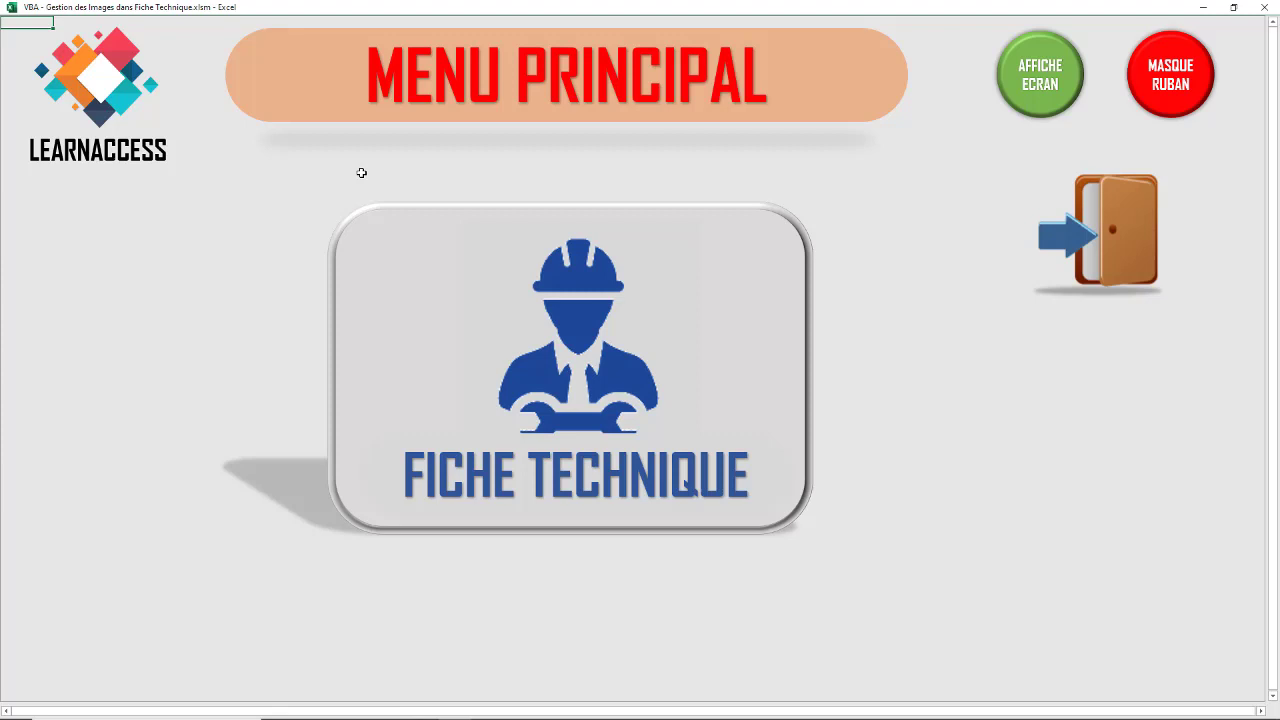
# Step: Move the active cell across the first rows and switch the workbook back to full screen
pyautogui.press('Right')
pyautogui.press('Right')
pyautogui.press('Down')
pyautogui.press('Right')
pyautogui.press('Right')
pyautogui.press('Right')
pyautogui.press('Right')
pyautogui.press('Right')
pyautogui.press('Right')
pyautogui.press('Right')
pyautogui.press('Right')
pyautogui.press('Right')
pyautogui.press('Down')
pyautogui.press('Right')
pyautogui.click(1030, 88)
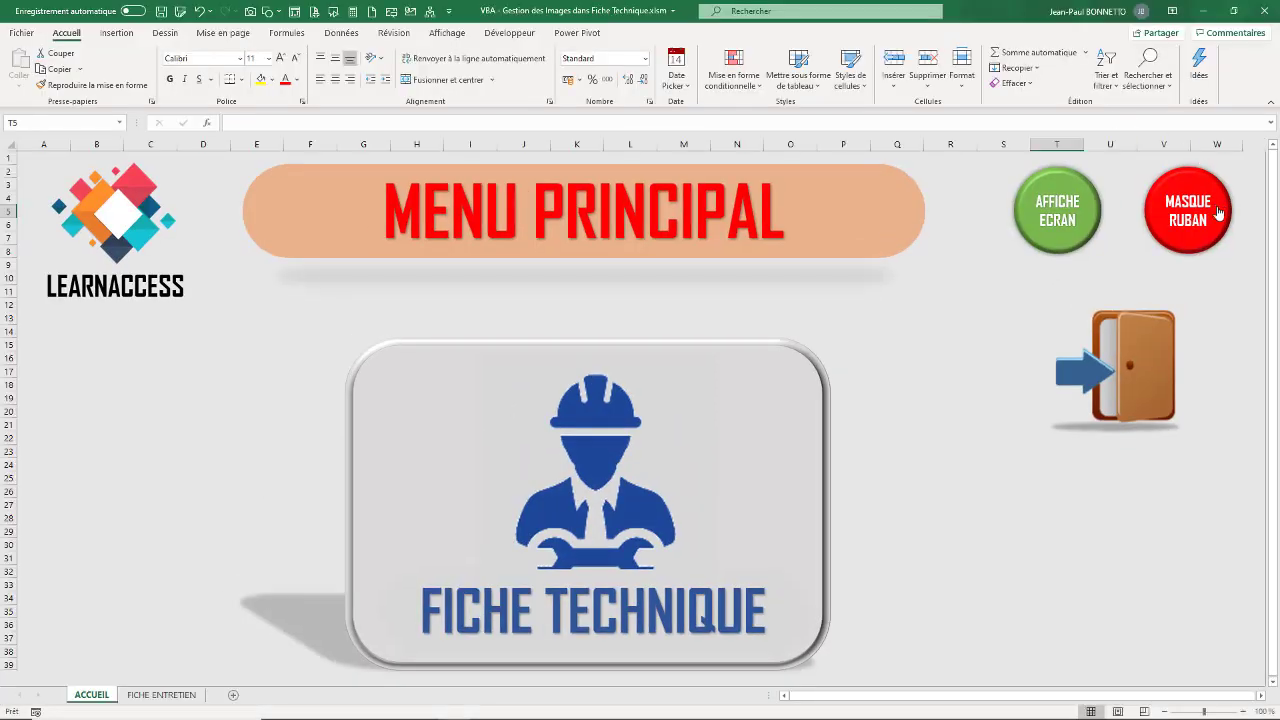
pyautogui.click(1212, 224)
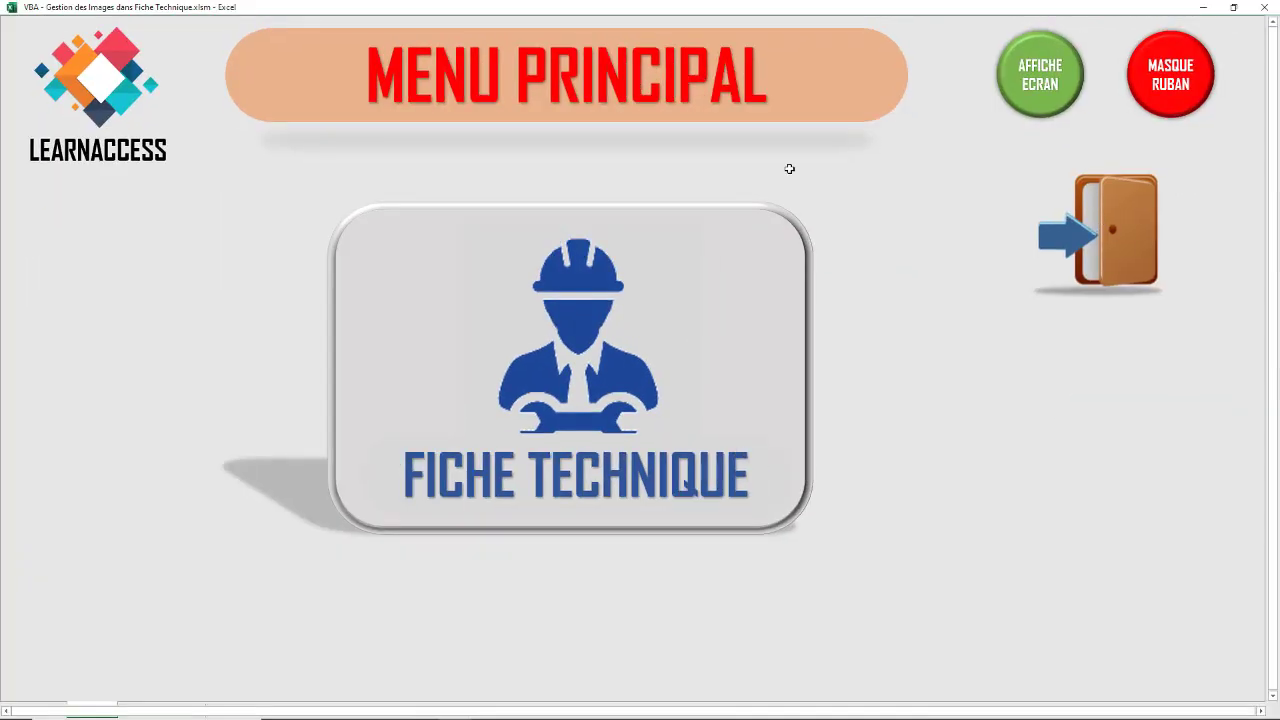
# Step: Open the FICHE TECHNIQUE ENTRETIEN VEHICULE sheet and scroll through it and back to the top
pyautogui.click(544, 345)
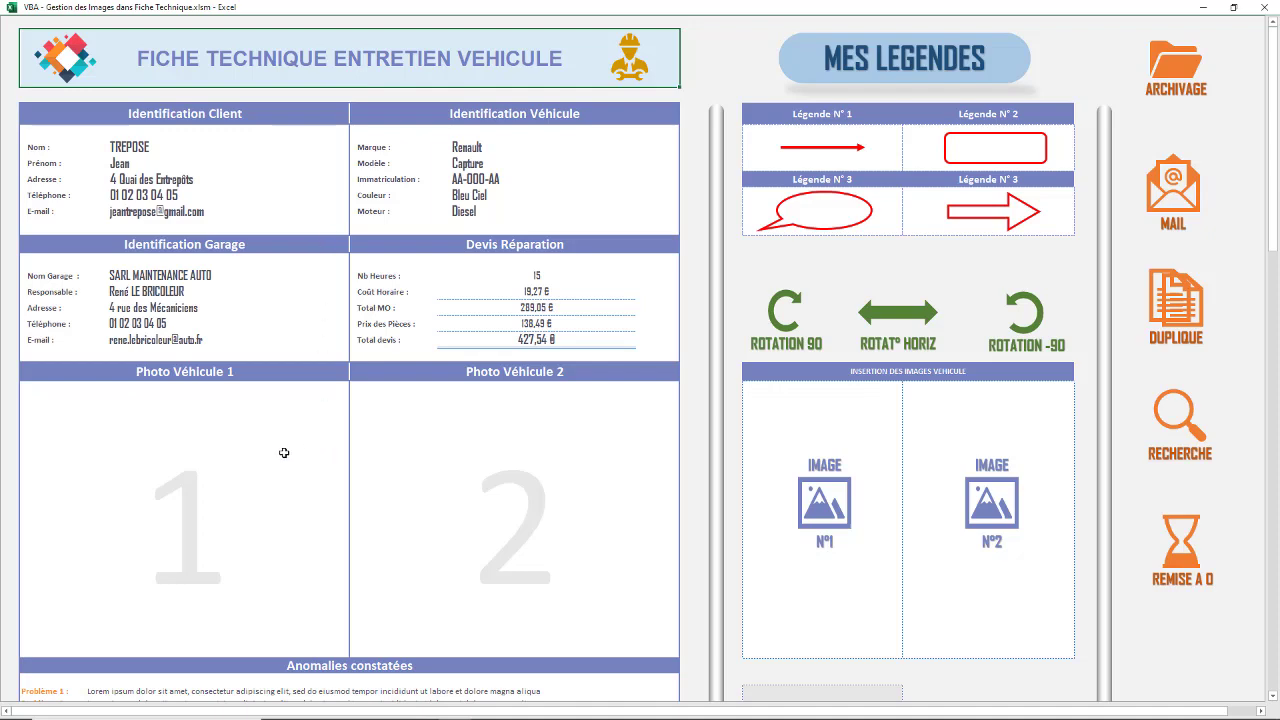
pyautogui.scroll(-5, 246, 481)
pyautogui.scroll(-3, 249, 472)
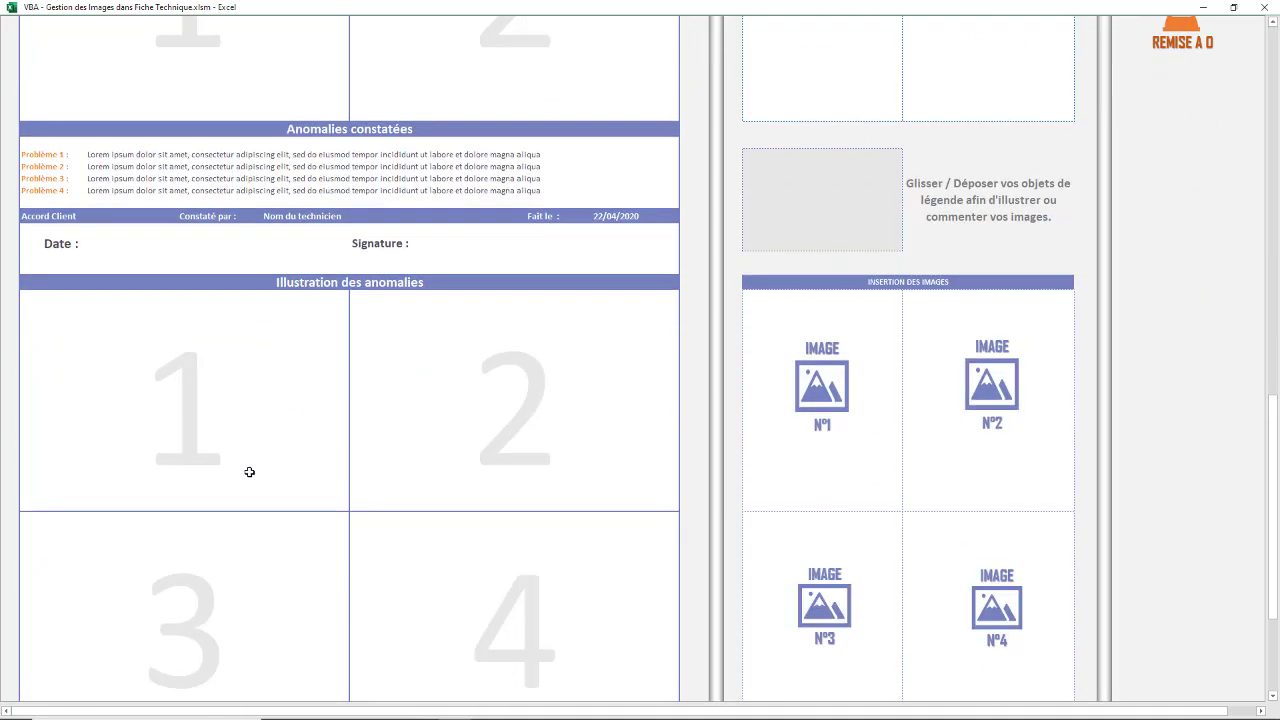
pyautogui.scroll(-3, 249, 472)
pyautogui.scroll(3, 249, 472)
pyautogui.scroll(8, 249, 471)
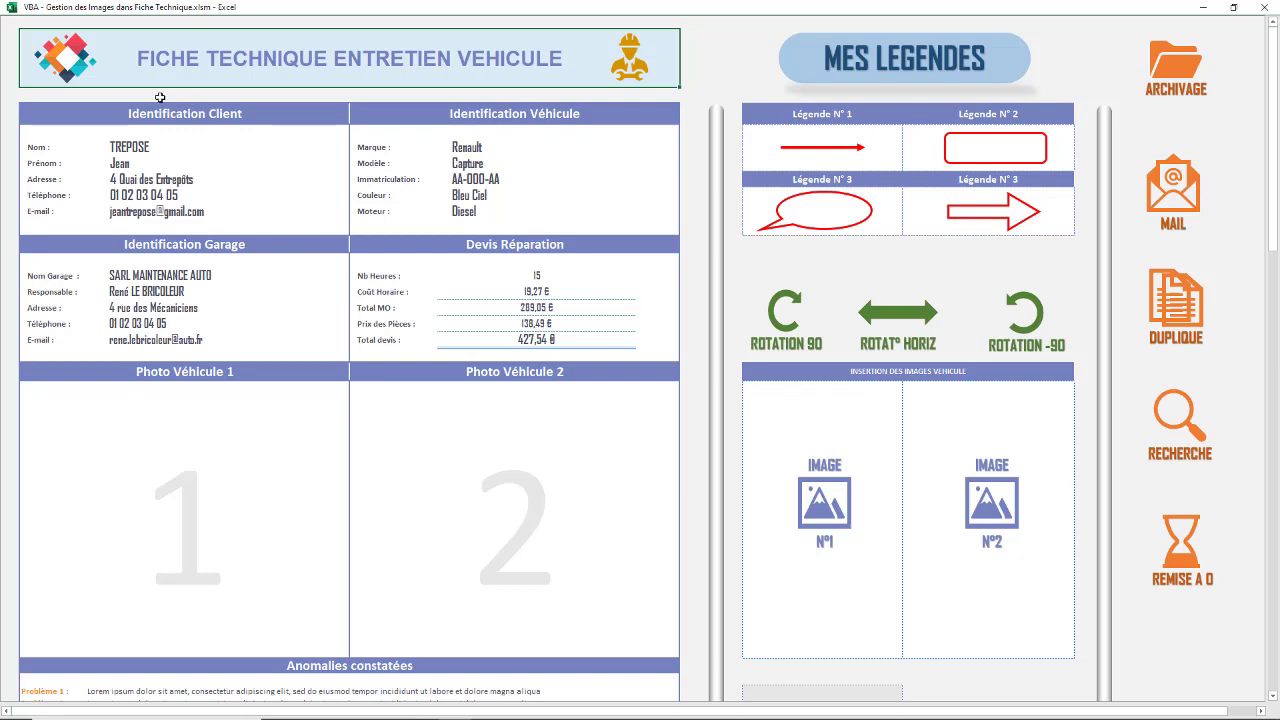
pyautogui.click(138, 148)
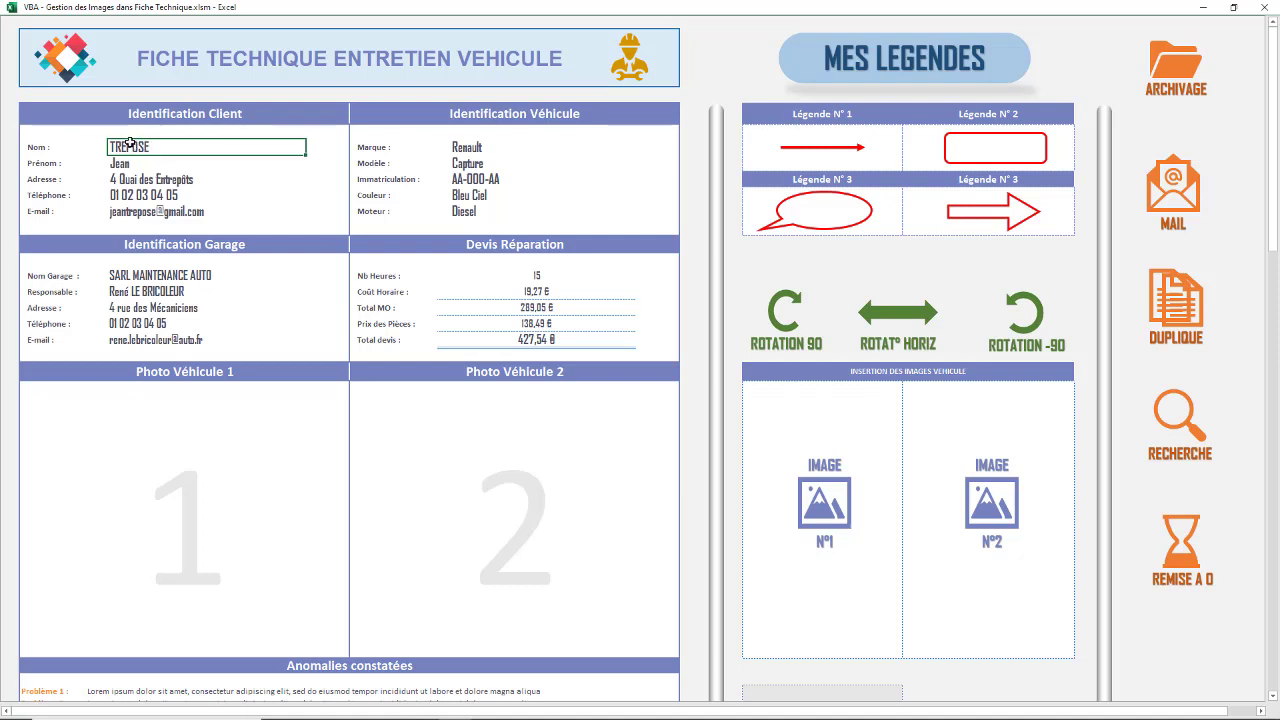
pyautogui.moveTo(131, 147); pyautogui.dragTo(146, 211)
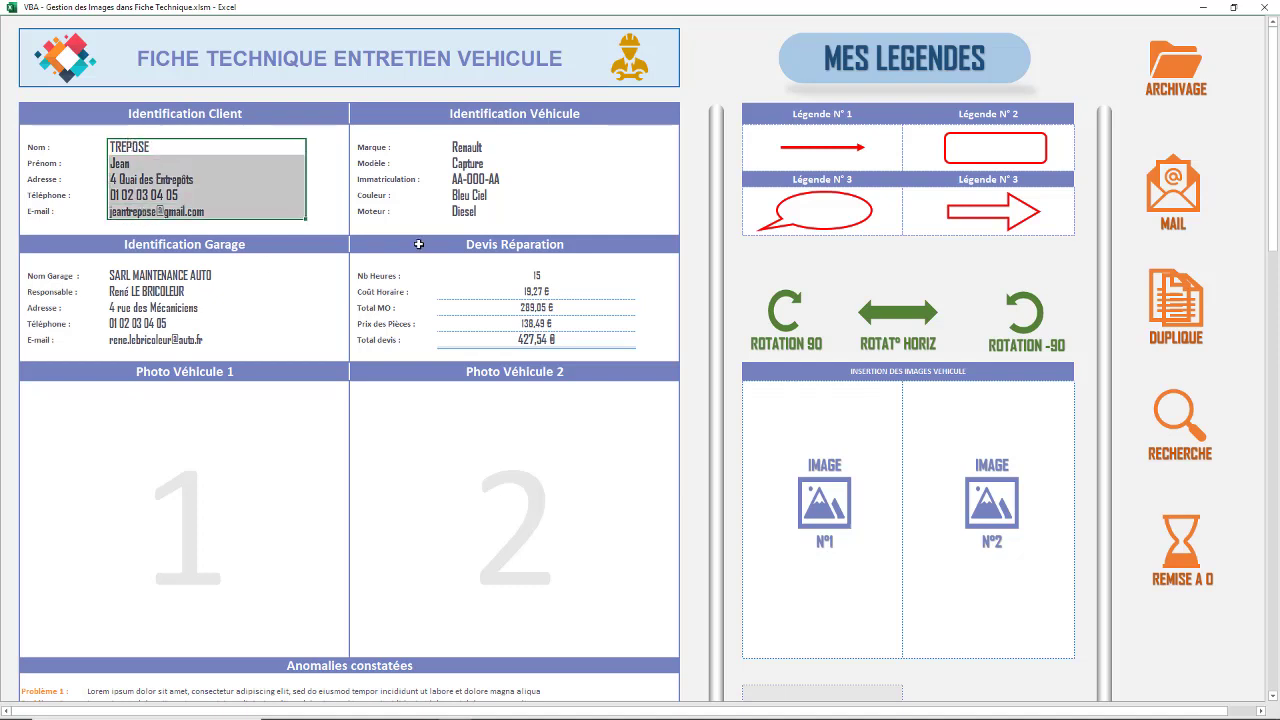
pyautogui.click(470, 150)
pyautogui.moveTo(470, 185); pyautogui.dragTo(468, 211)
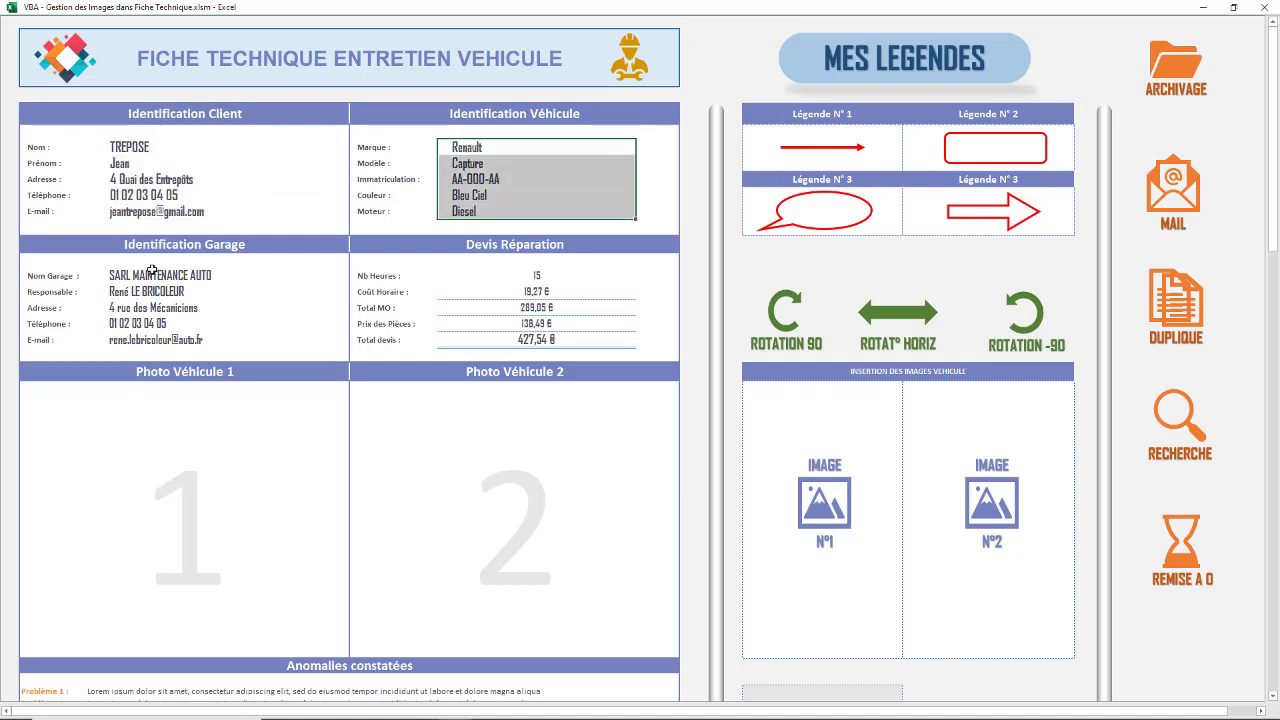
pyautogui.moveTo(151, 272); pyautogui.dragTo(136, 341)
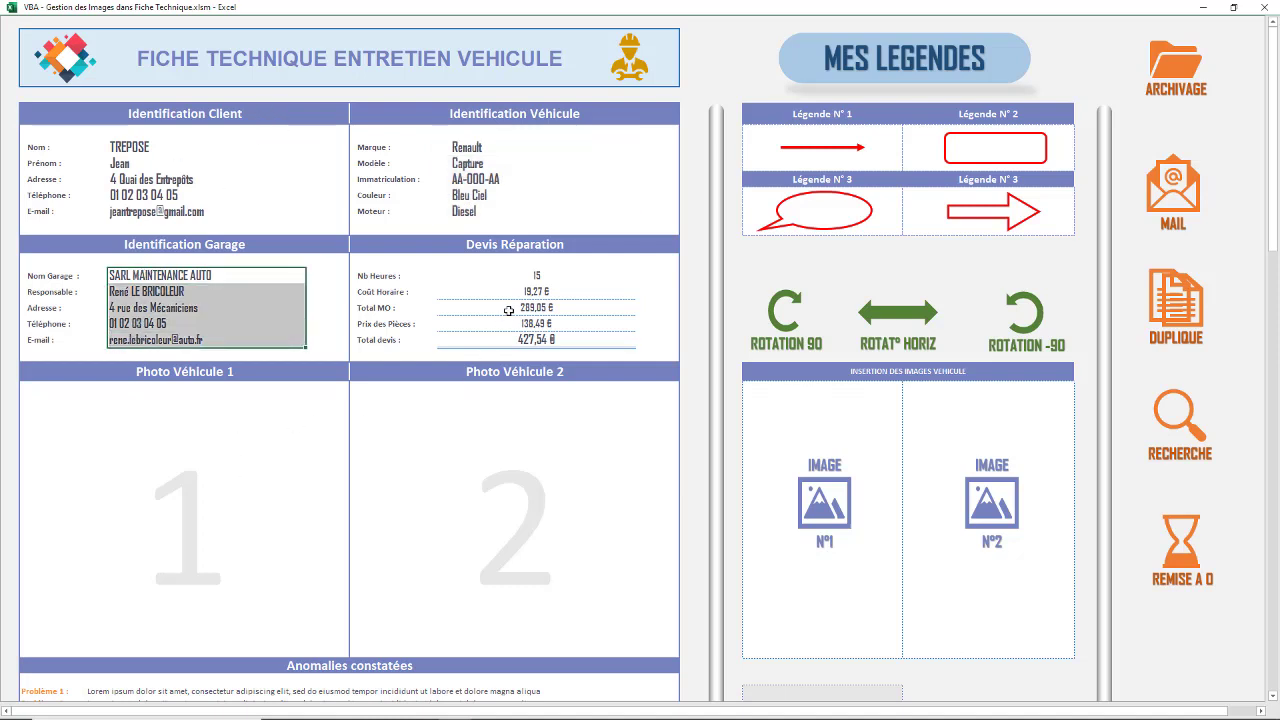
pyautogui.moveTo(505, 279); pyautogui.dragTo(475, 345)
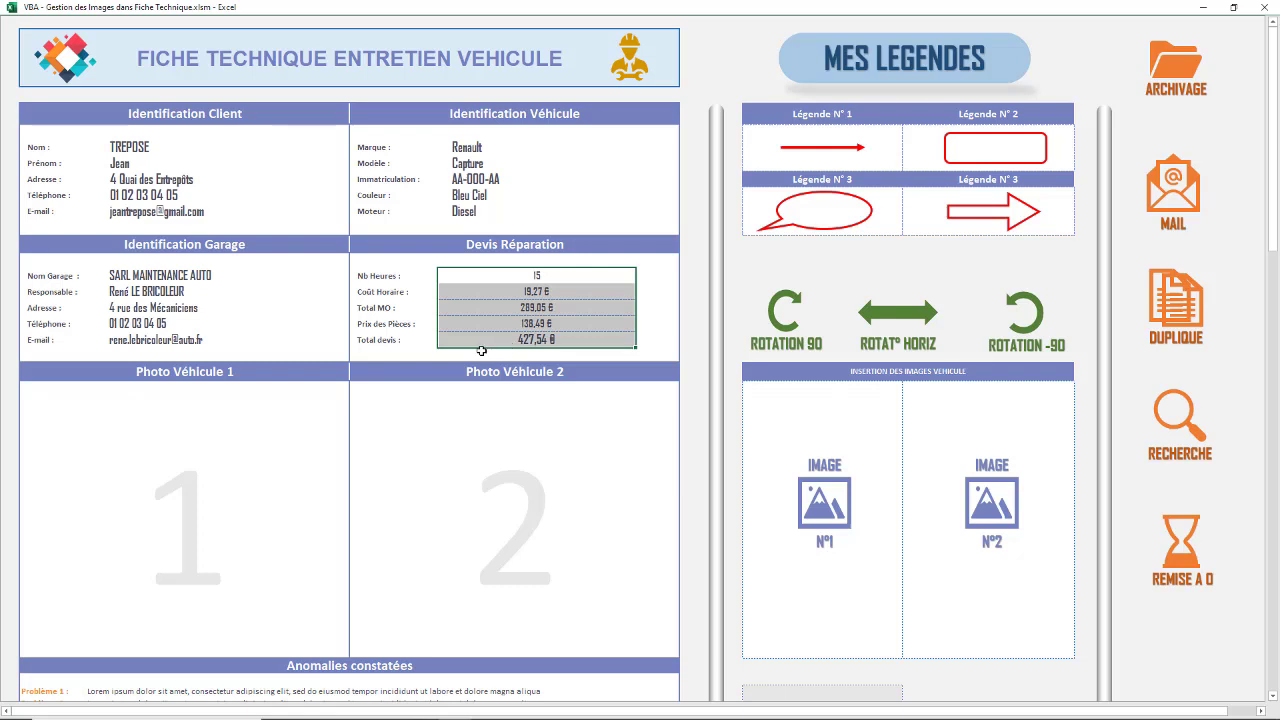
pyautogui.click(530, 292)
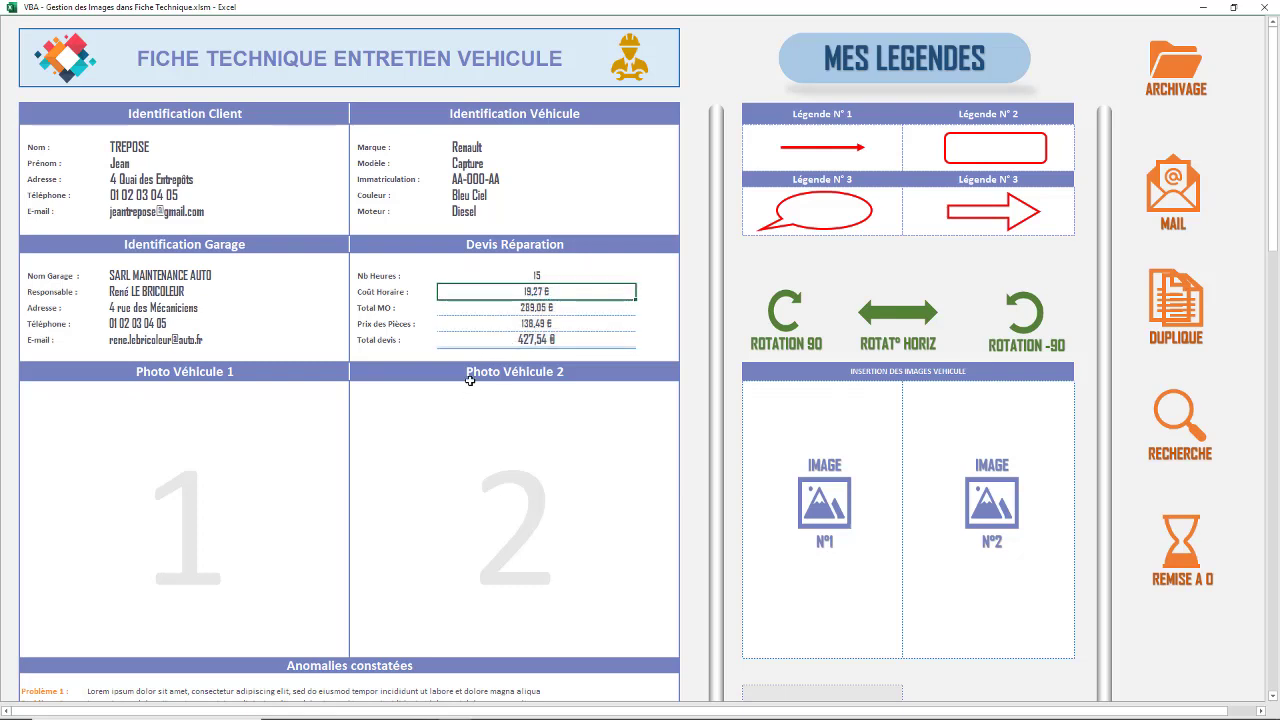
pyautogui.click(512, 323)
pyautogui.click(519, 342)
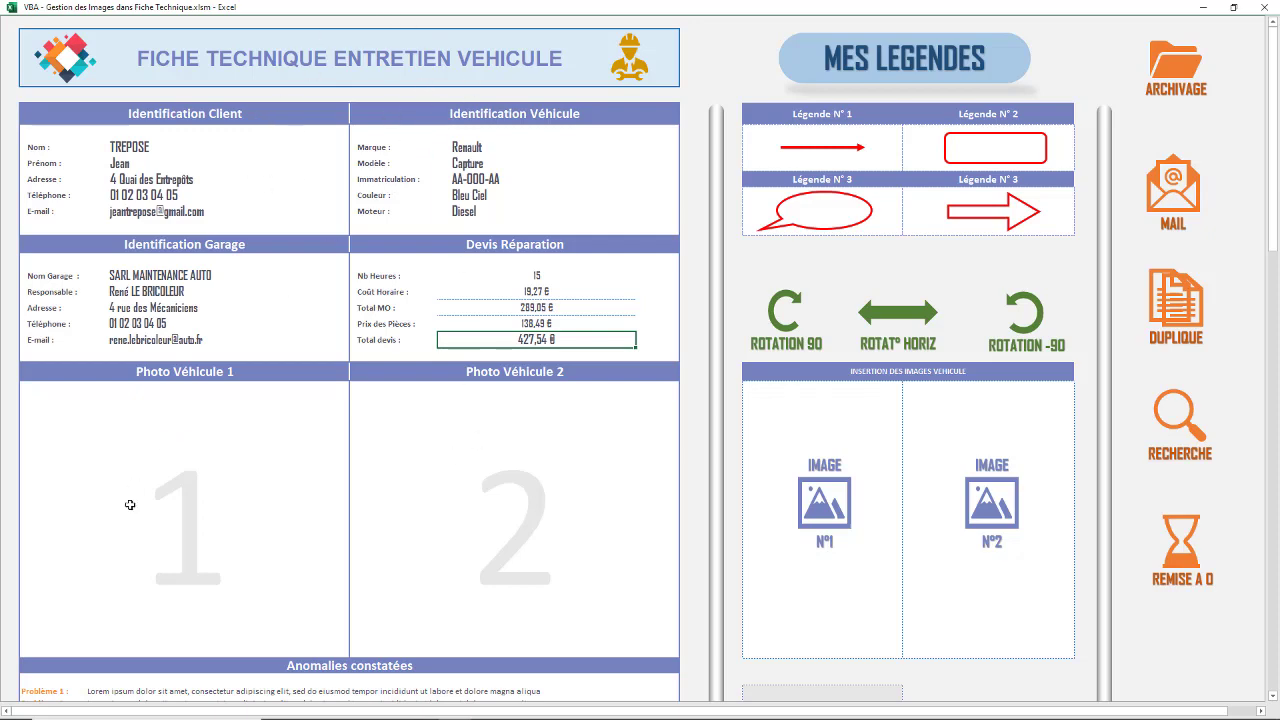
pyautogui.click(220, 486)
pyautogui.click(483, 492)
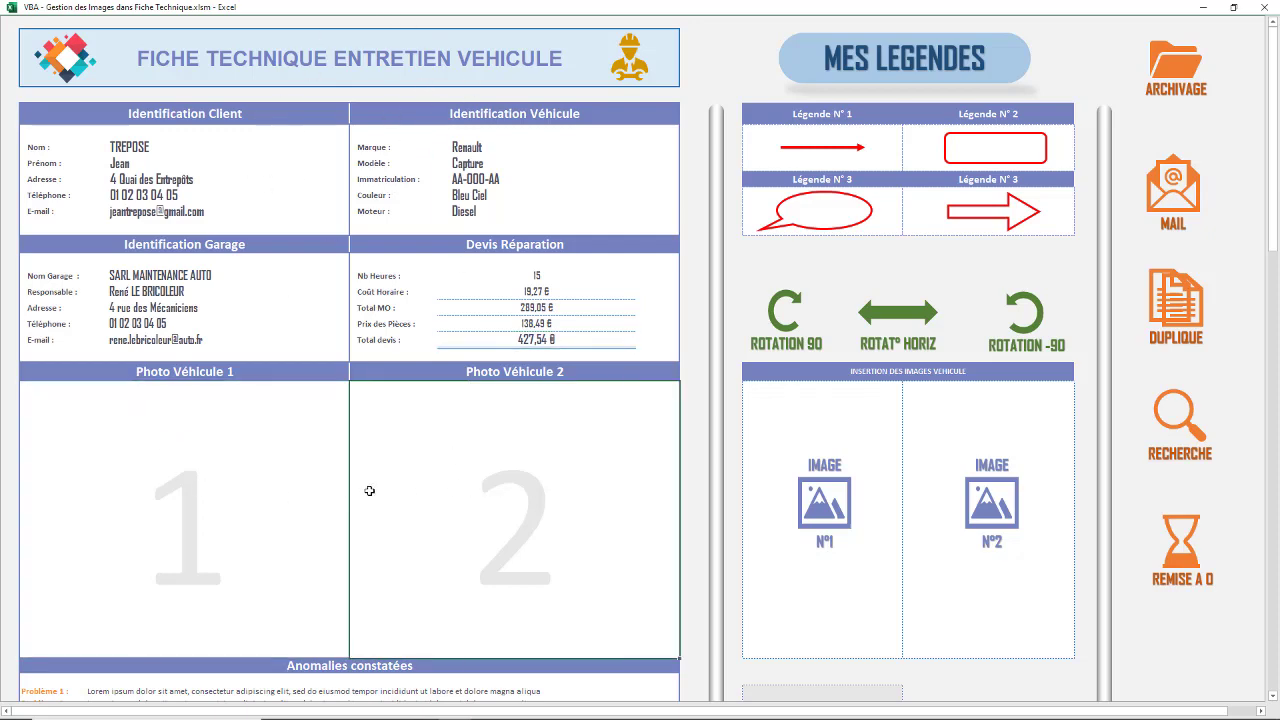
pyautogui.scroll(-5, 369, 490)
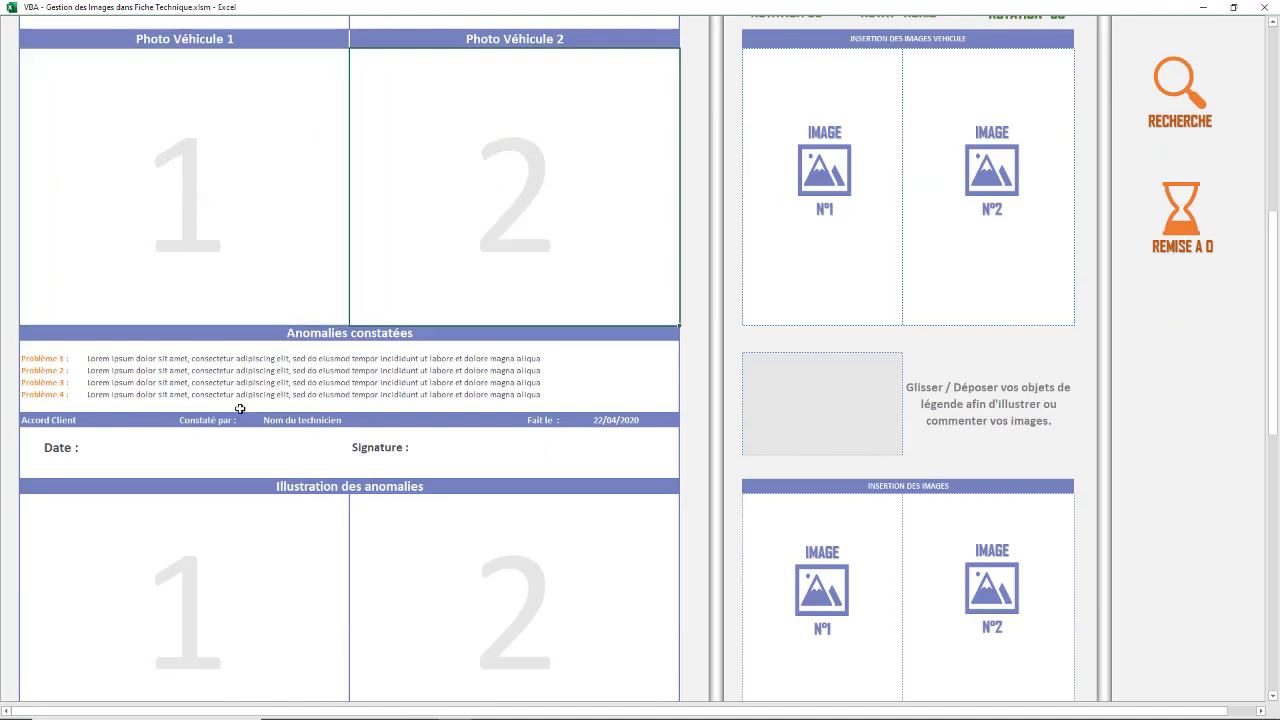
pyautogui.moveTo(141, 358)
pyautogui.mouseDown()
pyautogui.moveTo(141, 394)
pyautogui.moveTo(100, 396)
pyautogui.mouseUp()
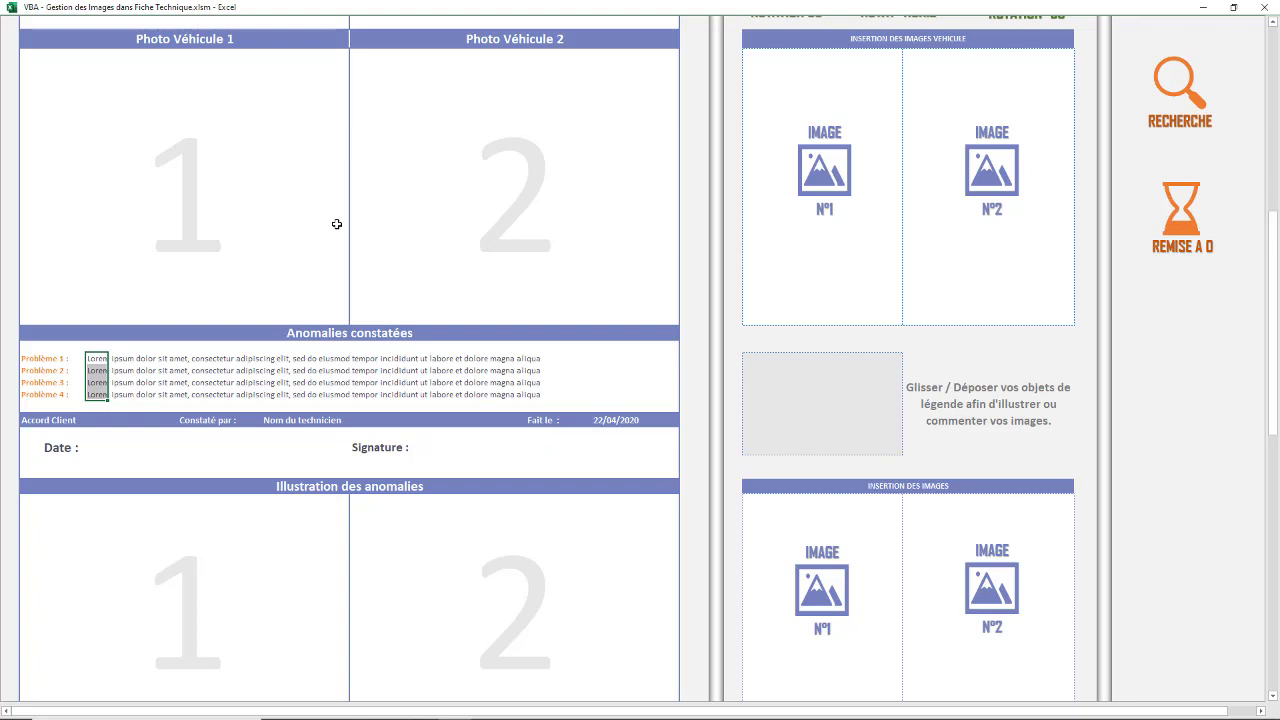
pyautogui.moveTo(189, 395)
pyautogui.click(515, 461)
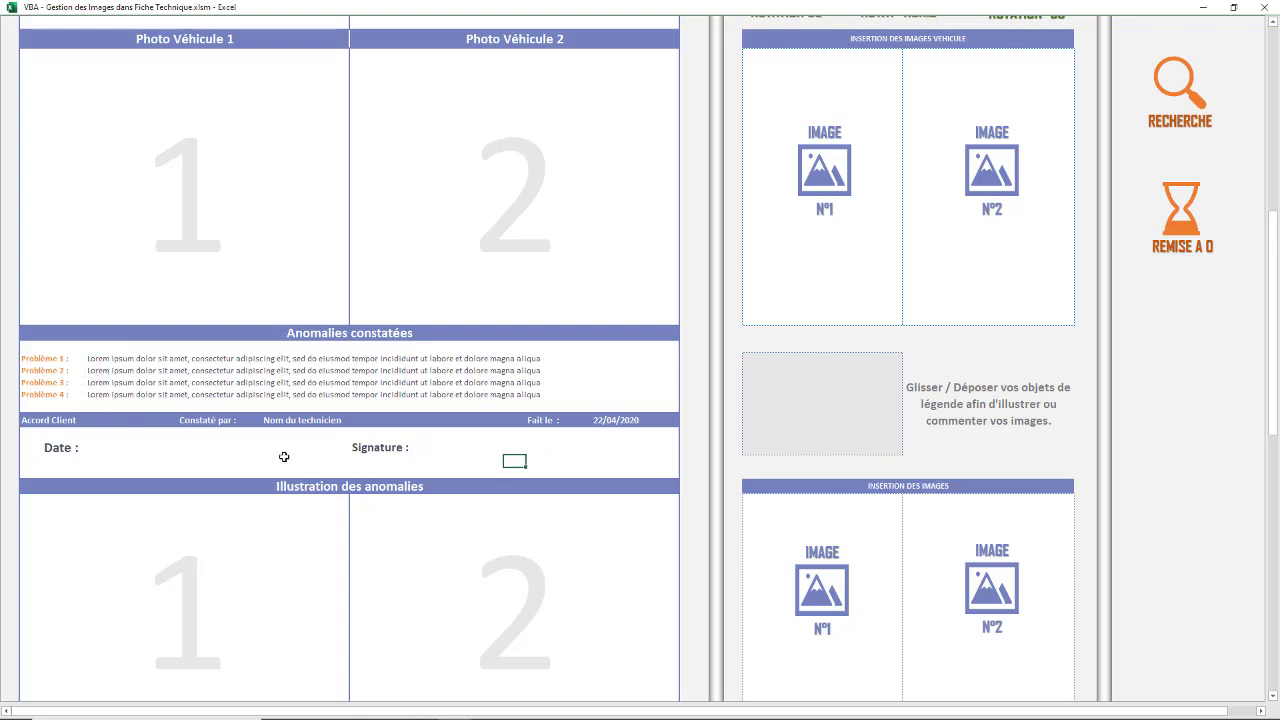
pyautogui.click(147, 450)
pyautogui.moveTo(104, 447); pyautogui.dragTo(212, 448)
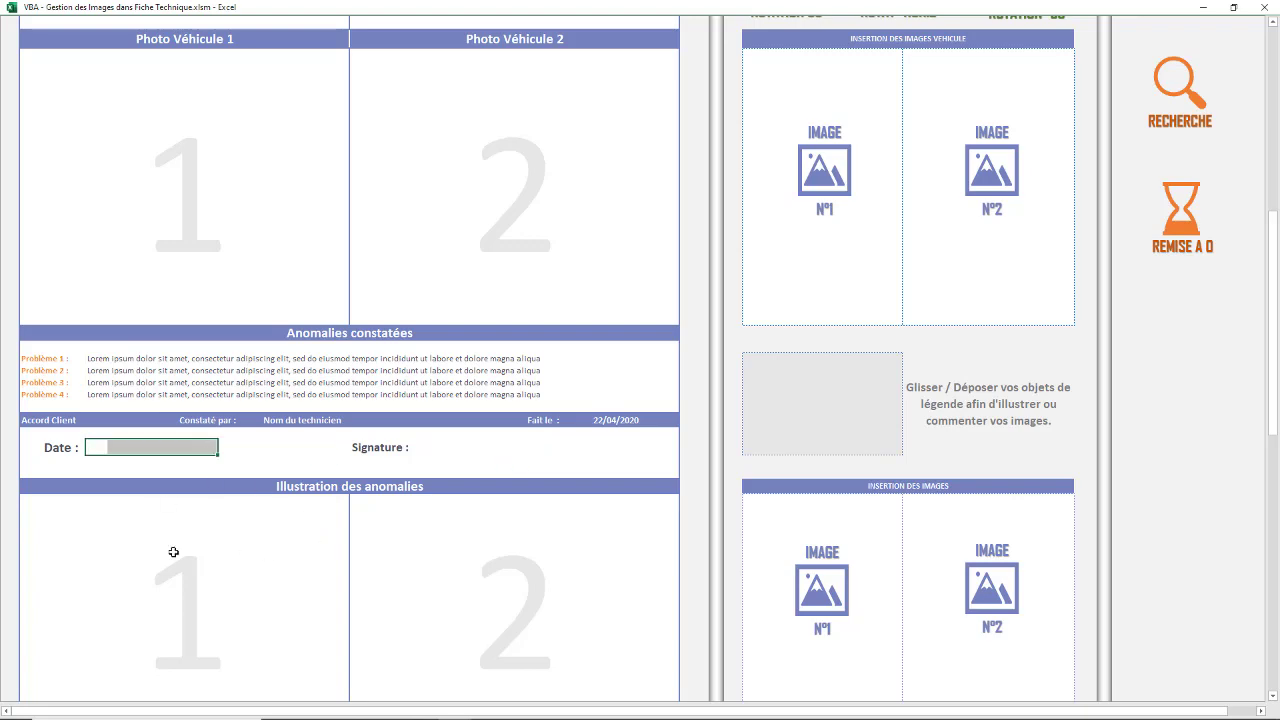
pyautogui.moveTo(508, 447); pyautogui.dragTo(545, 447)
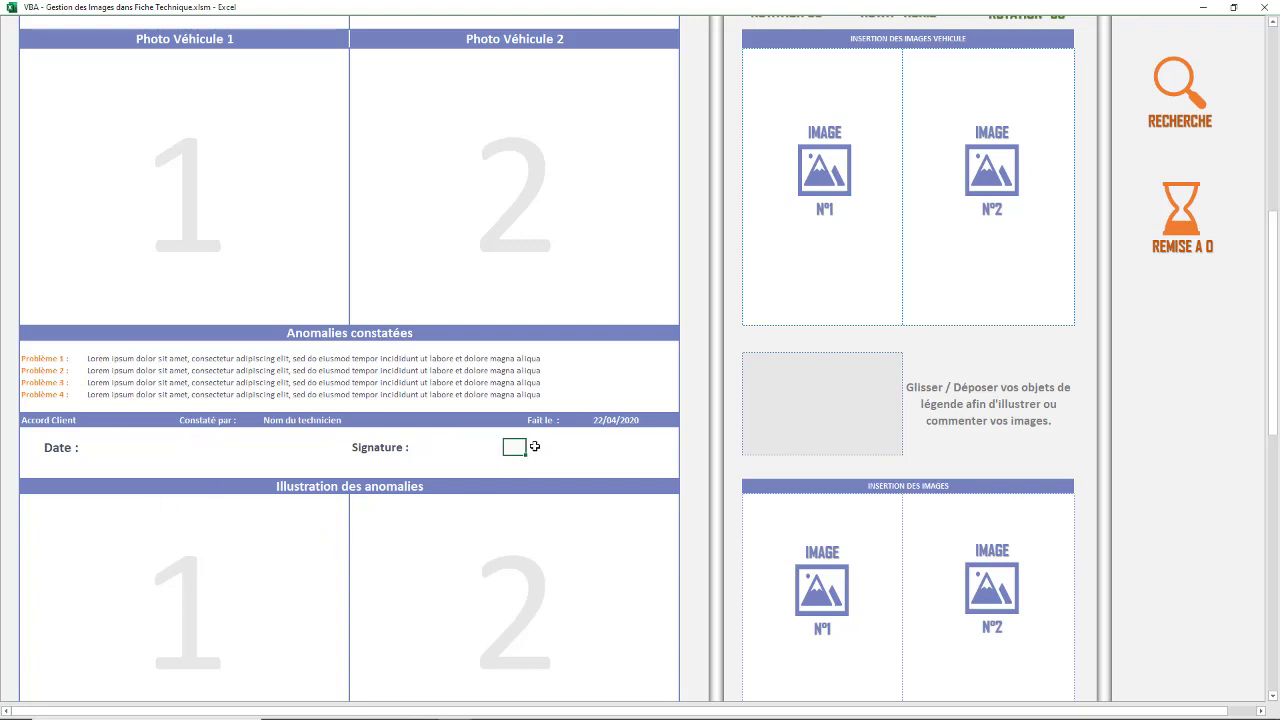
pyautogui.scroll(3, 300, 620)
pyautogui.scroll(3, 322, 565)
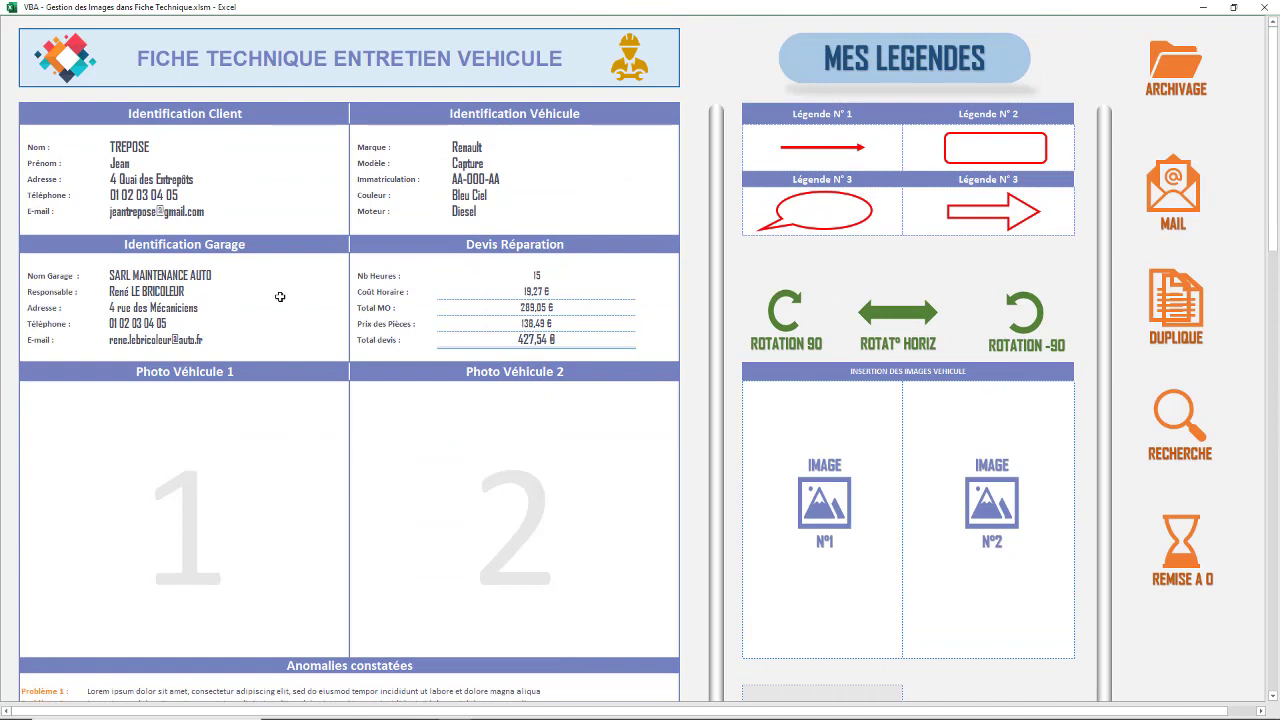
pyautogui.scroll(-6, 290, 400)
pyautogui.scroll(-4, 295, 402)
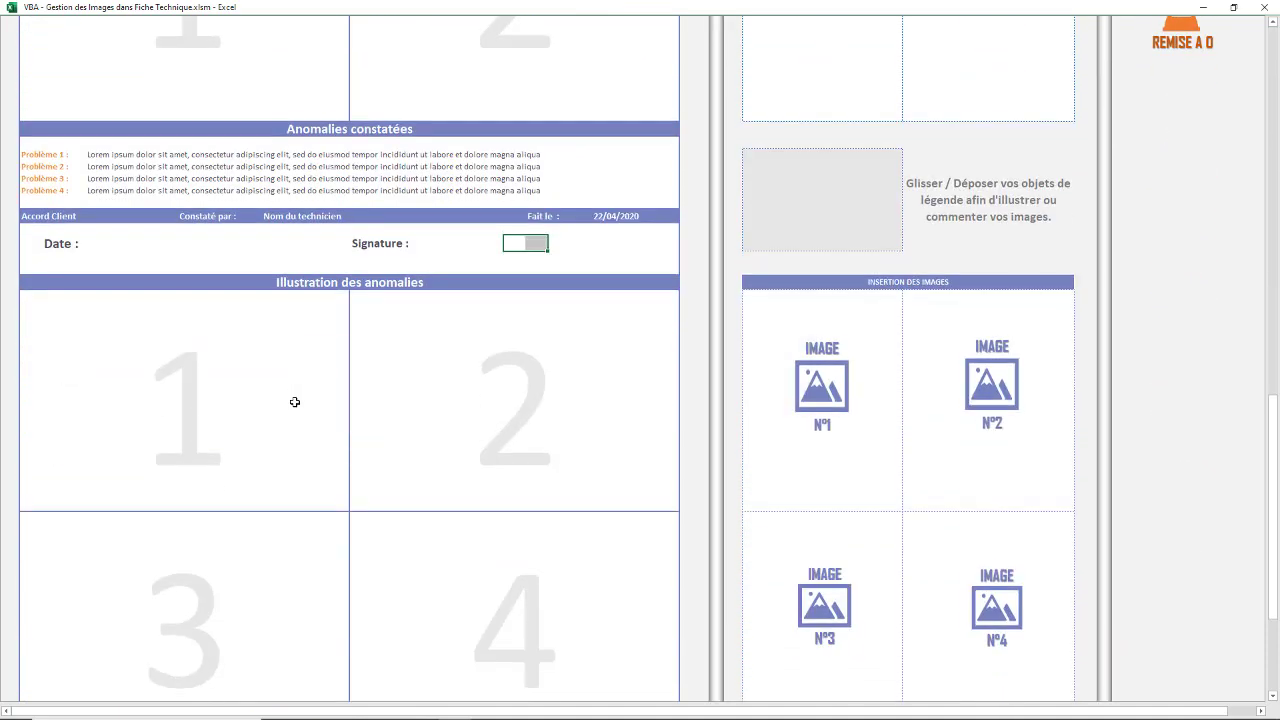
pyautogui.scroll(-3, 295, 402)
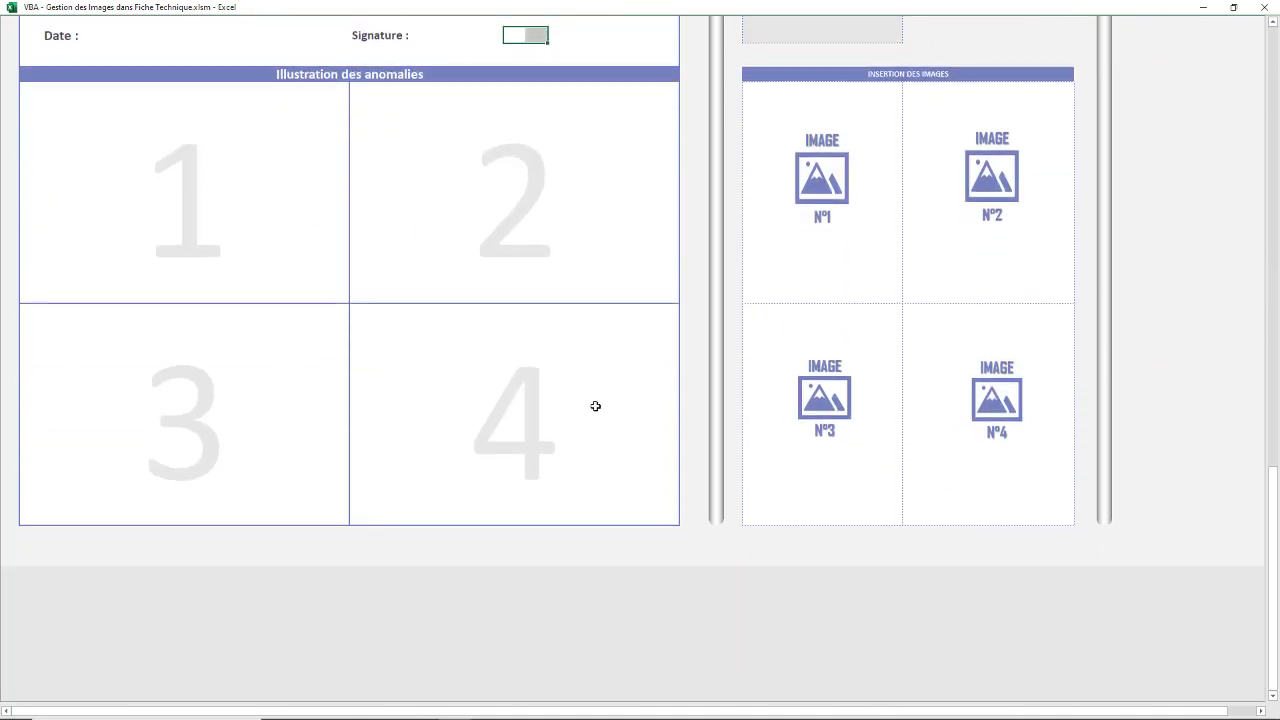
pyautogui.scroll(13, 611, 233)
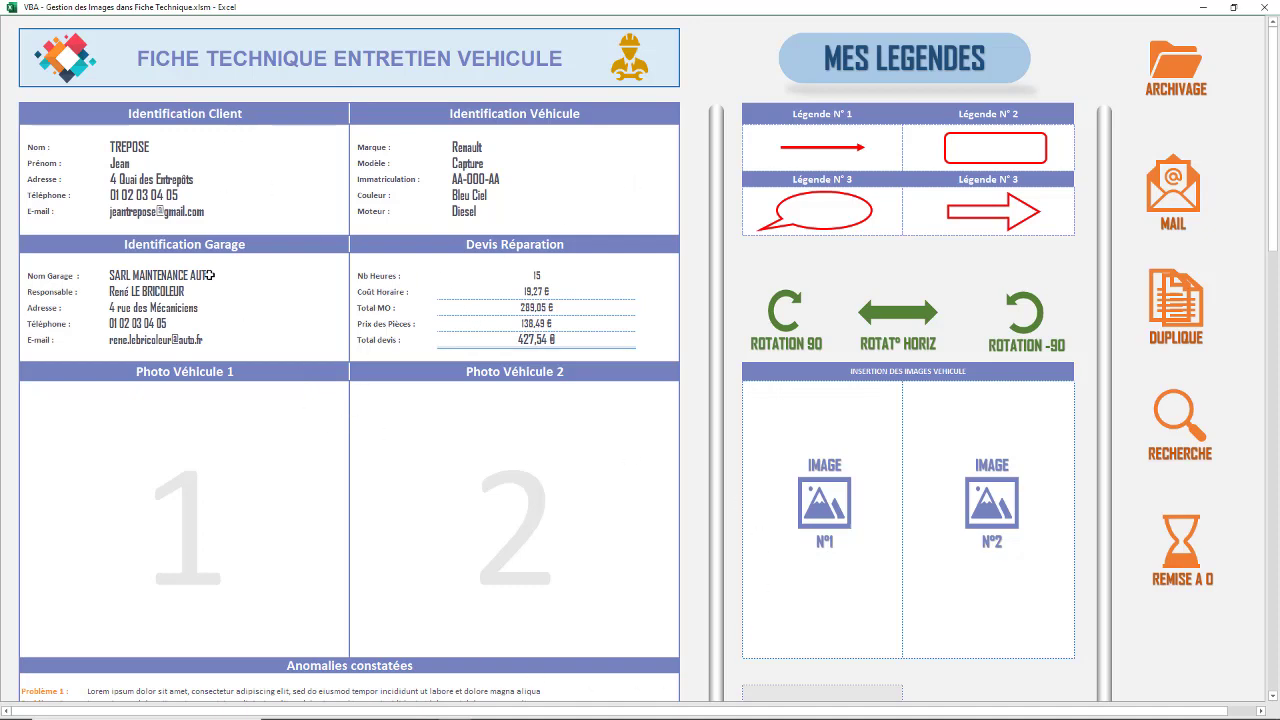
pyautogui.scroll(-5, 274, 234)
pyautogui.scroll(-5, 357, 400)
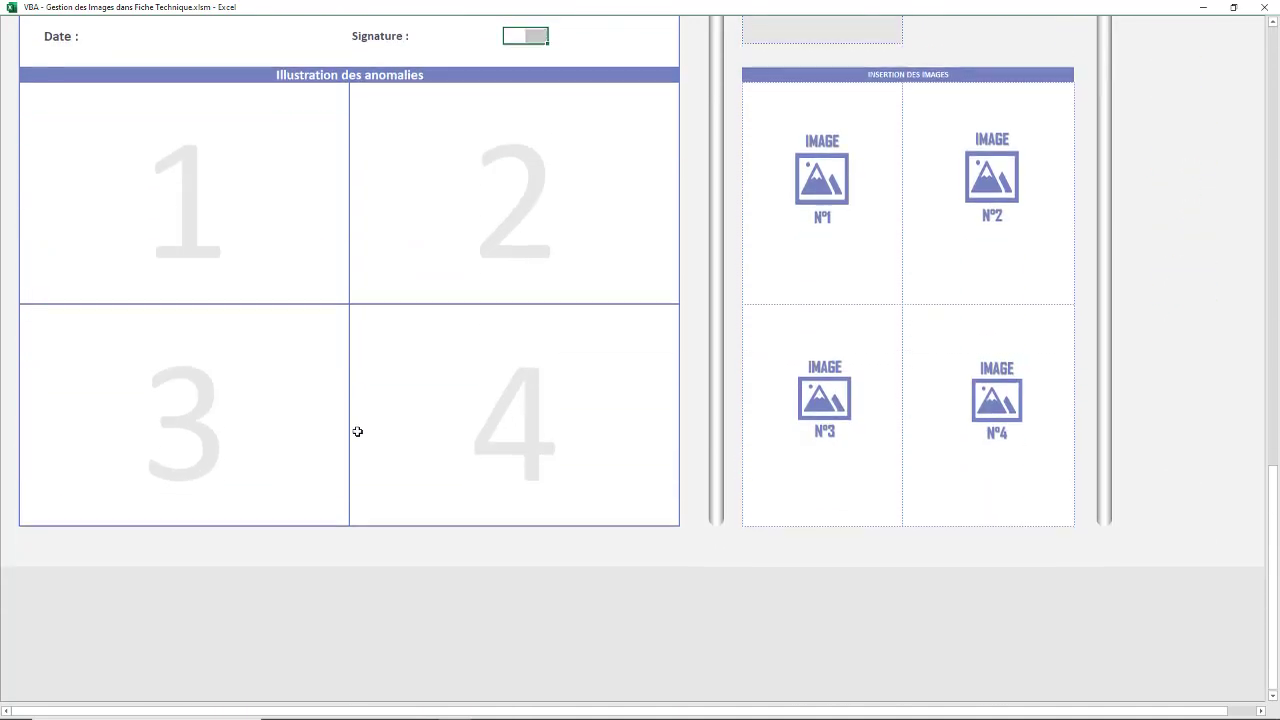
pyautogui.scroll(1, 357, 411)
pyautogui.scroll(10, 357, 411)
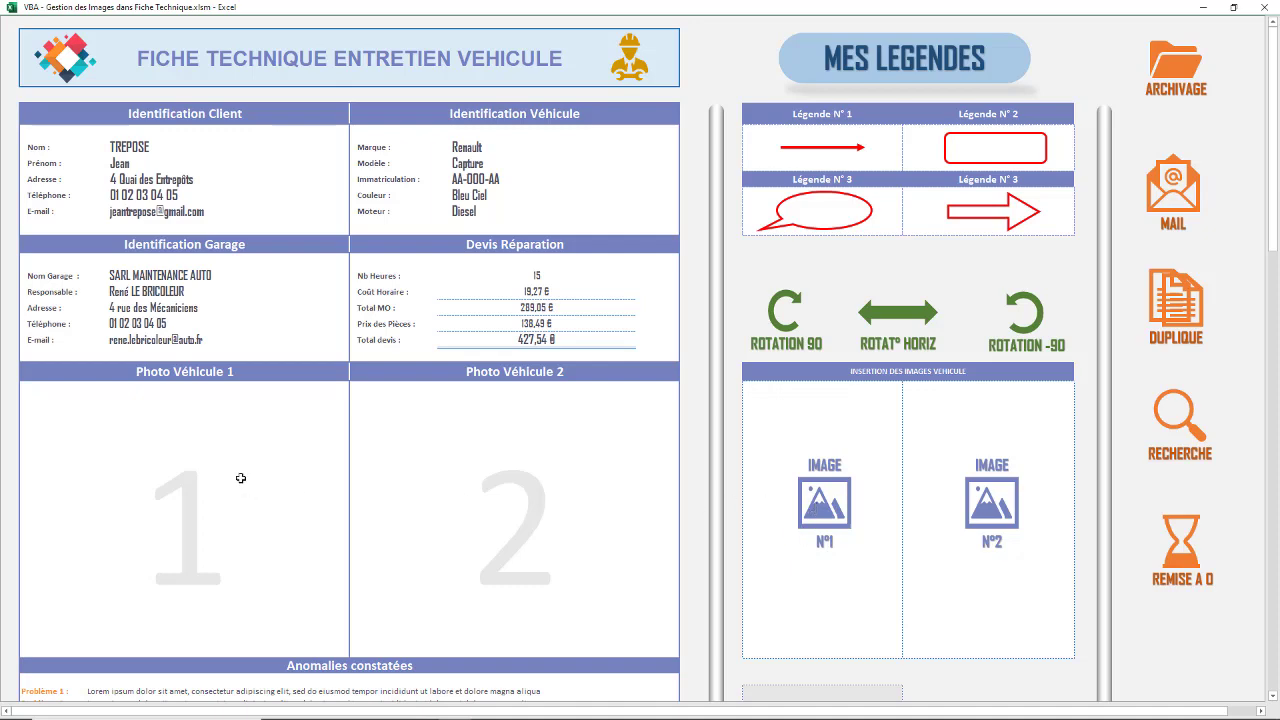
# Step: Insert the Business Woman picture from Mes Images into Photo Véhicule 1
pyautogui.click(836, 512)
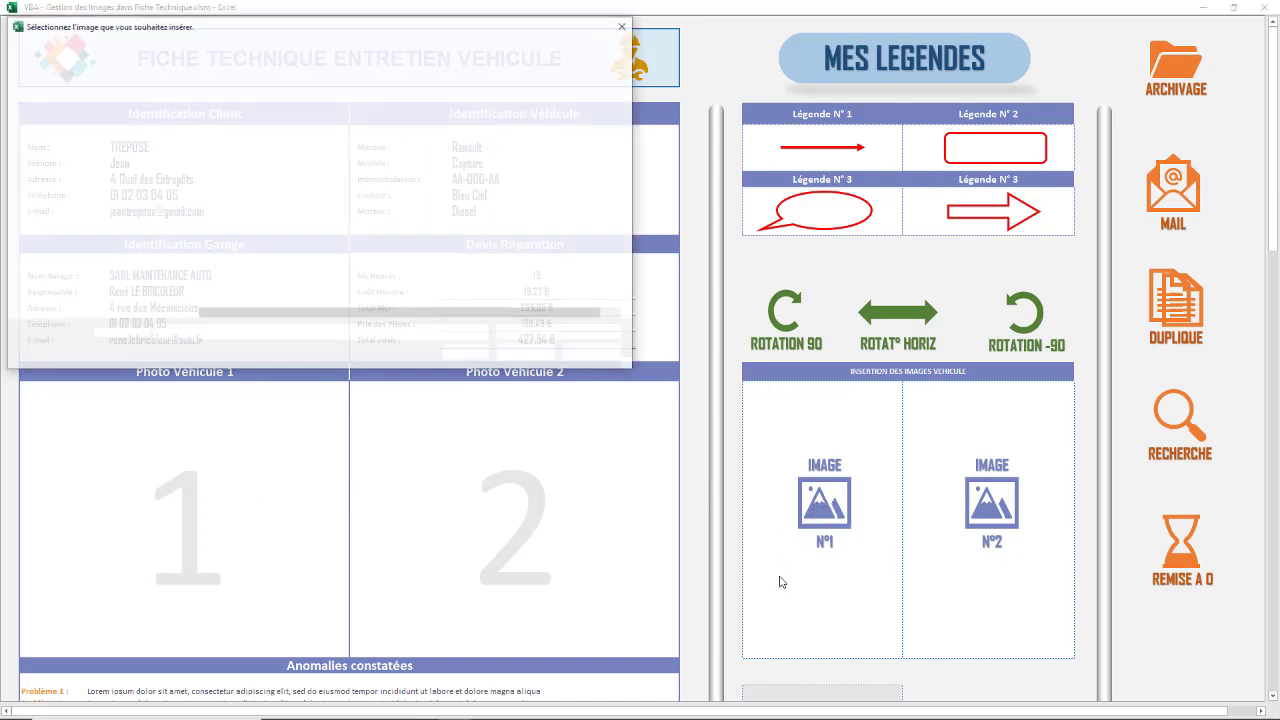
pyautogui.moveTo(266, 24)
pyautogui.mouseDown()
pyautogui.moveTo(375, 53)
pyautogui.moveTo(264, 13)
pyautogui.mouseUp()
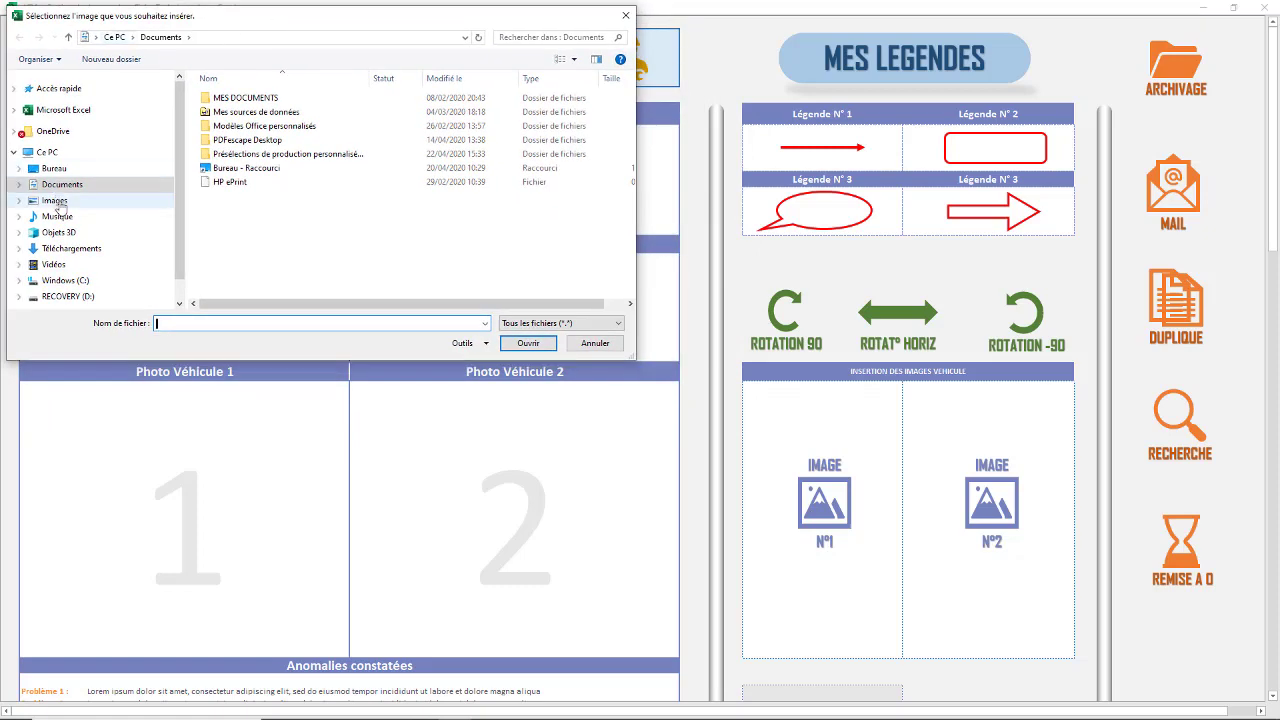
pyautogui.click(55, 201)
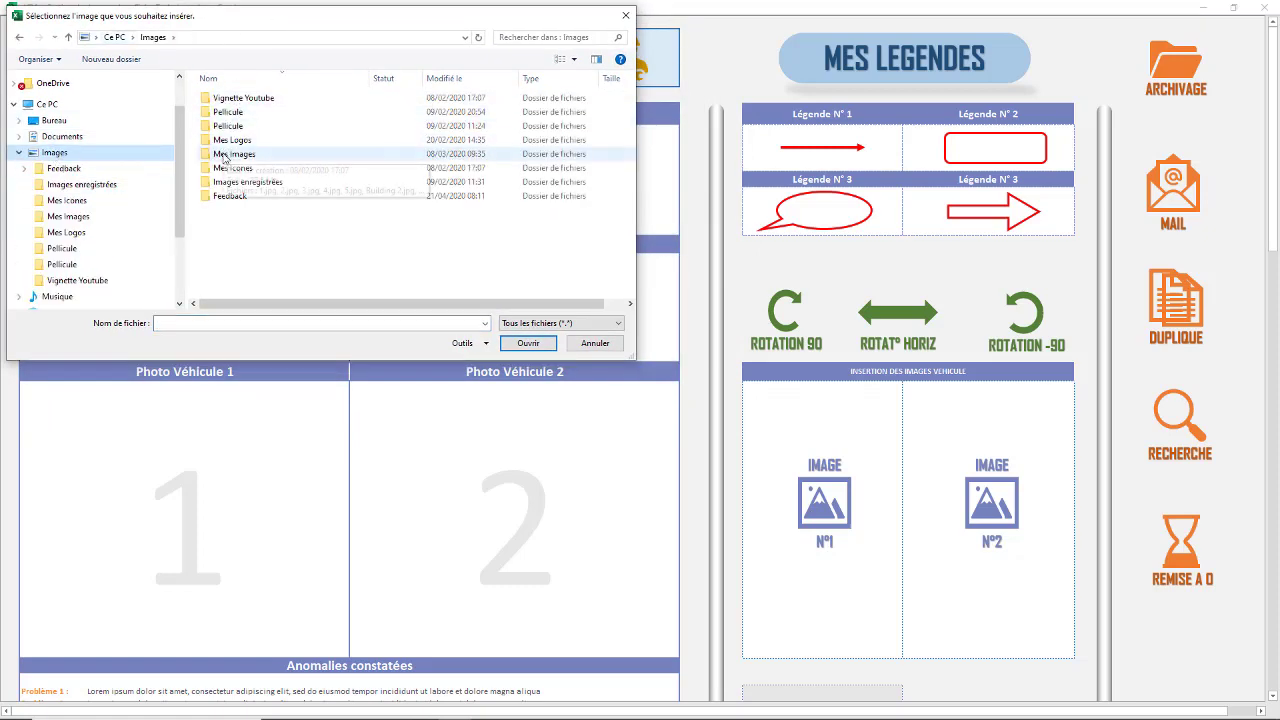
pyautogui.doubleClick(226, 155)
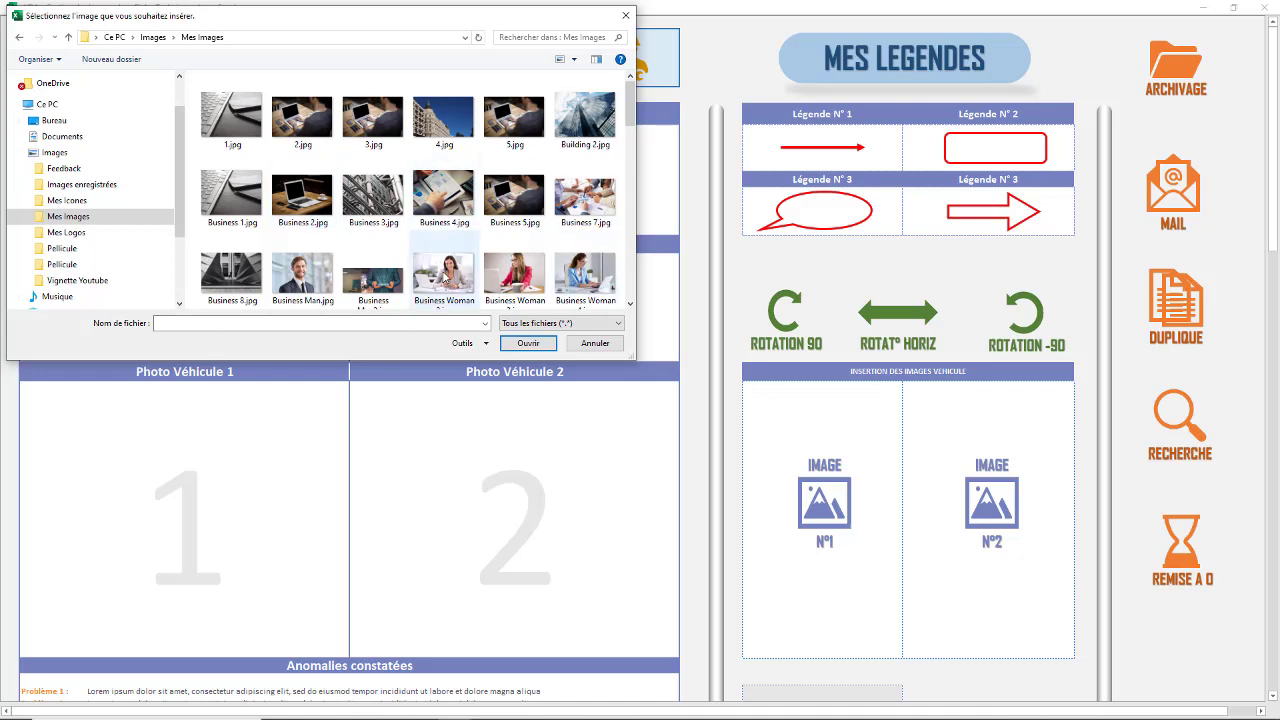
pyautogui.click(444, 275)
pyautogui.click(528, 343)
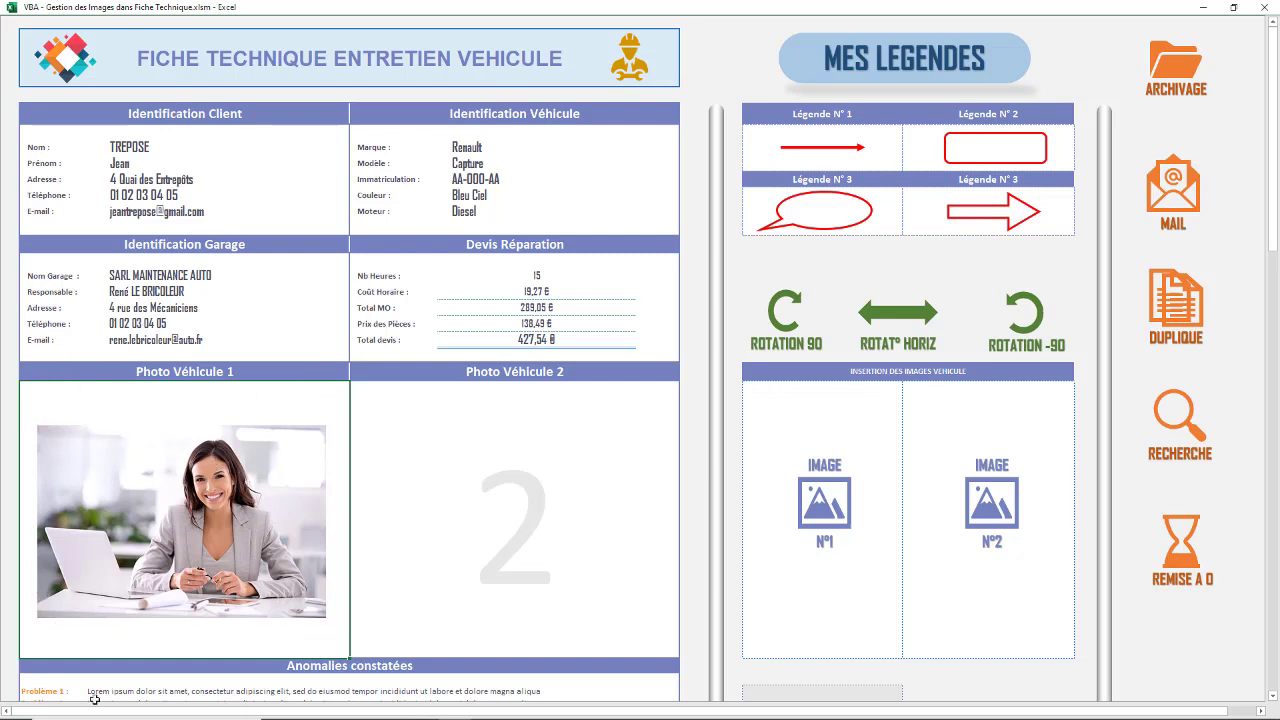
# Step: Insert Business Woman 3.jpg into the Photo Véhicule 2 frame with IMAGE N°2
pyautogui.click(994, 510)
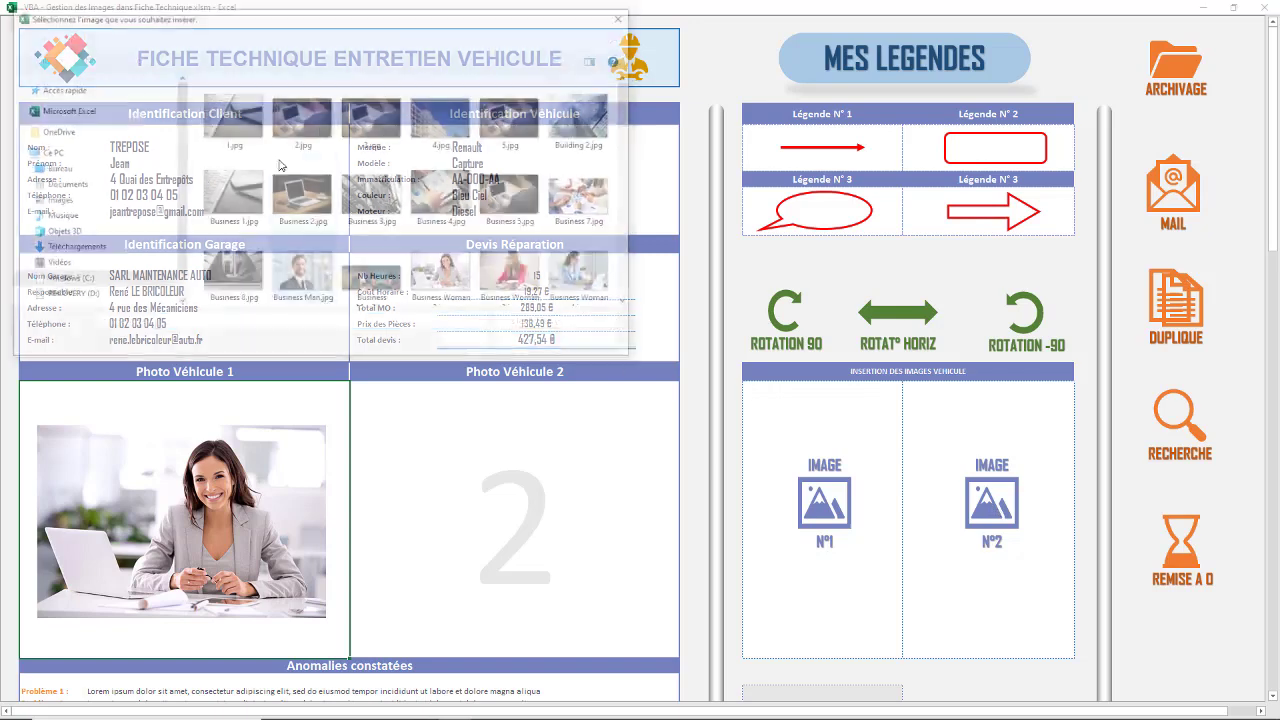
pyautogui.click(514, 278)
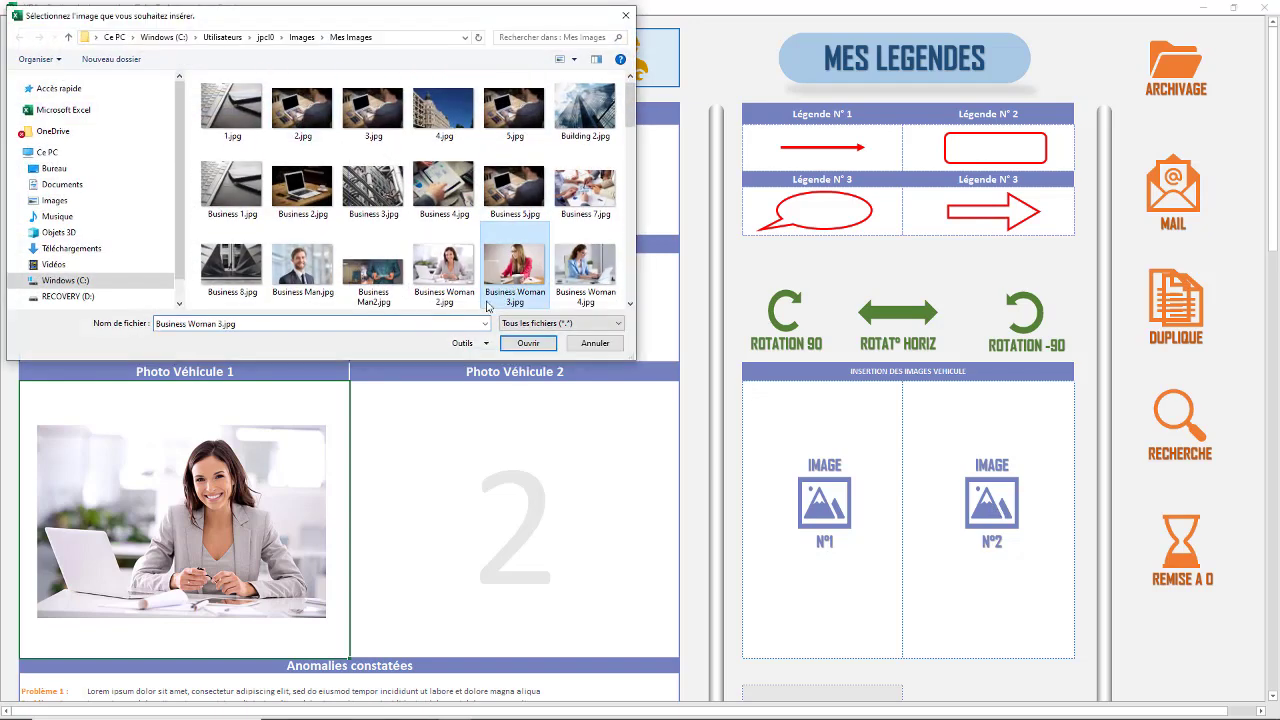
pyautogui.click(528, 343)
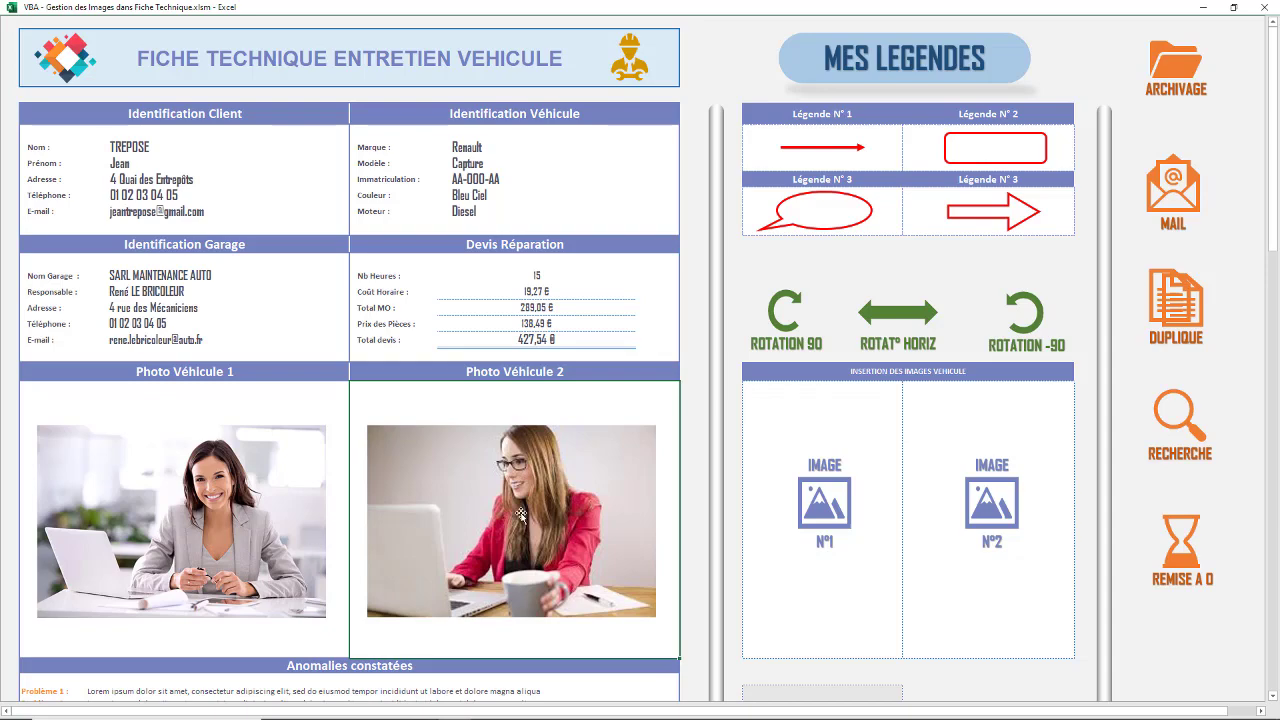
# Step: Insert the industrial pipes photo Business 3.jpg into anomaly illustration 1
pyautogui.scroll(-5, 524, 500)
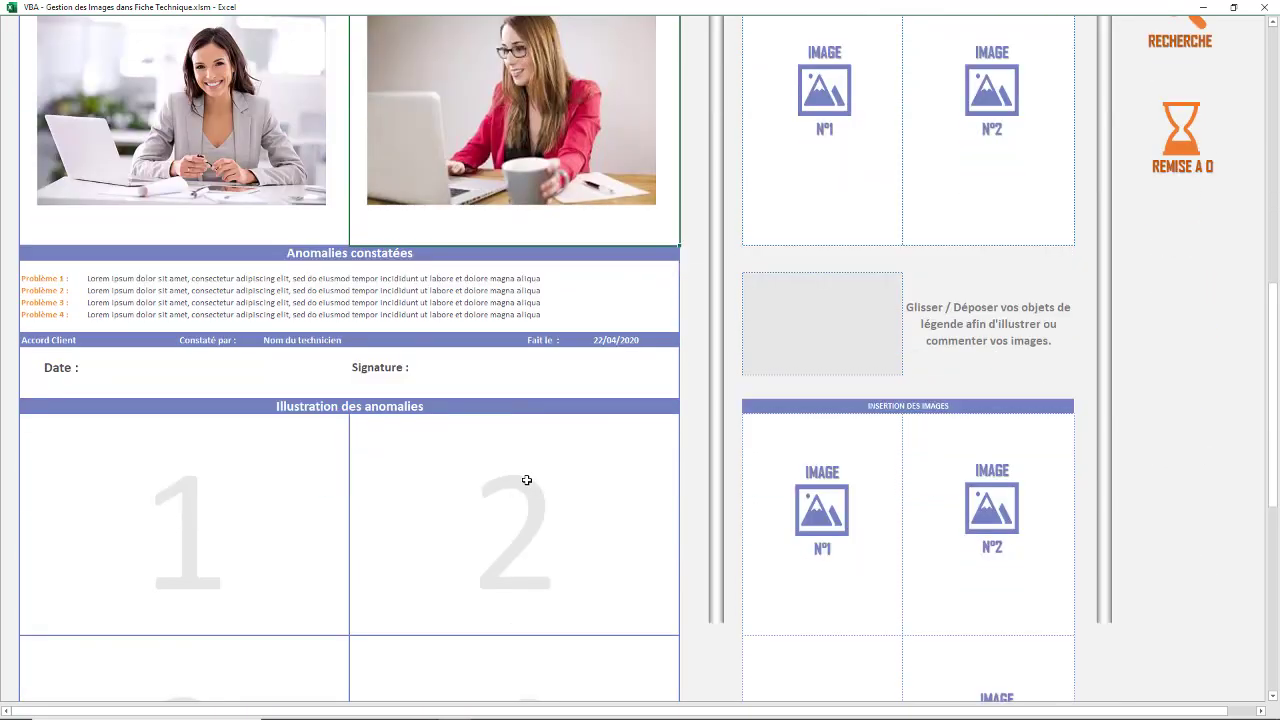
pyautogui.scroll(-2, 526, 480)
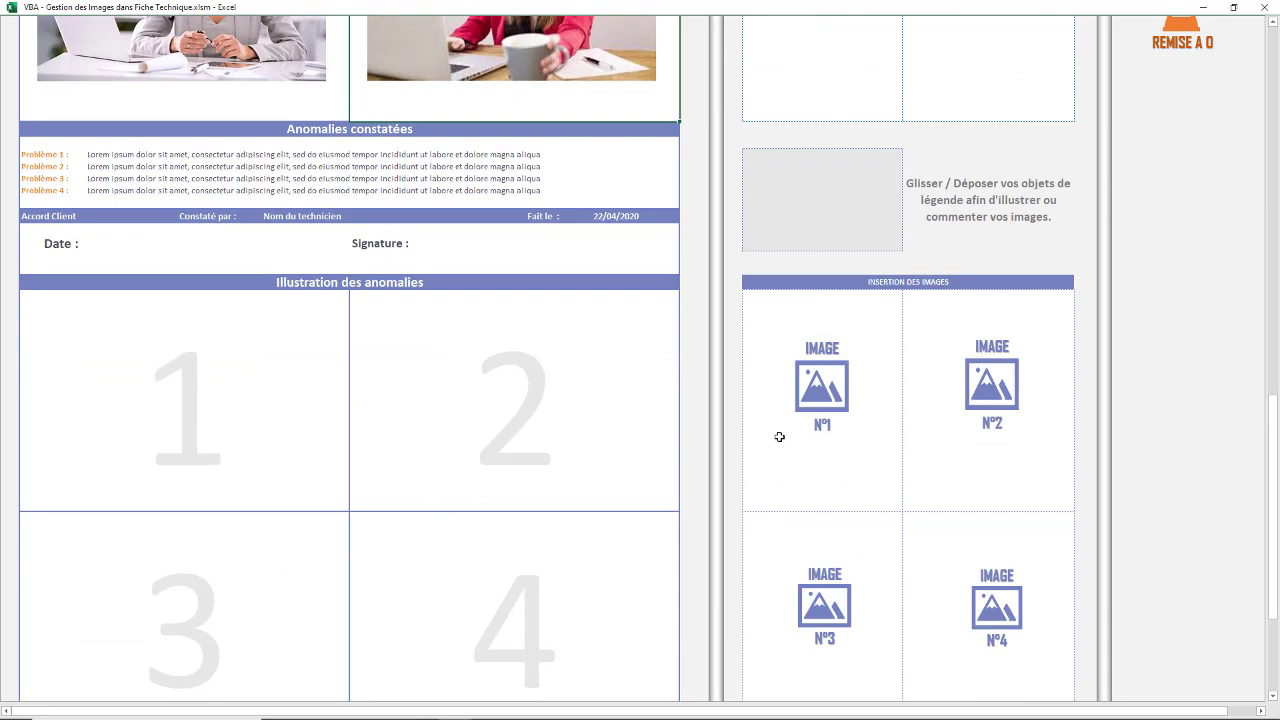
pyautogui.click(830, 400)
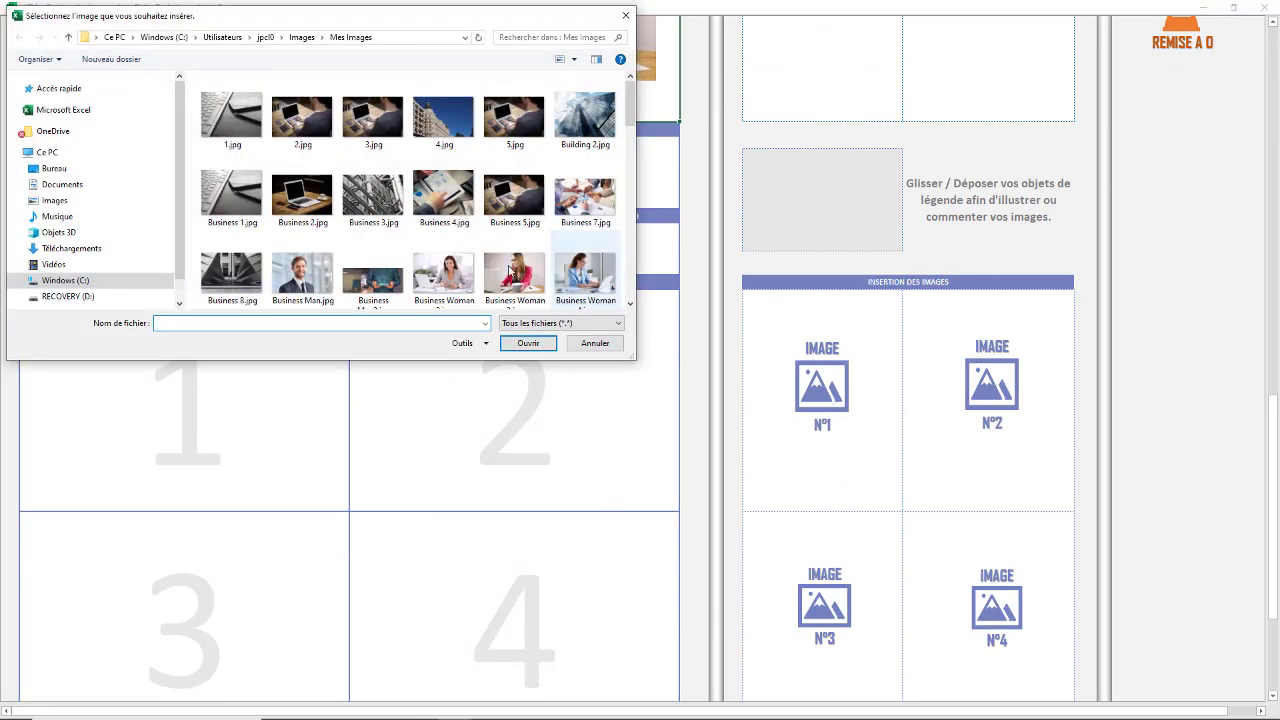
pyautogui.click(376, 213)
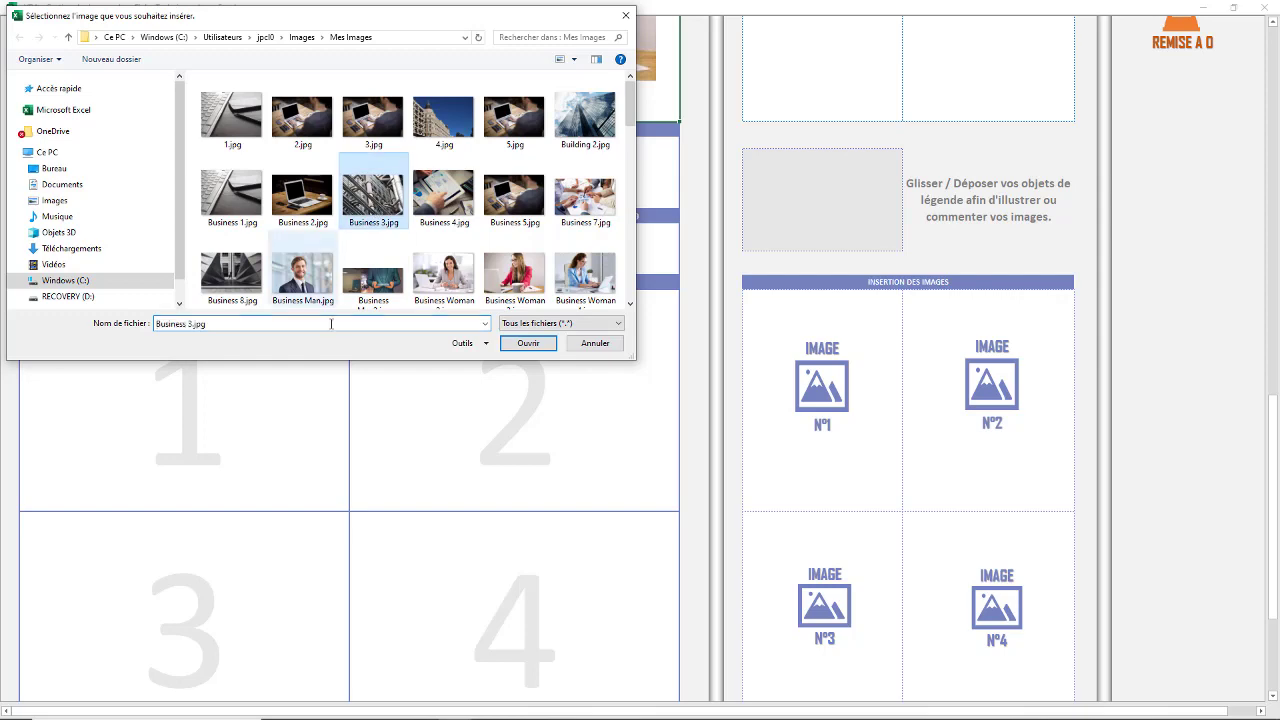
pyautogui.click(528, 343)
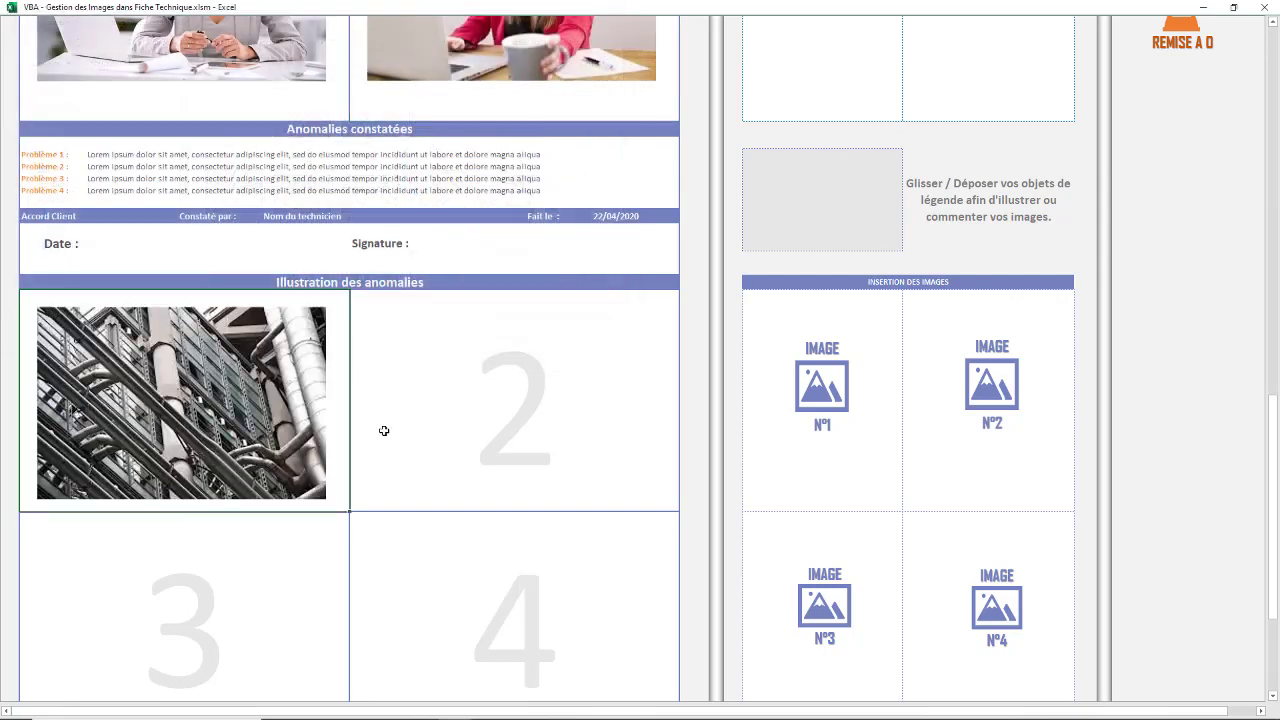
pyautogui.click(173, 381)
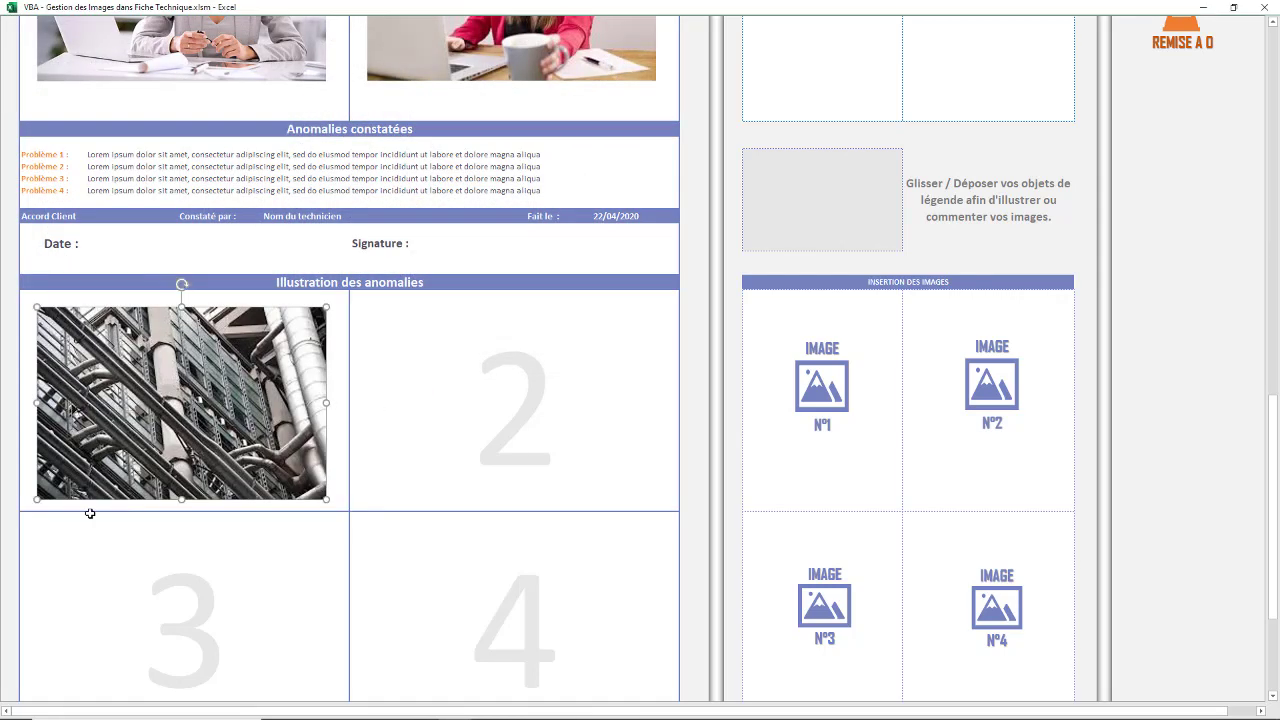
# Step: Insert Business 1.jpg into anomaly illustration 2
pyautogui.click(521, 389)
pyautogui.click(990, 393)
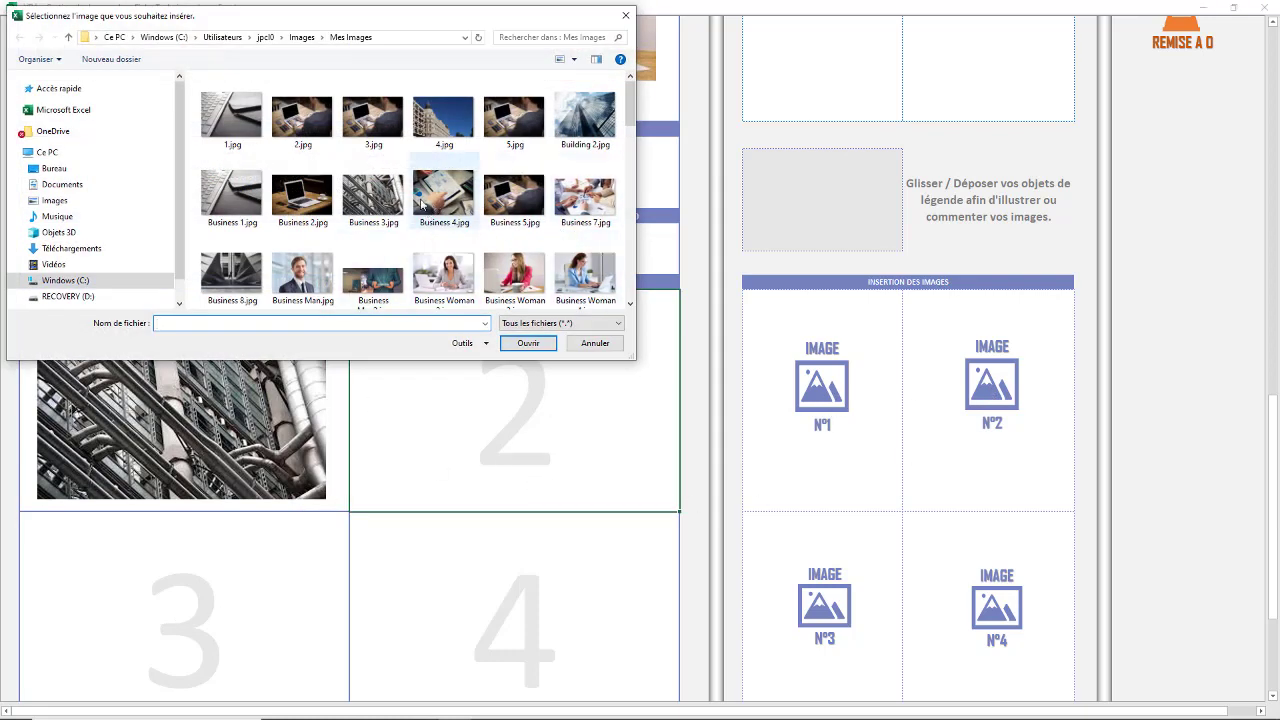
pyautogui.click(230, 195)
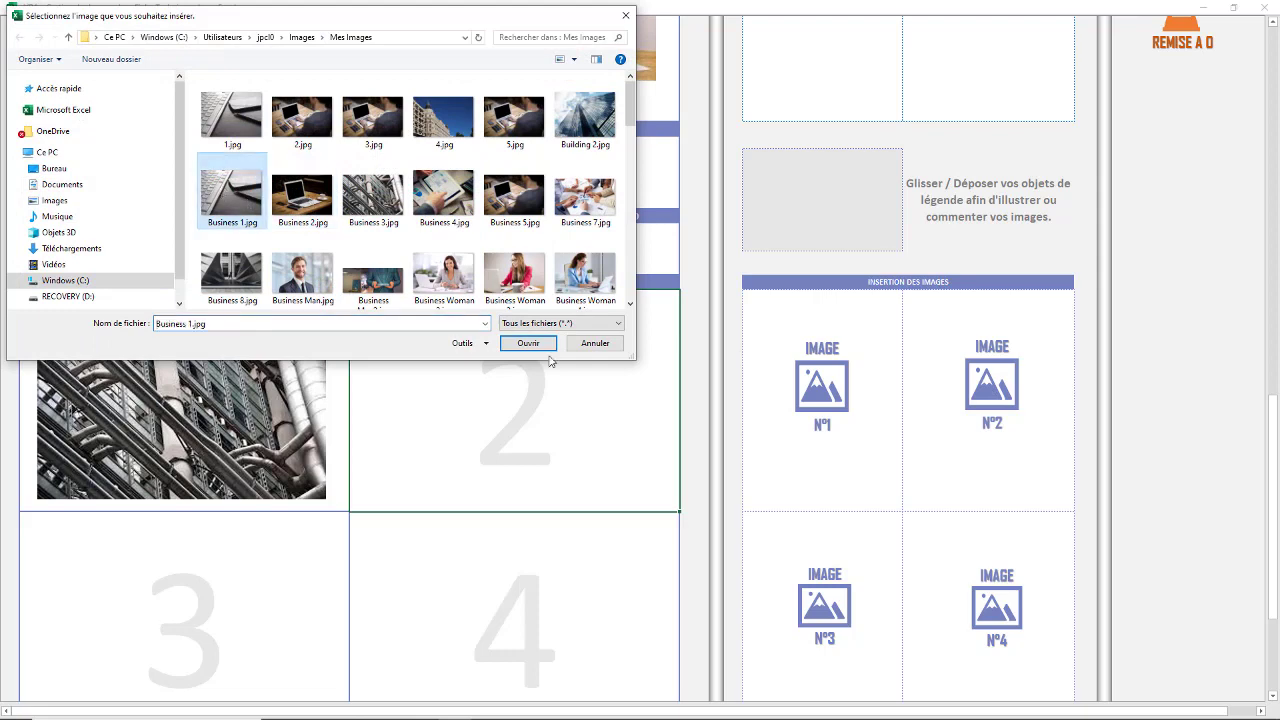
pyautogui.click(528, 343)
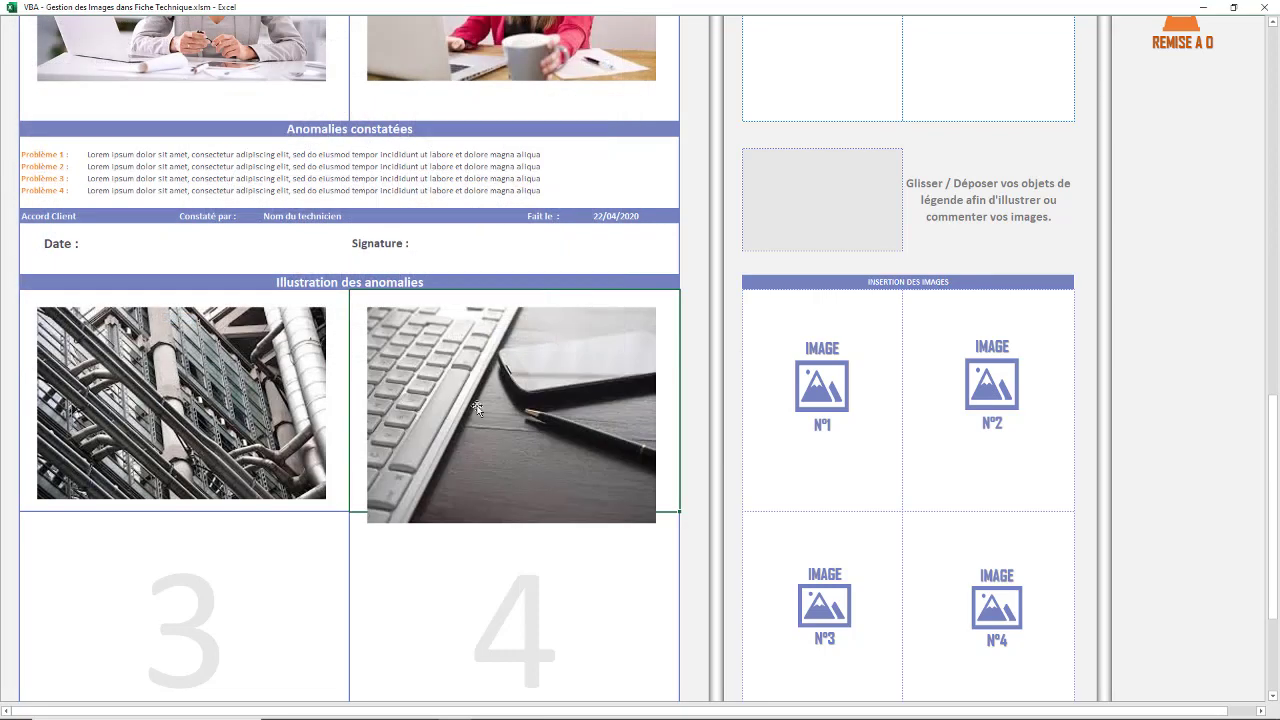
# Step: Replace the keyboard photo in anomaly illustration 2 with Business Woman 4.jpg
pyautogui.click(476, 404)
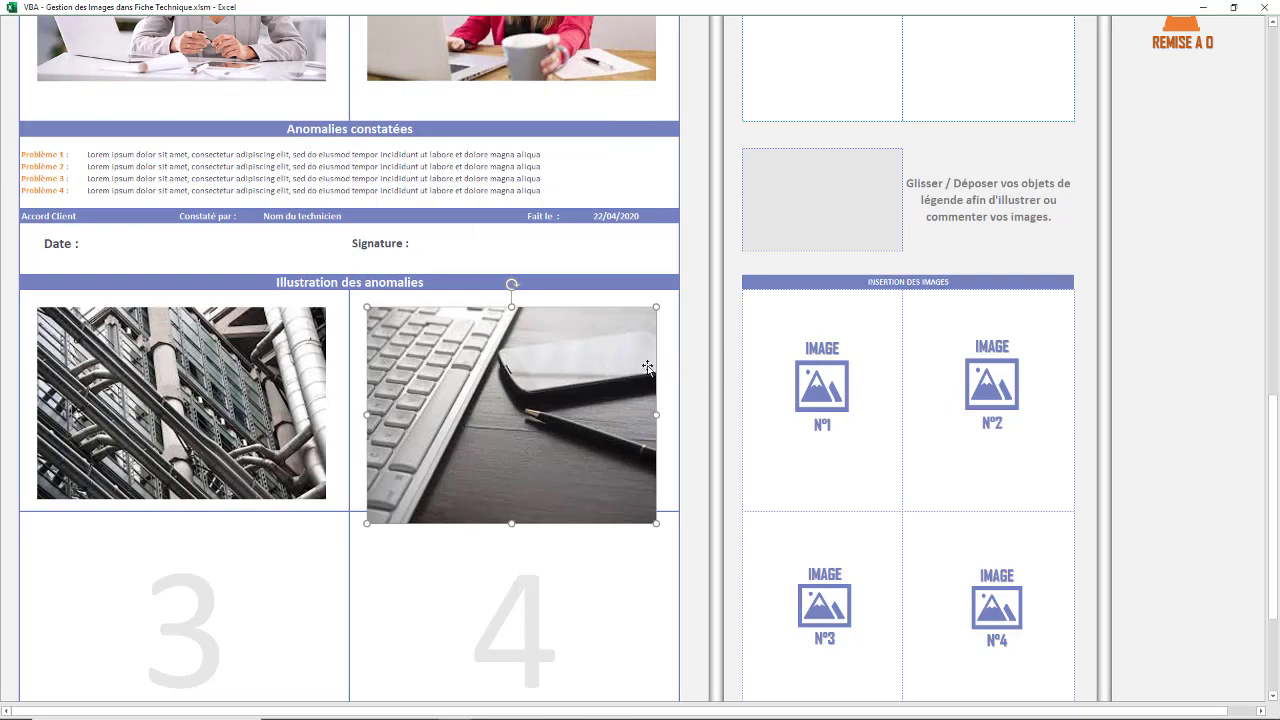
pyautogui.click(986, 387)
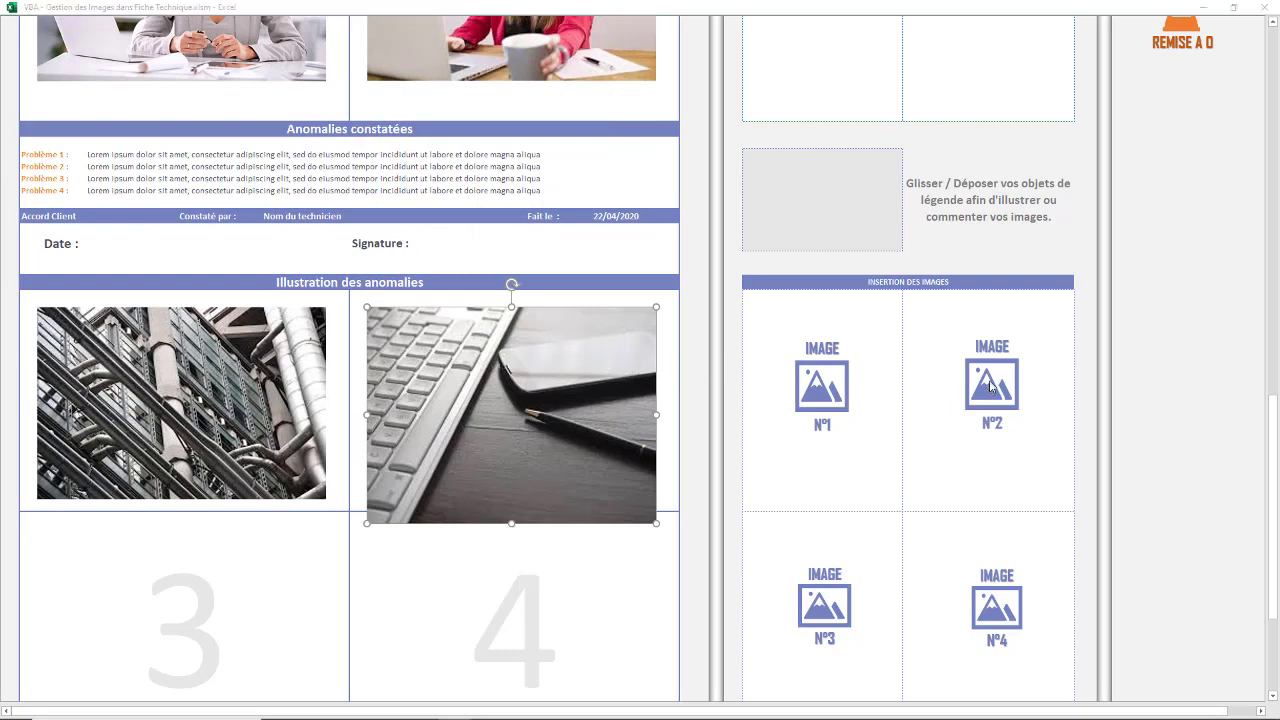
pyautogui.click(585, 268)
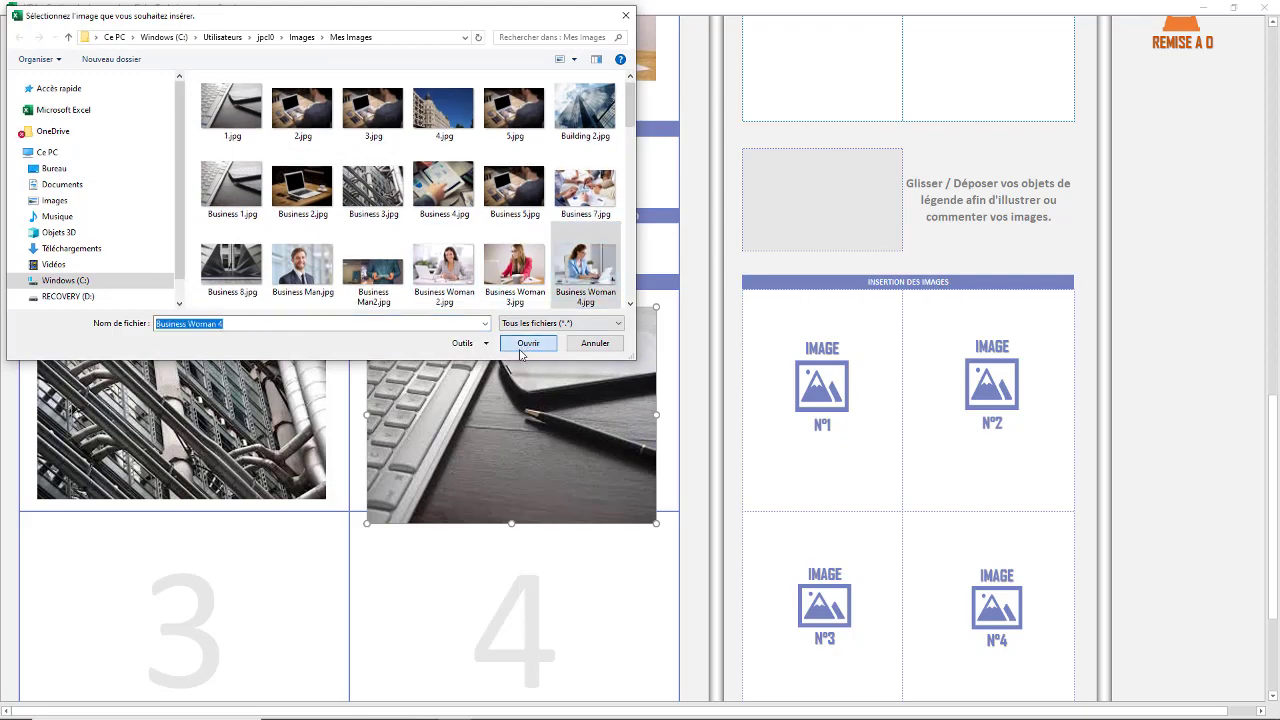
pyautogui.click(528, 343)
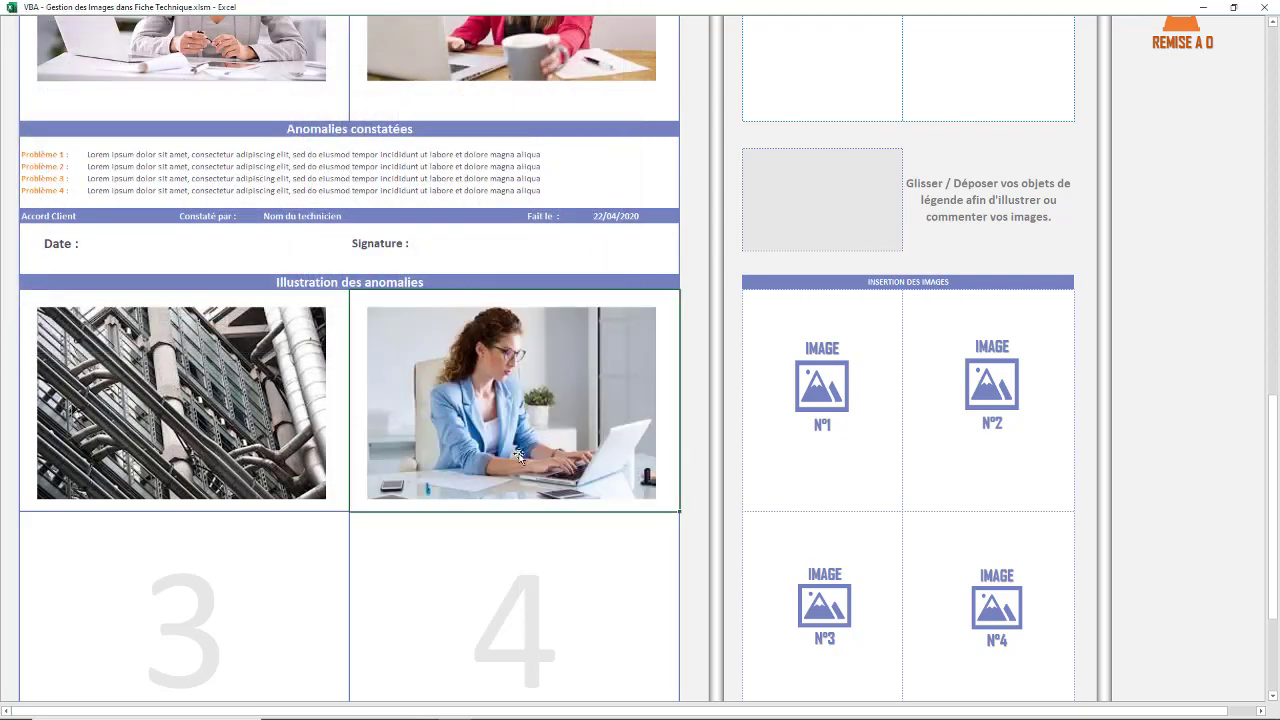
pyautogui.scroll(5, 519, 457)
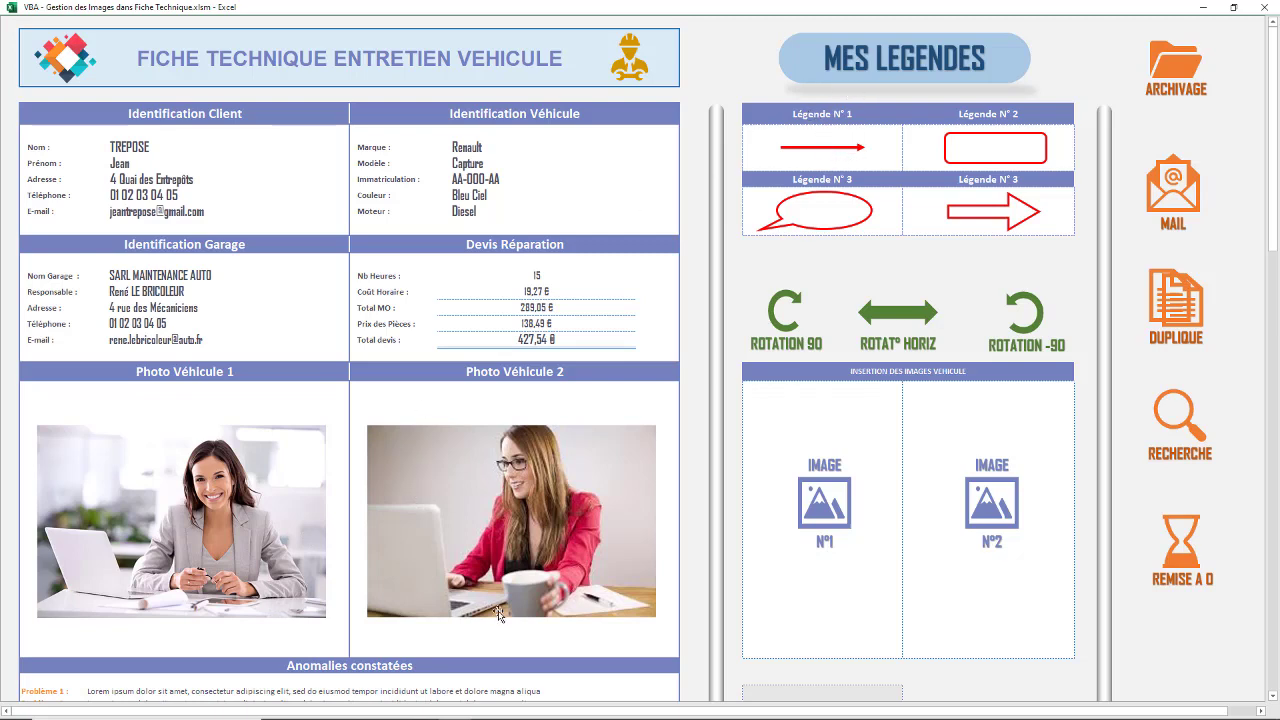
pyautogui.scroll(-5, 803, 486)
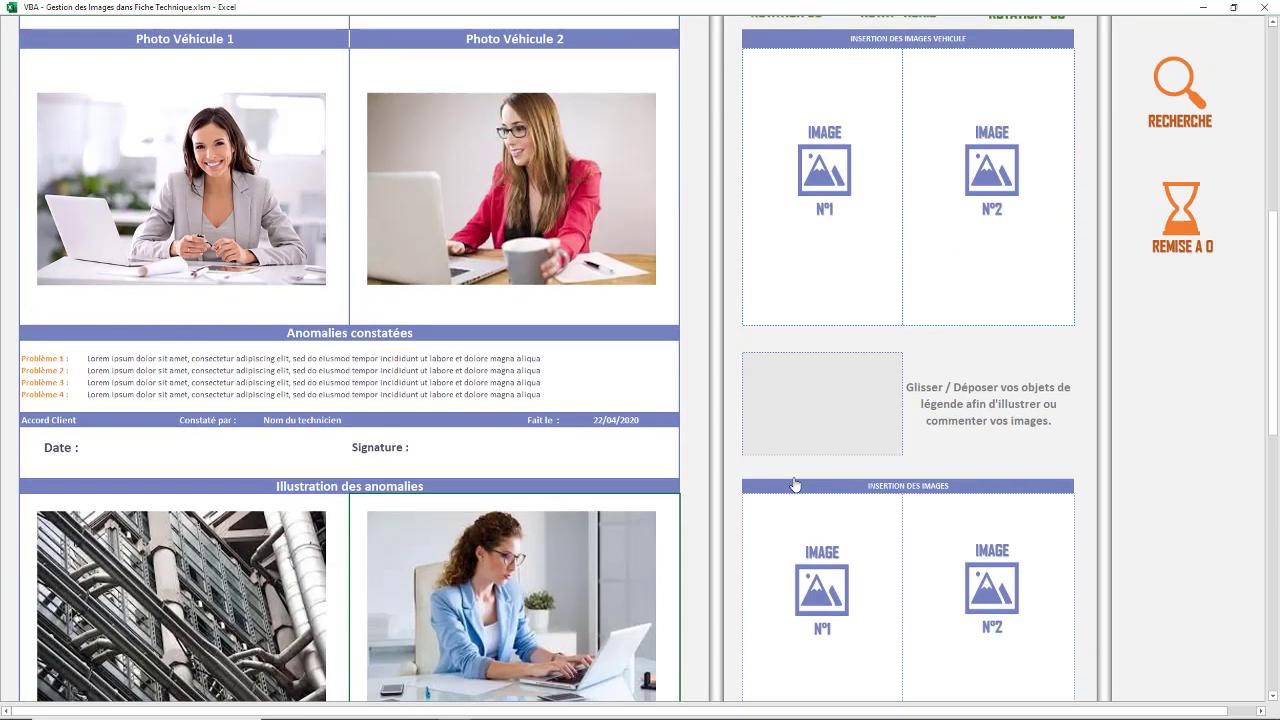
pyautogui.scroll(-3, 826, 343)
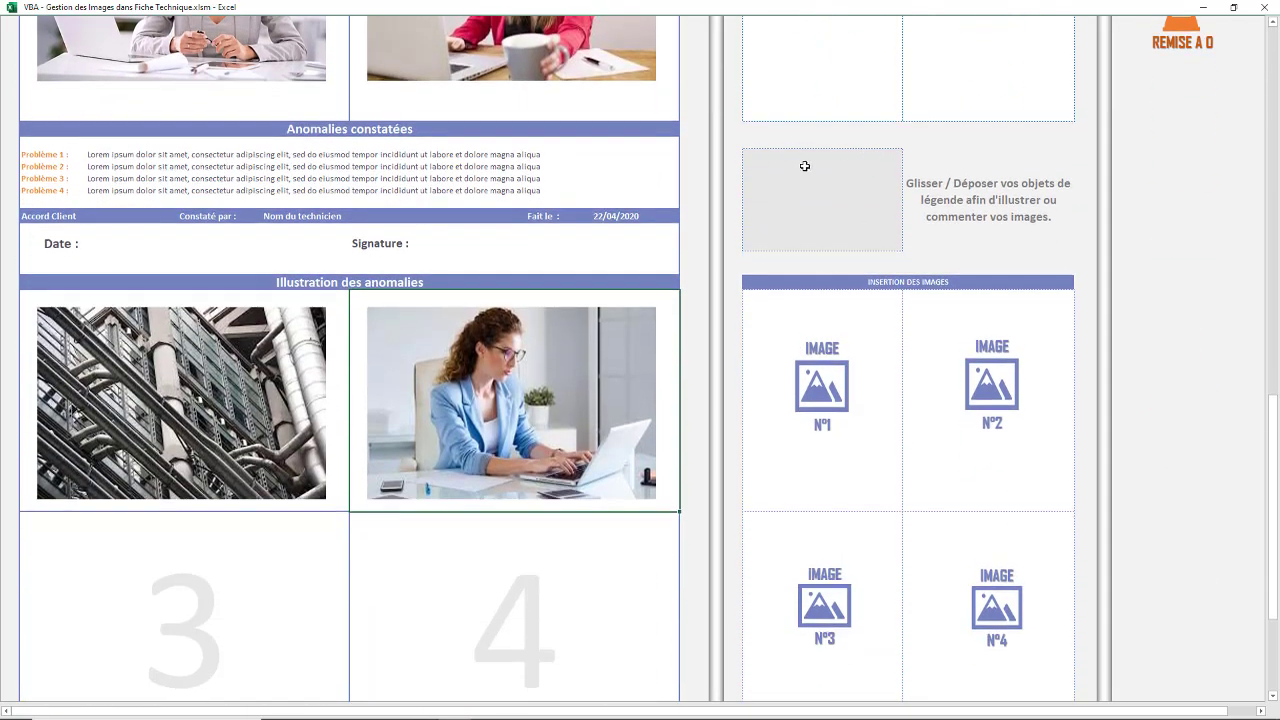
pyautogui.scroll(8, 801, 192)
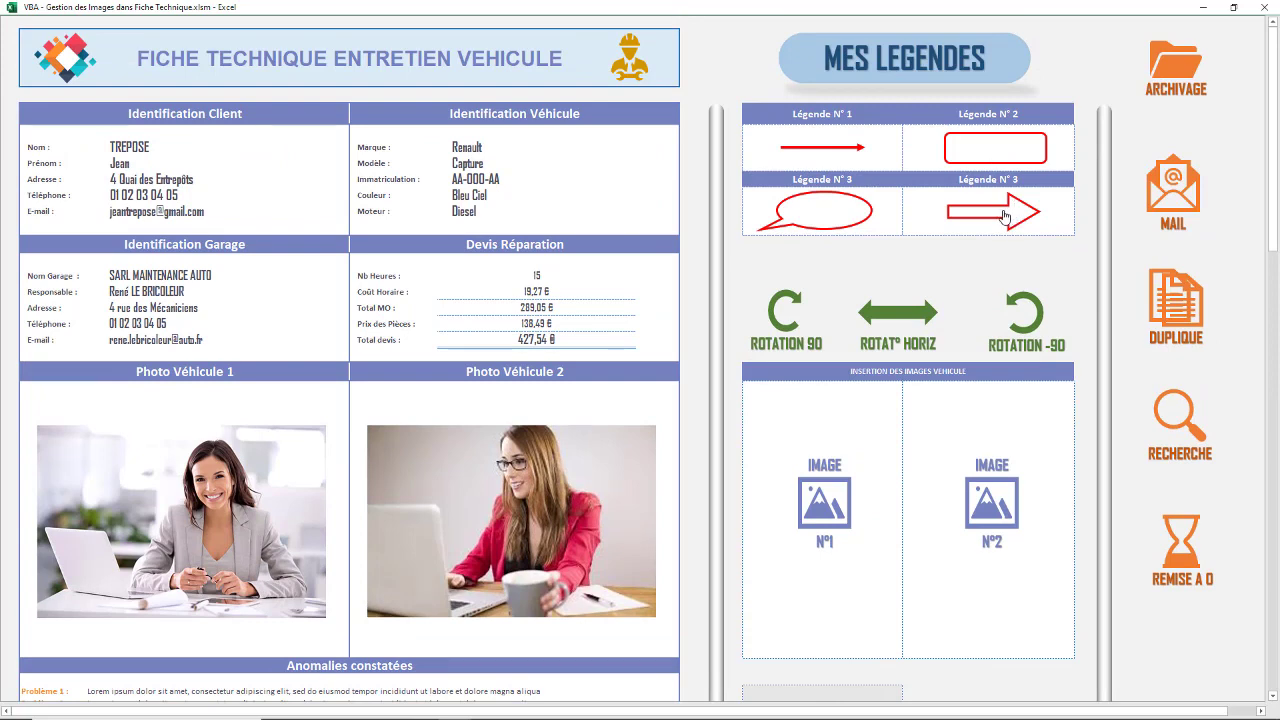
# Step: Place the red outline arrow legend on Photo Véhicule 1
pyautogui.scroll(-5, 877, 430)
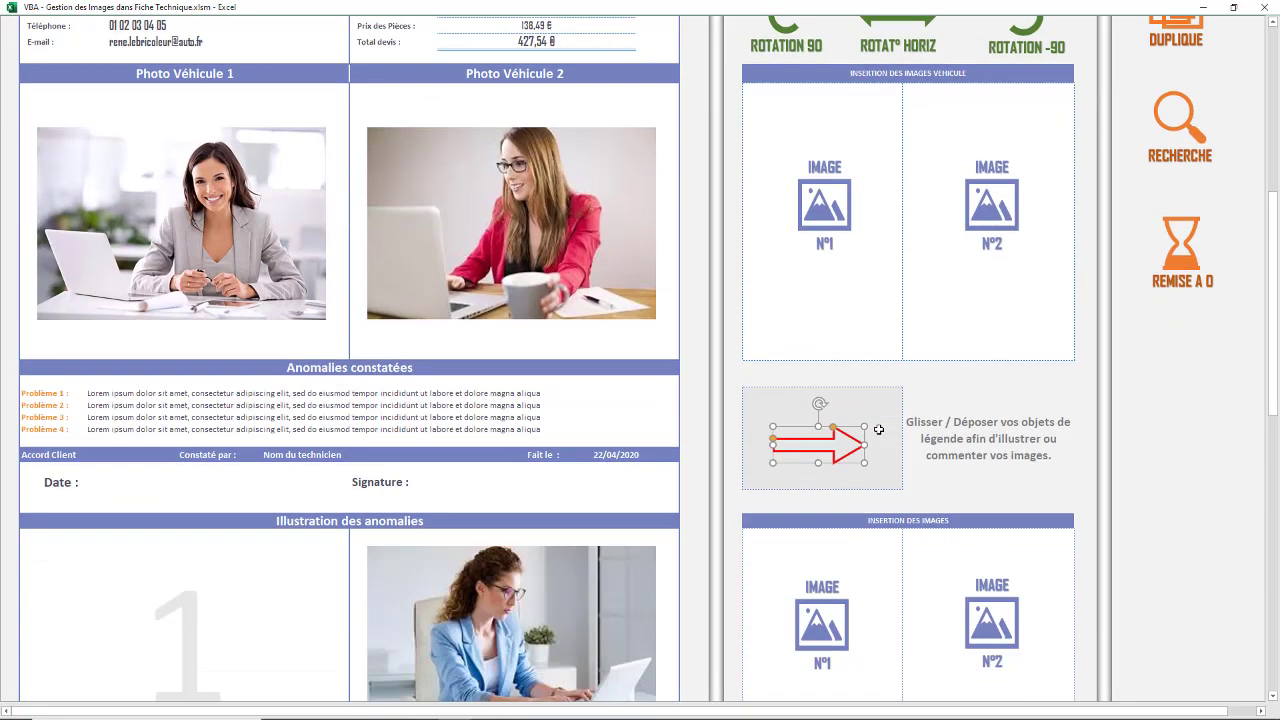
pyautogui.moveTo(857, 395)
pyautogui.mouseDown()
pyautogui.moveTo(148, 120)
pyautogui.moveTo(157, 128)
pyautogui.mouseUp()
pyautogui.scroll(5, 797, 295)
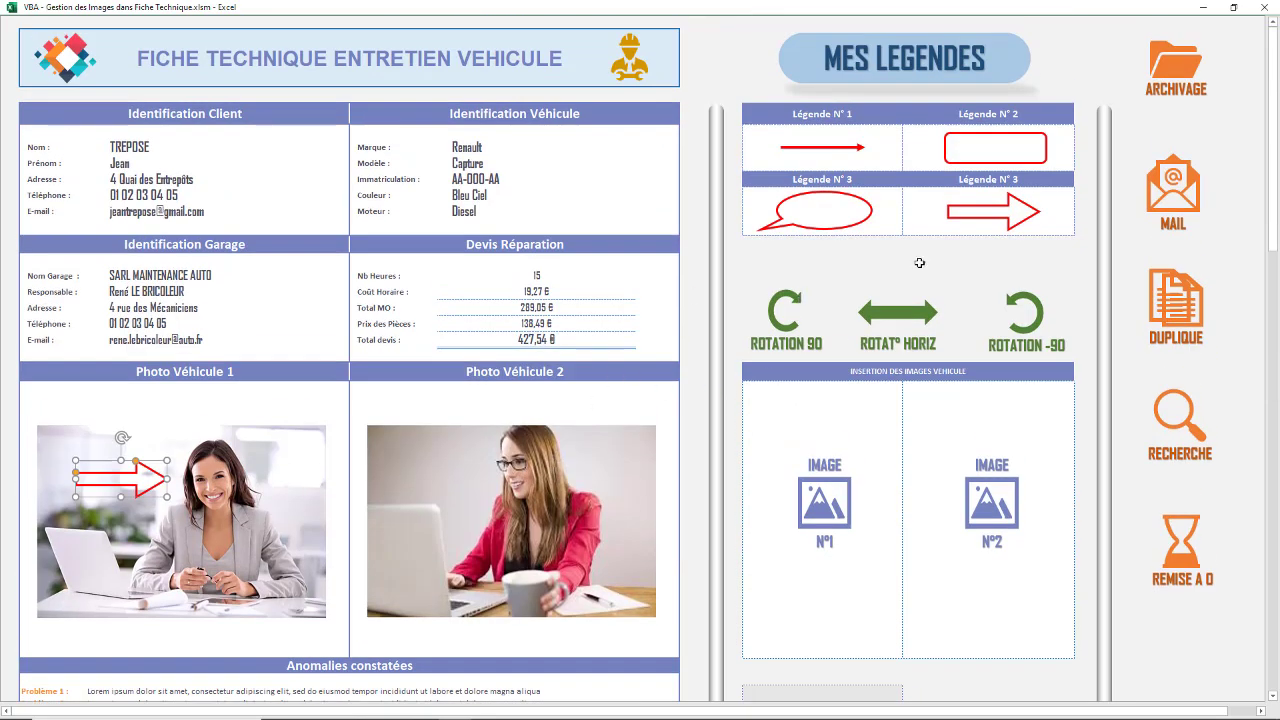
# Step: Add the red speech-bubble legend to anomaly photo 2 with text 'gfgfgfhghgfh'
pyautogui.click(867, 210)
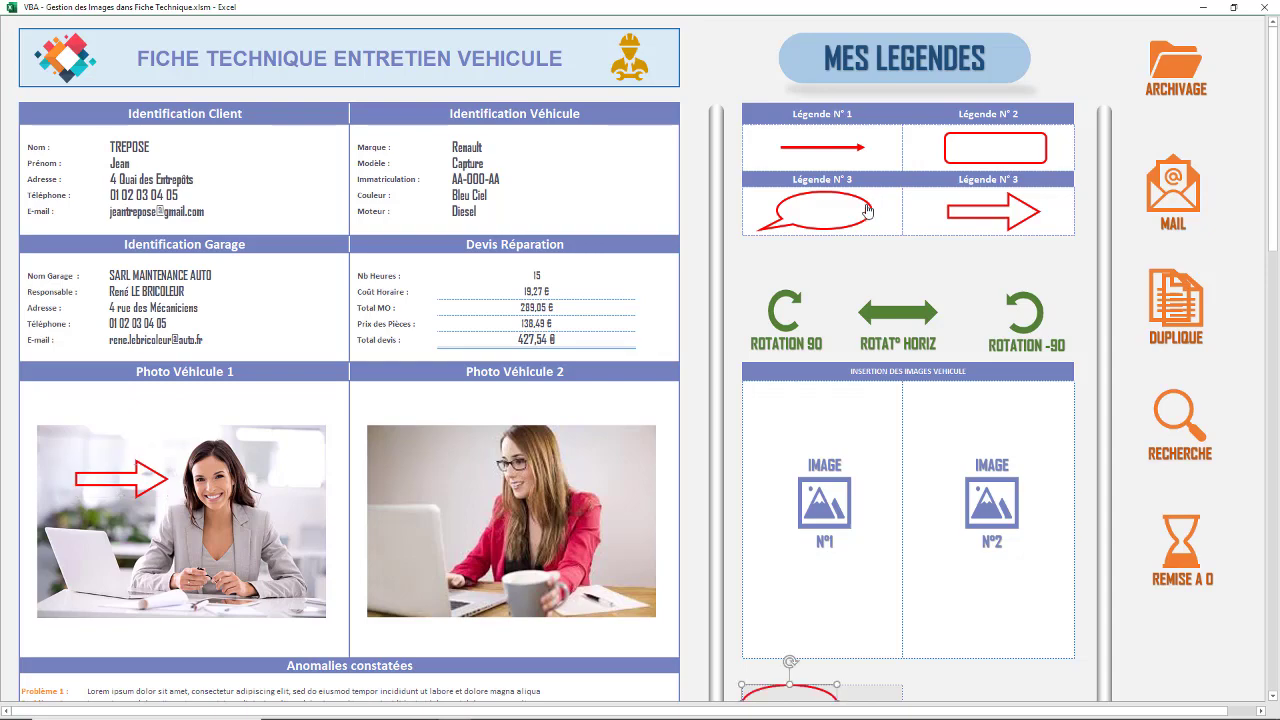
pyautogui.scroll(-8, 870, 400)
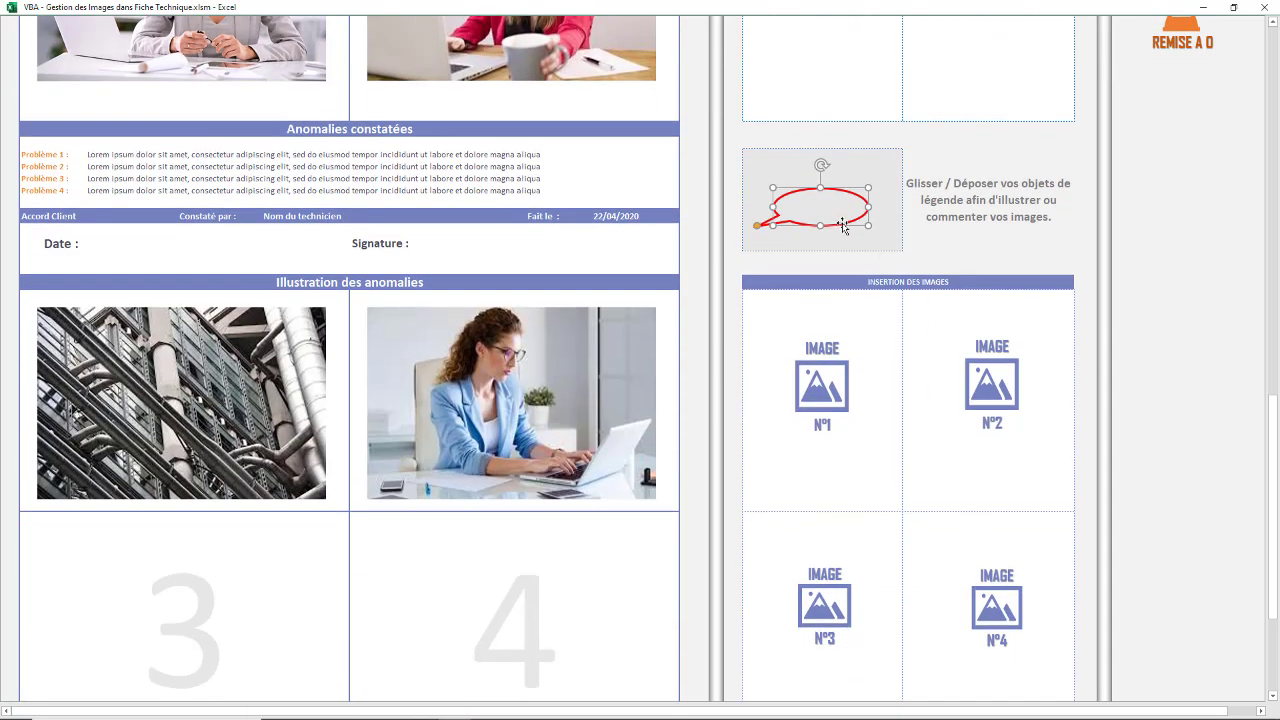
pyautogui.moveTo(840, 216); pyautogui.dragTo(628, 355)
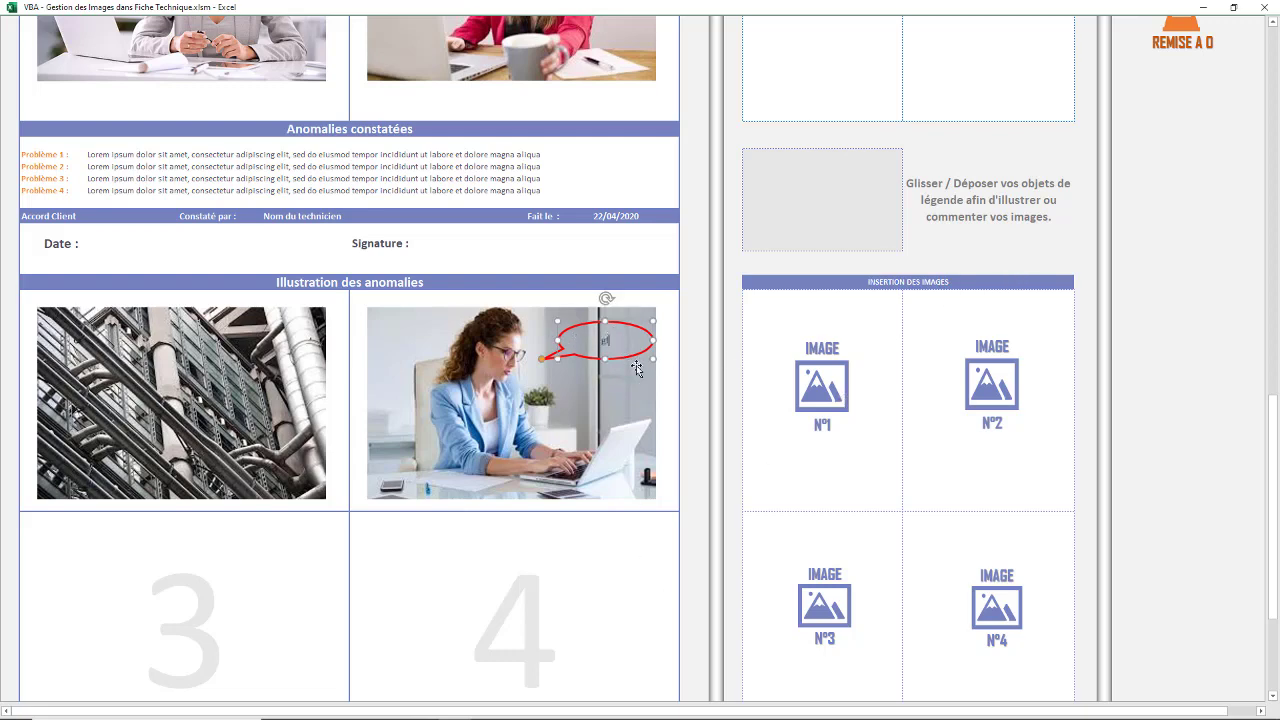
pyautogui.write('gfgfgfhghgfh')
pyautogui.scroll(10, 812, 268)
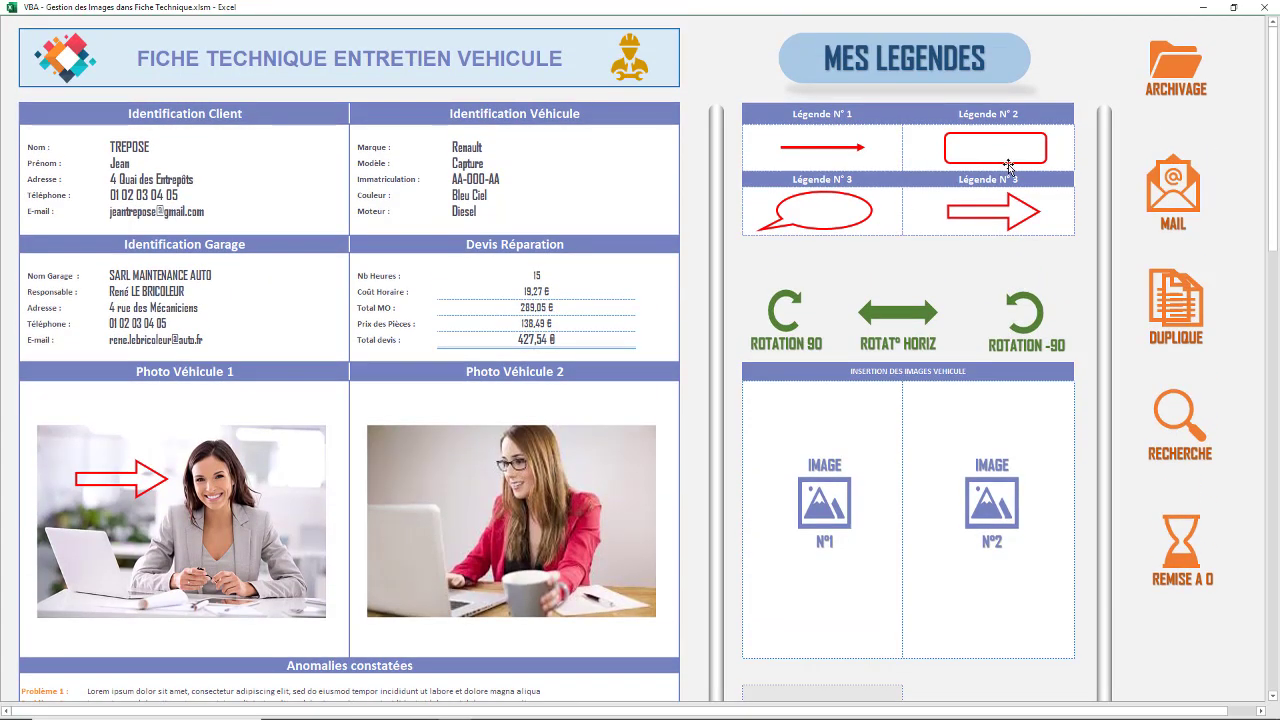
pyautogui.click(841, 156)
# Step: Place two thin red arrows on Photo Véhicule 2, positioning the lower one on the jacket
pyautogui.scroll(-3, 827, 381)
pyautogui.moveTo(823, 400)
pyautogui.mouseDown()
pyautogui.moveTo(603, 284)
pyautogui.moveTo(794, 366)
pyautogui.moveTo(451, 130)
pyautogui.mouseUp()
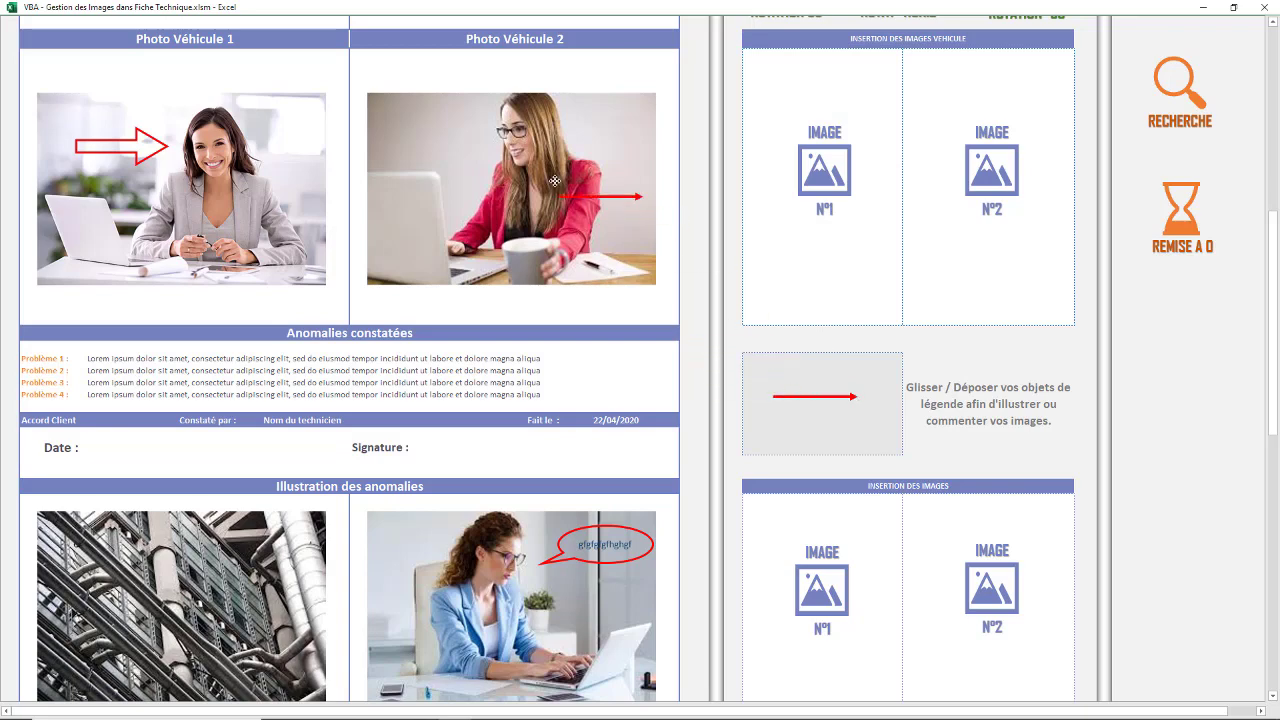
pyautogui.rightClick(815, 402)
pyautogui.moveTo(815, 400); pyautogui.dragTo(431, 156)
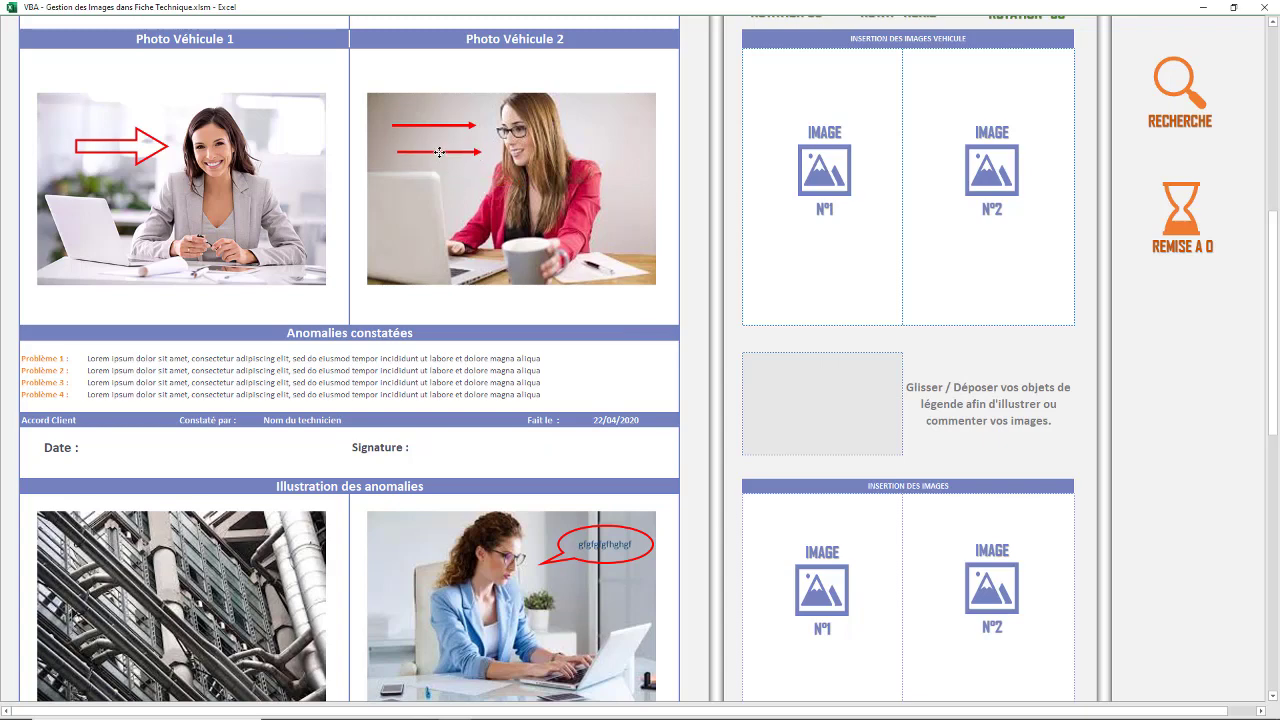
pyautogui.moveTo(437, 159)
pyautogui.mouseDown()
pyautogui.moveTo(547, 216)
pyautogui.moveTo(479, 156)
pyautogui.mouseUp()
pyautogui.scroll(5, 778, 256)
pyautogui.scroll(1, 778, 256)
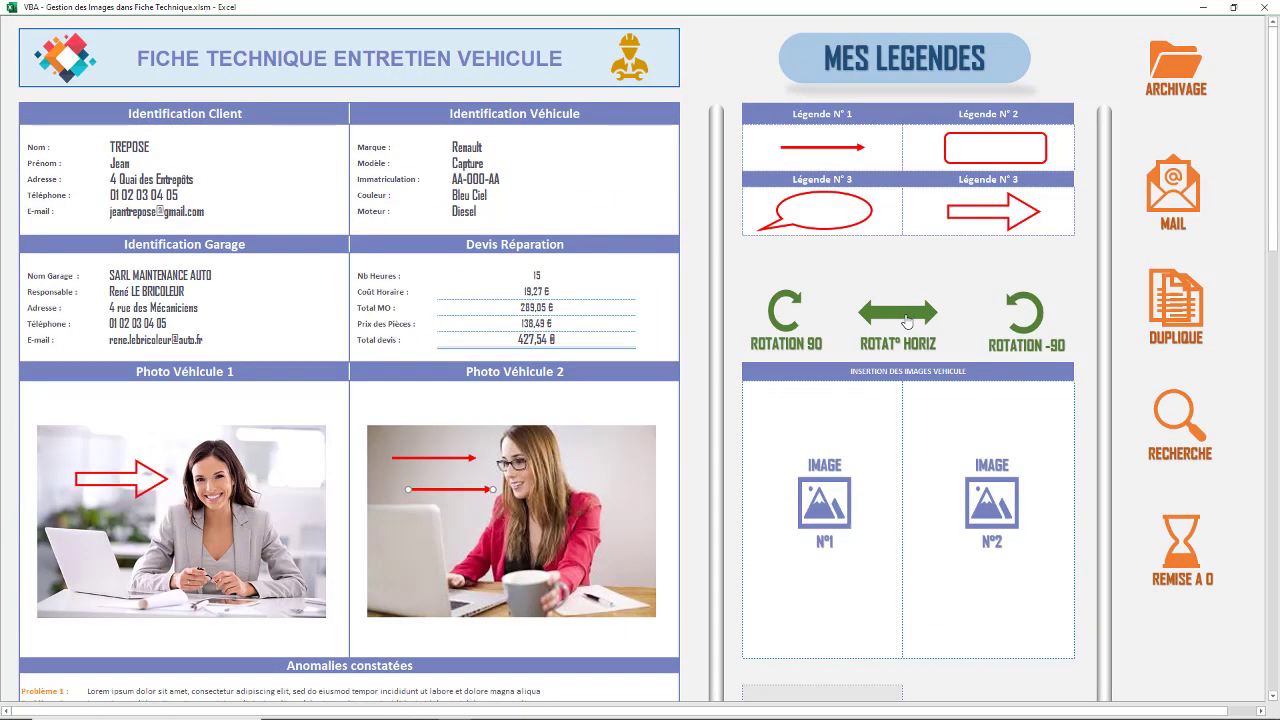
pyautogui.moveTo(470, 492); pyautogui.dragTo(507, 520)
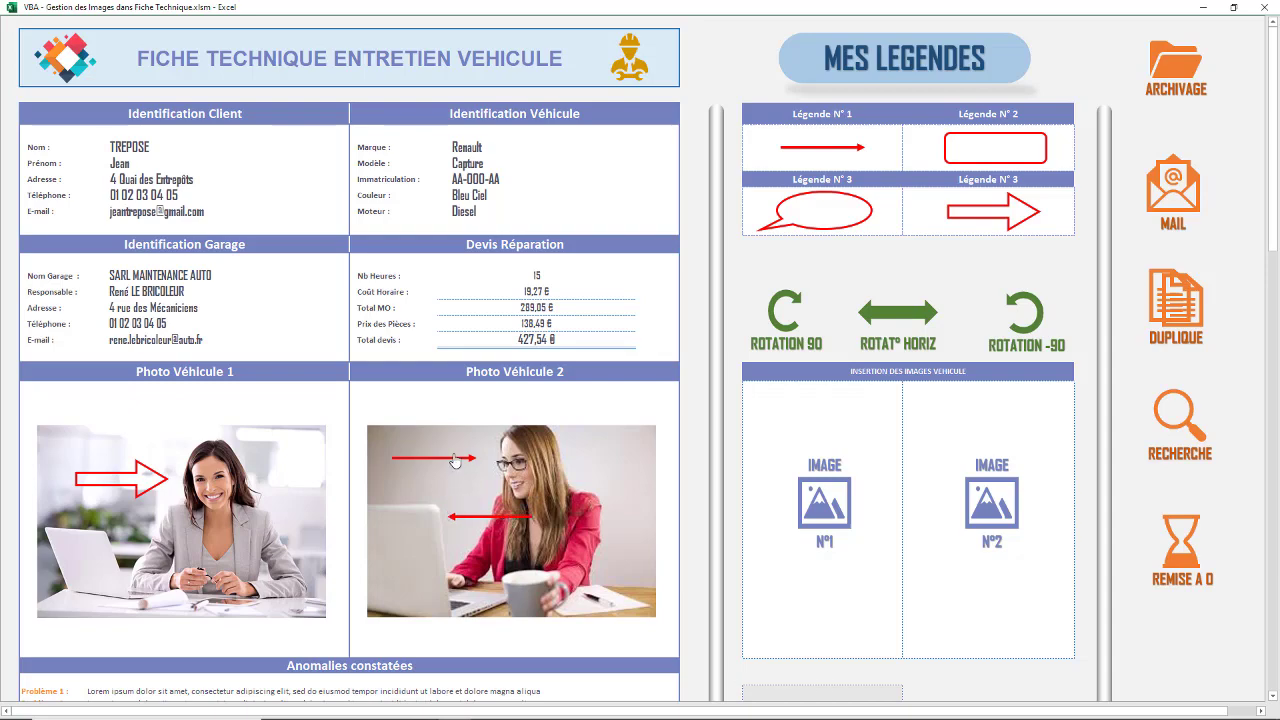
# Step: Place another thin red arrow on Photo Véhicule 1
pyautogui.scroll(-5, 819, 567)
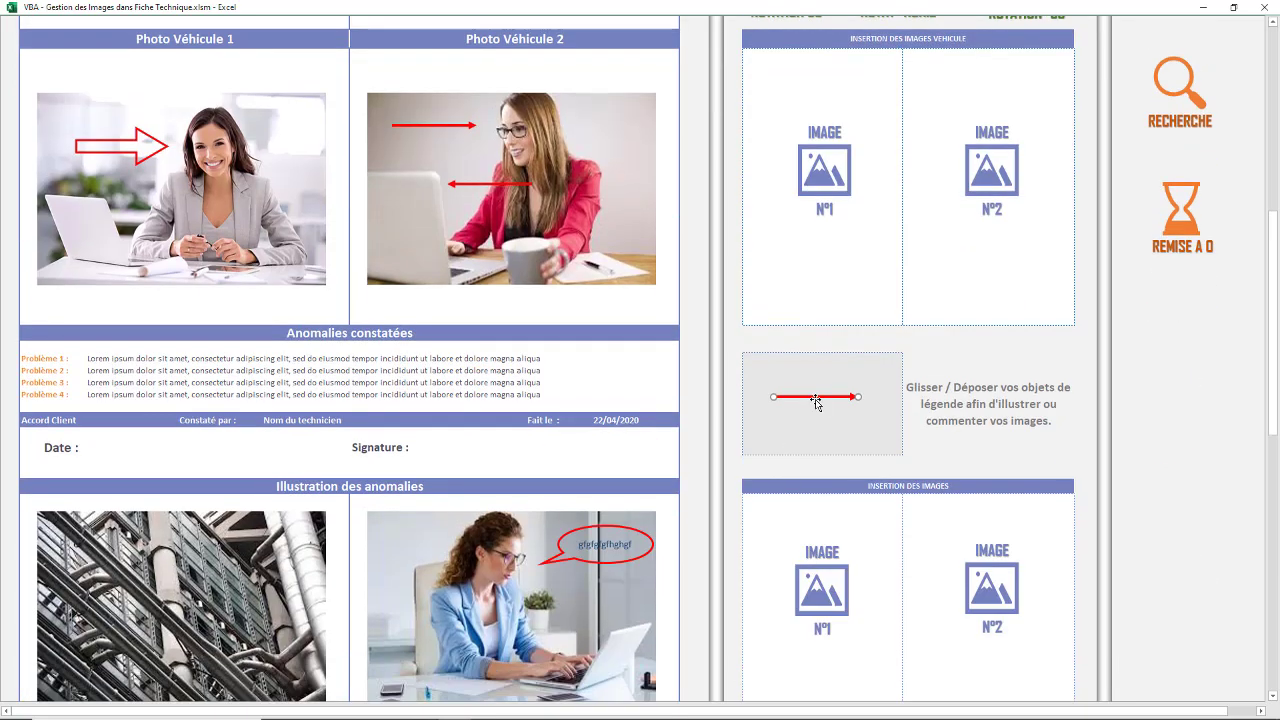
pyautogui.moveTo(817, 398)
pyautogui.mouseDown()
pyautogui.moveTo(226, 198)
pyautogui.moveTo(277, 115)
pyautogui.mouseUp()
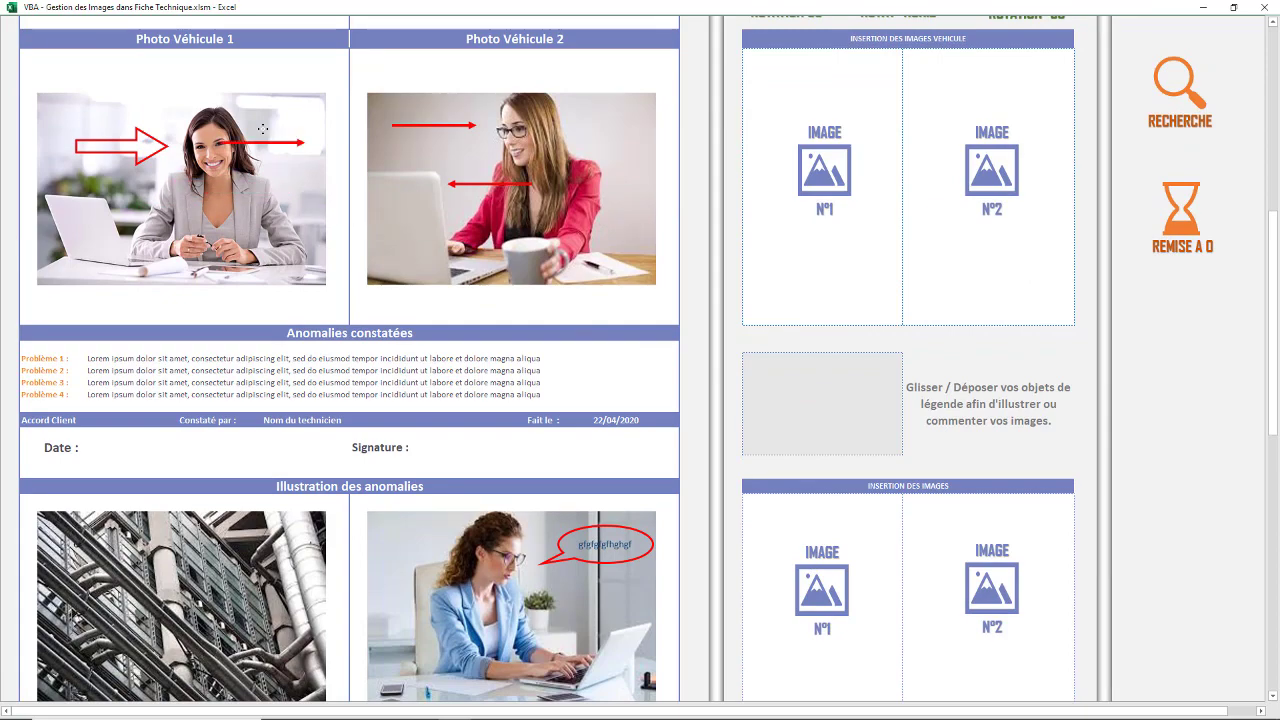
pyautogui.scroll(5, 854, 277)
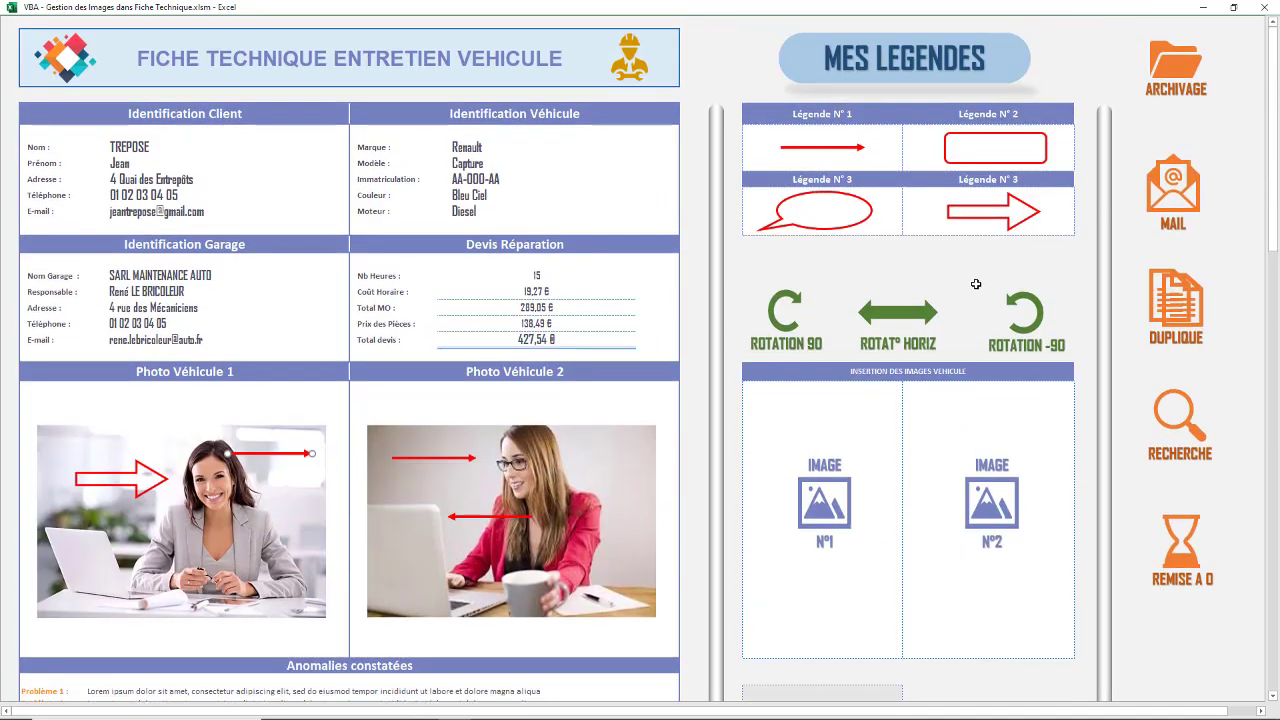
# Step: Turn Photo Véhicule 1's thin arrow to point down and move it to the photo's right edge
pyautogui.click(1024, 322)
pyautogui.click(1024, 322)
pyautogui.click(1024, 322)
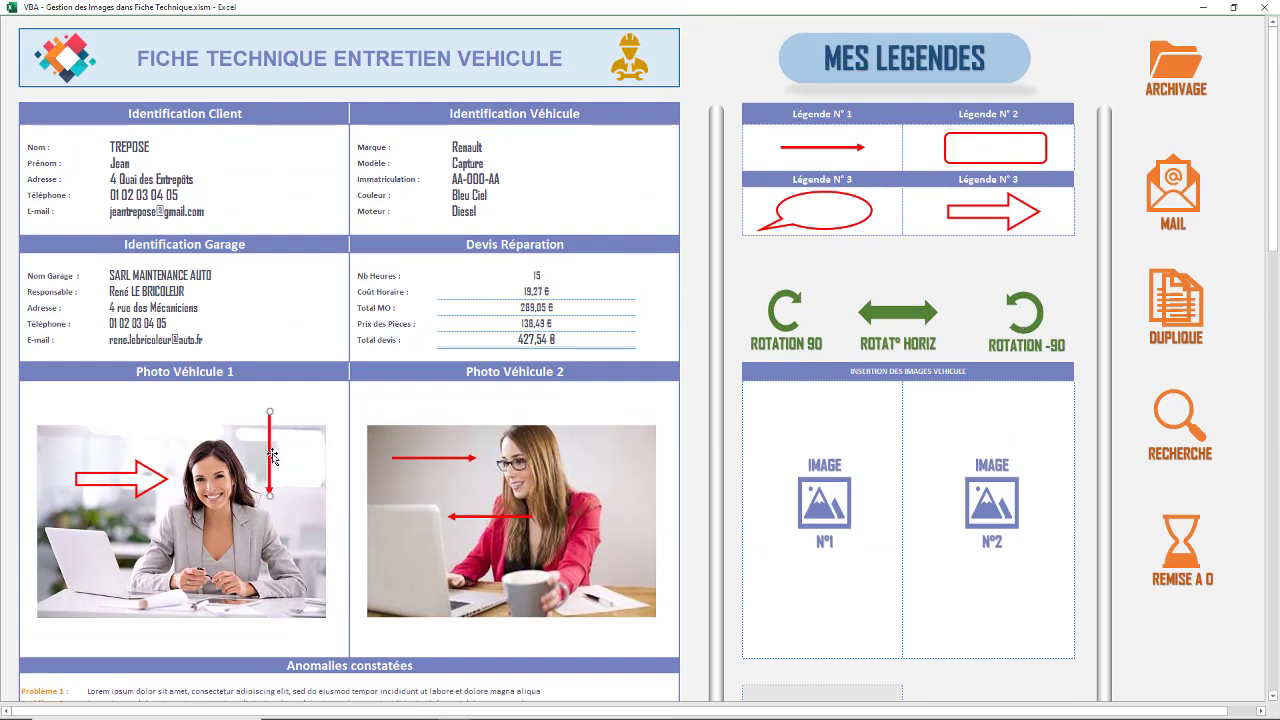
pyautogui.moveTo(272, 457); pyautogui.dragTo(295, 488)
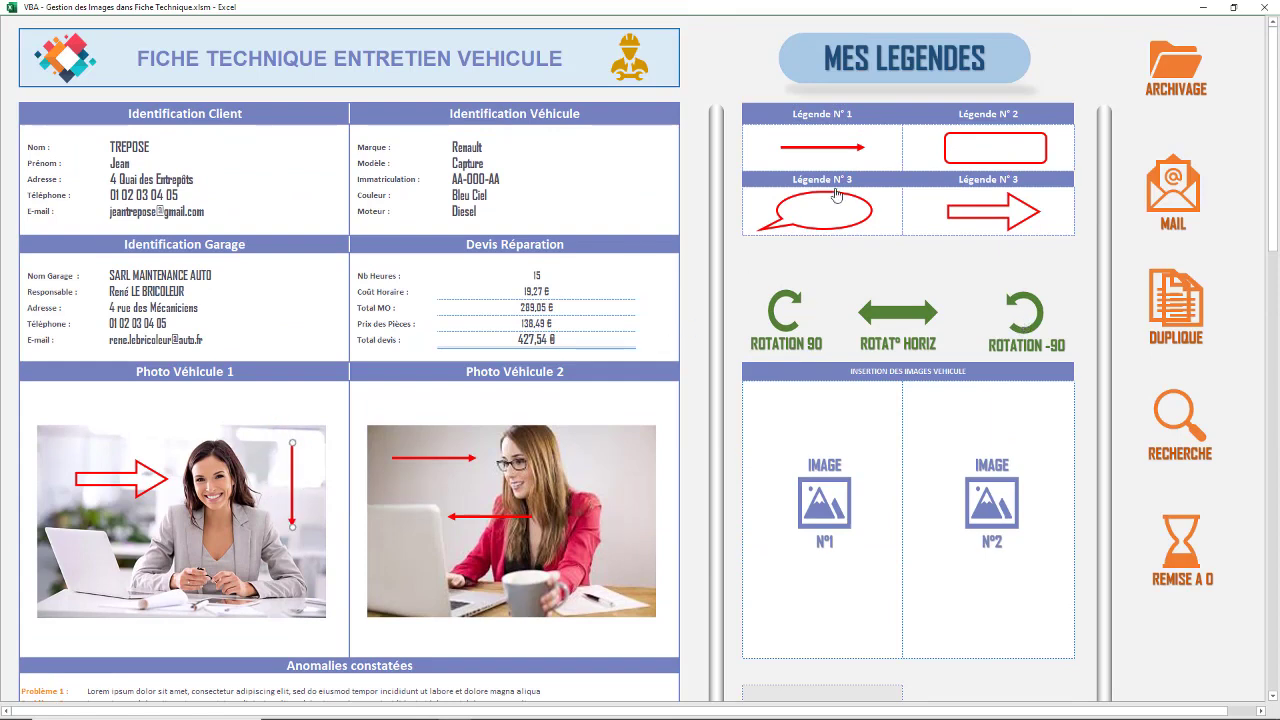
# Step: Rotate the arrow a full circle with ROTATION 90 until it points down again
pyautogui.click(787, 318)
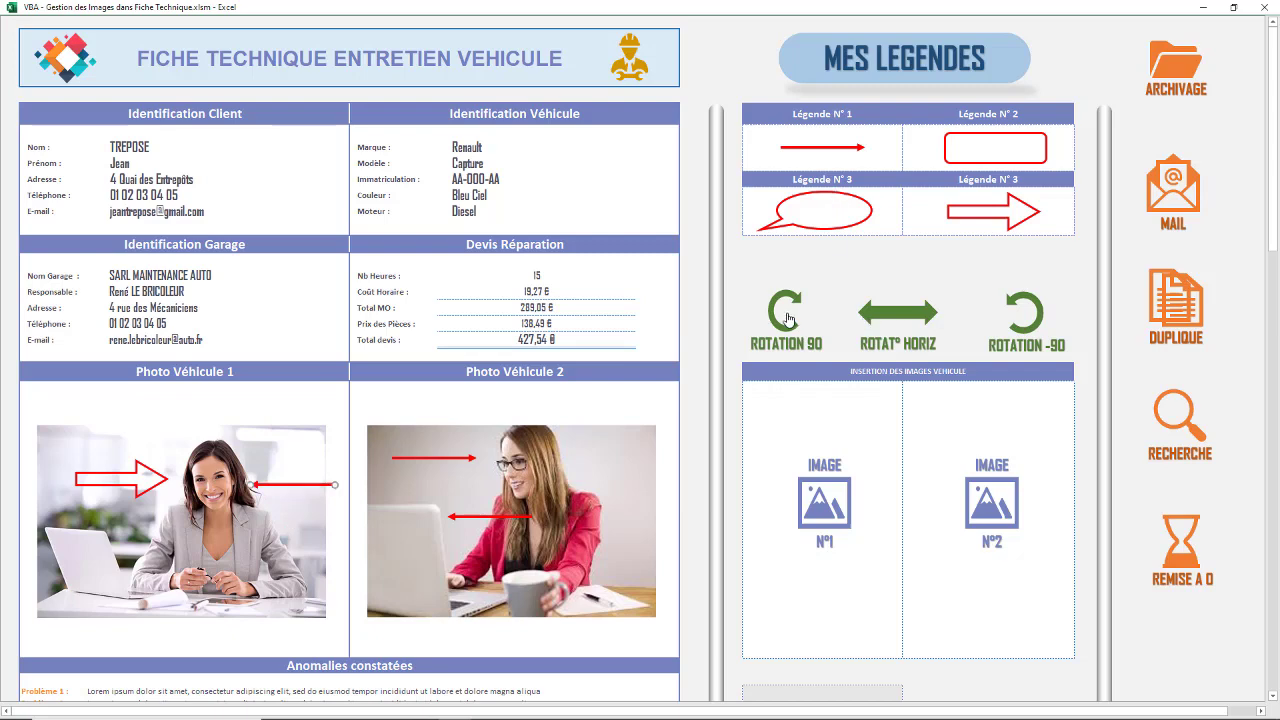
pyautogui.click(787, 318)
pyautogui.click(787, 318)
pyautogui.click(770, 317)
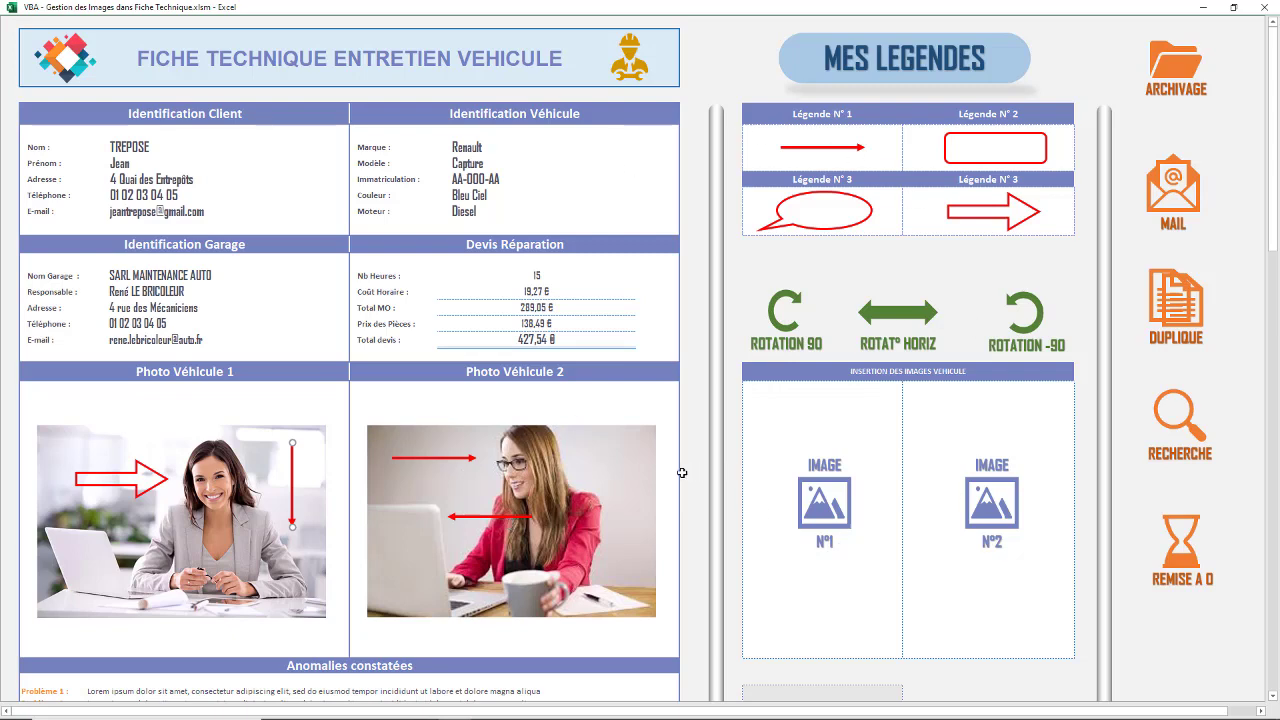
pyautogui.scroll(-5, 540, 405)
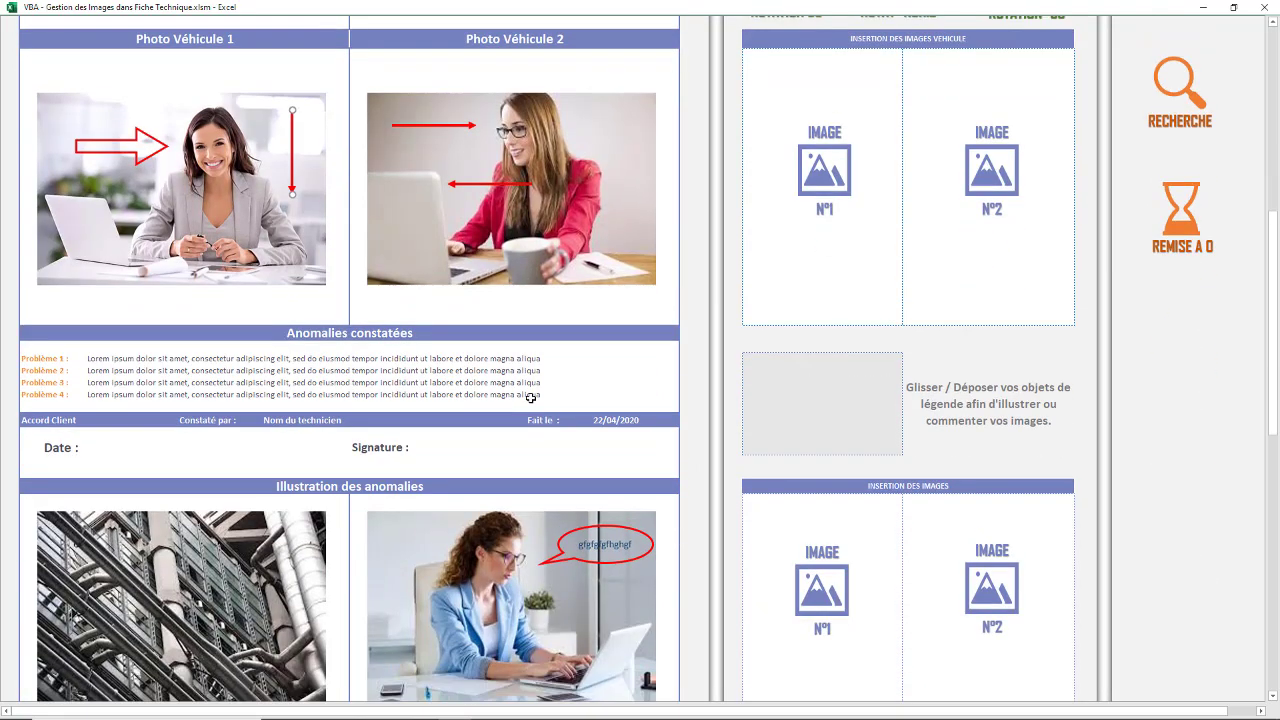
pyautogui.scroll(5, 514, 336)
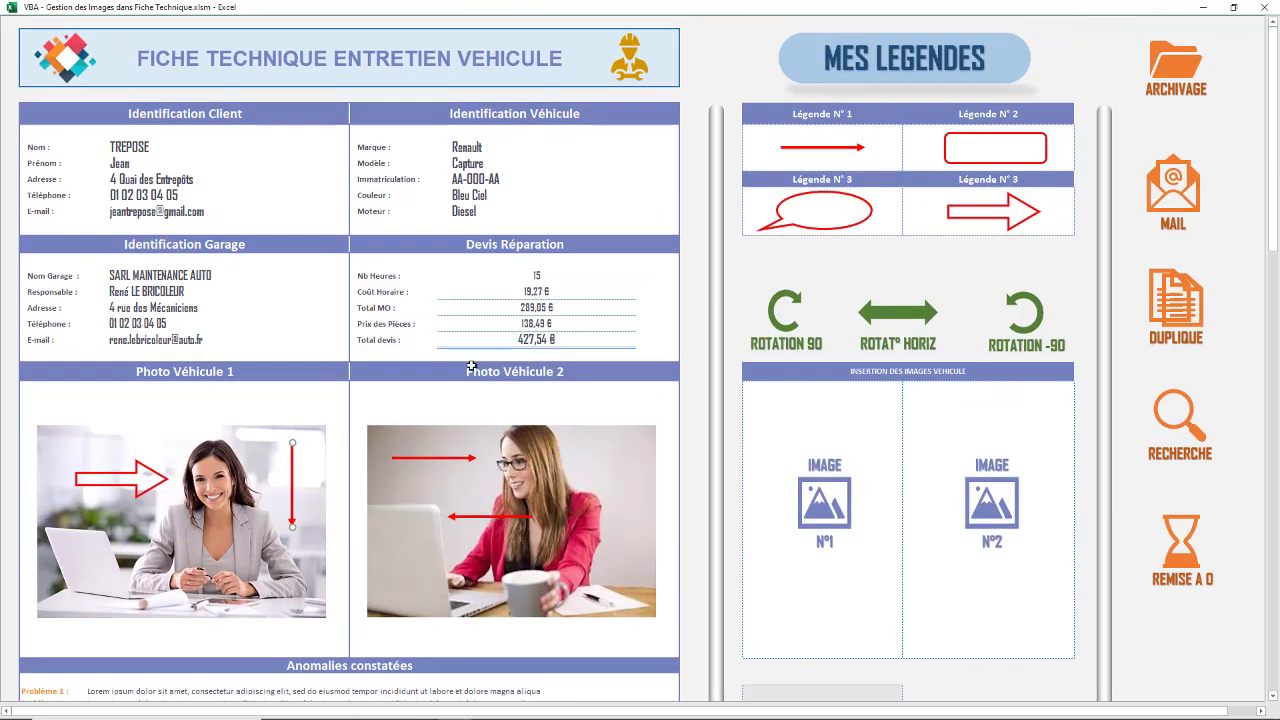
# Step: Archive the sheet as a PDF with ARCHIVAGE and confirm the SAUVEGARDE FICHE message
pyautogui.click(1188, 72)
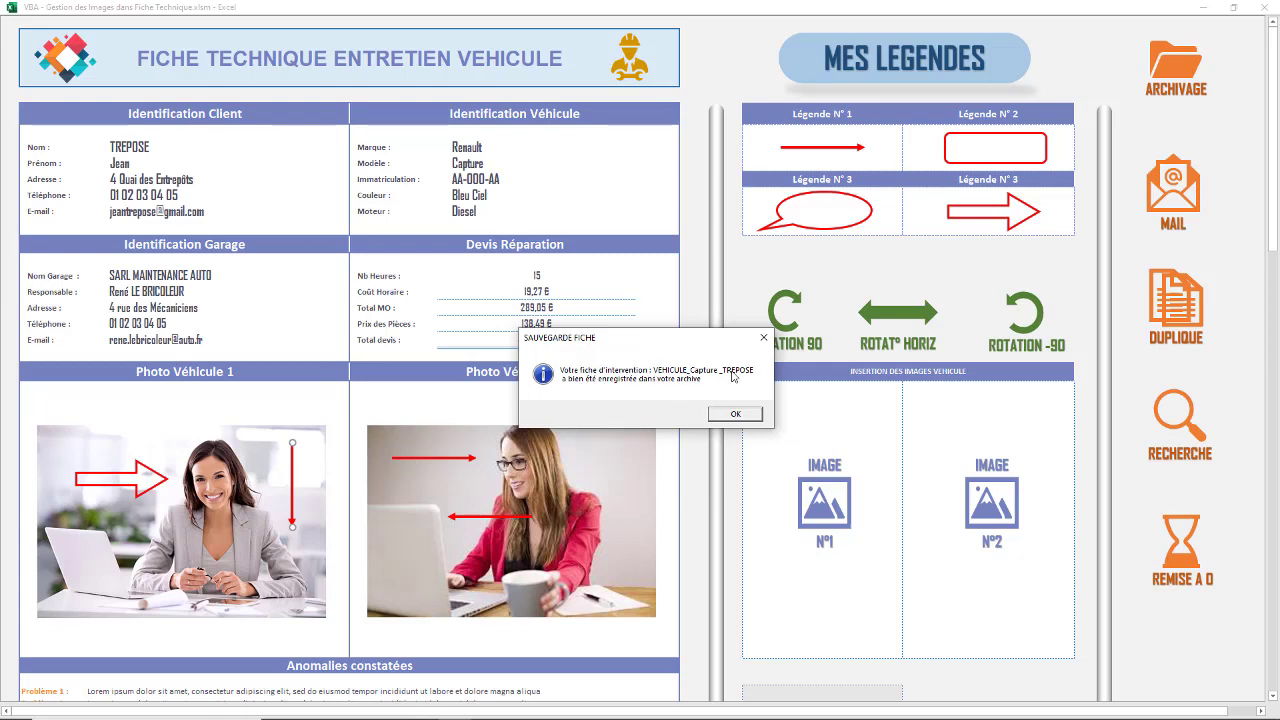
pyautogui.click(737, 416)
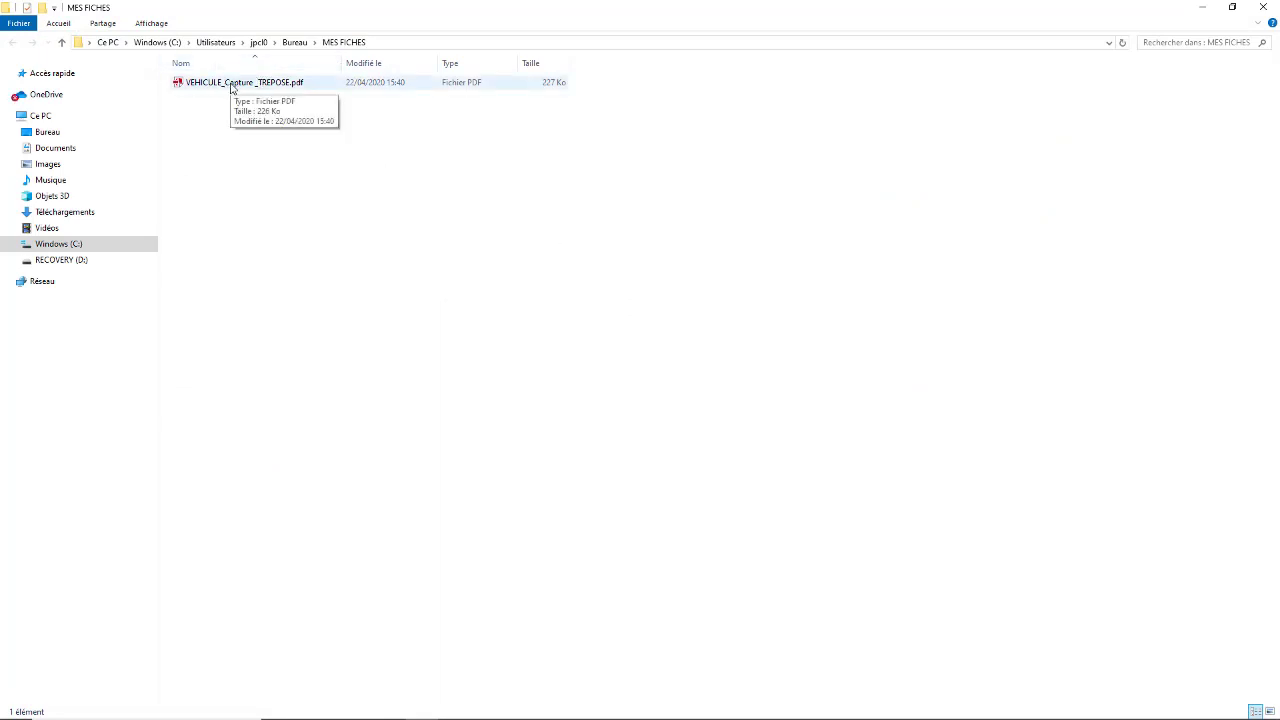
# Step: Open the archived maintenance sheet PDF from the MES FICHES folder
pyautogui.doubleClick(231, 85)
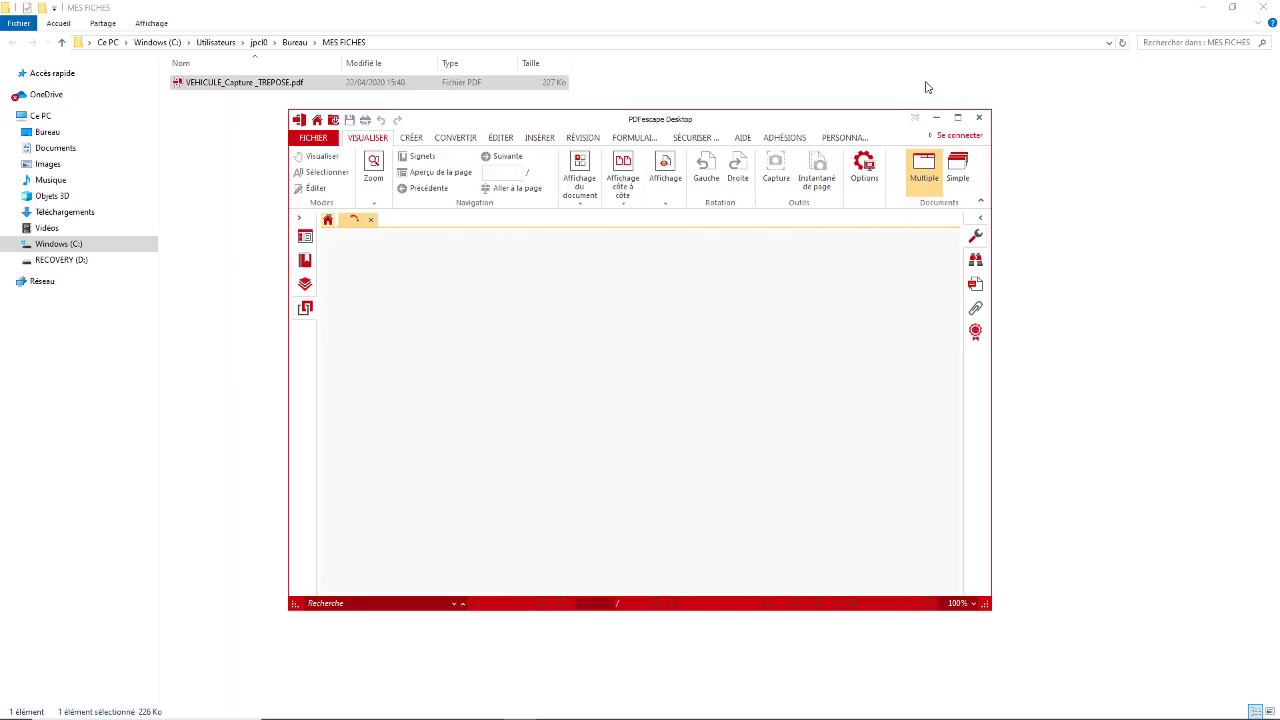
# Step: Maximize PDFescape, scroll through the archived sheet's photos and arrows, then close it
pyautogui.click(960, 123)
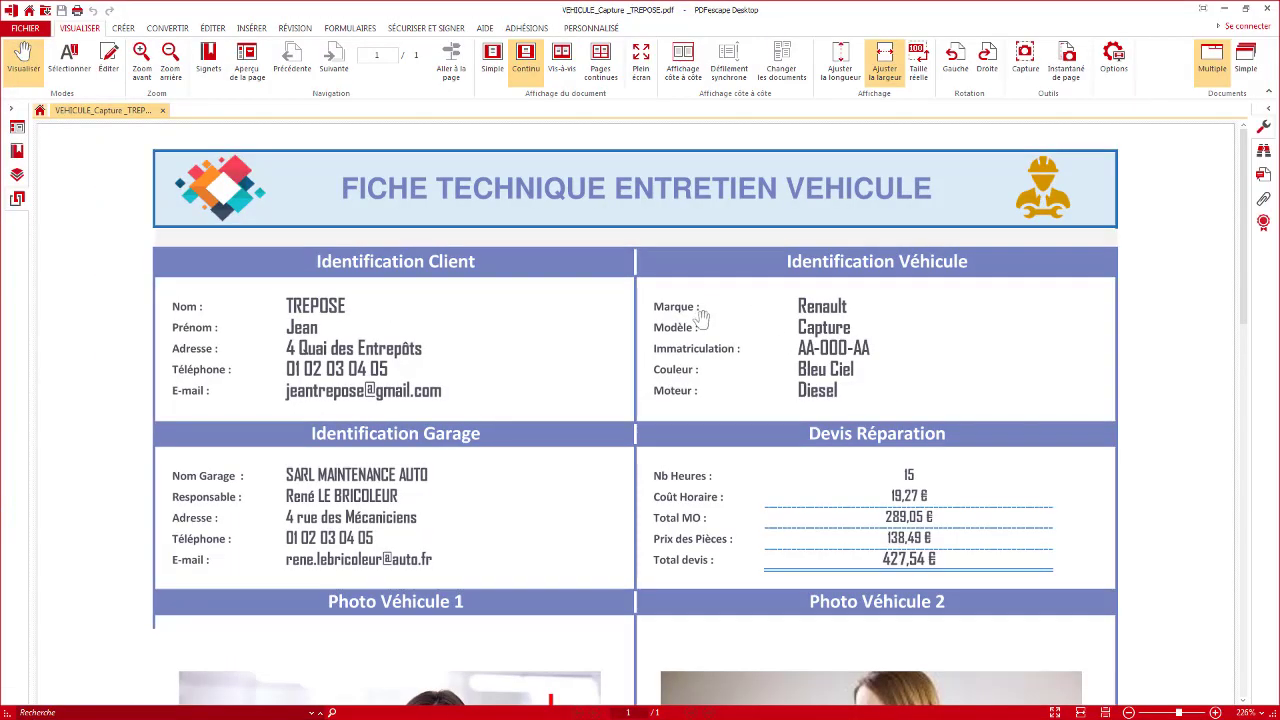
pyautogui.scroll(-2, 702, 318)
pyautogui.scroll(-2, 702, 318)
pyautogui.scroll(-2, 700, 318)
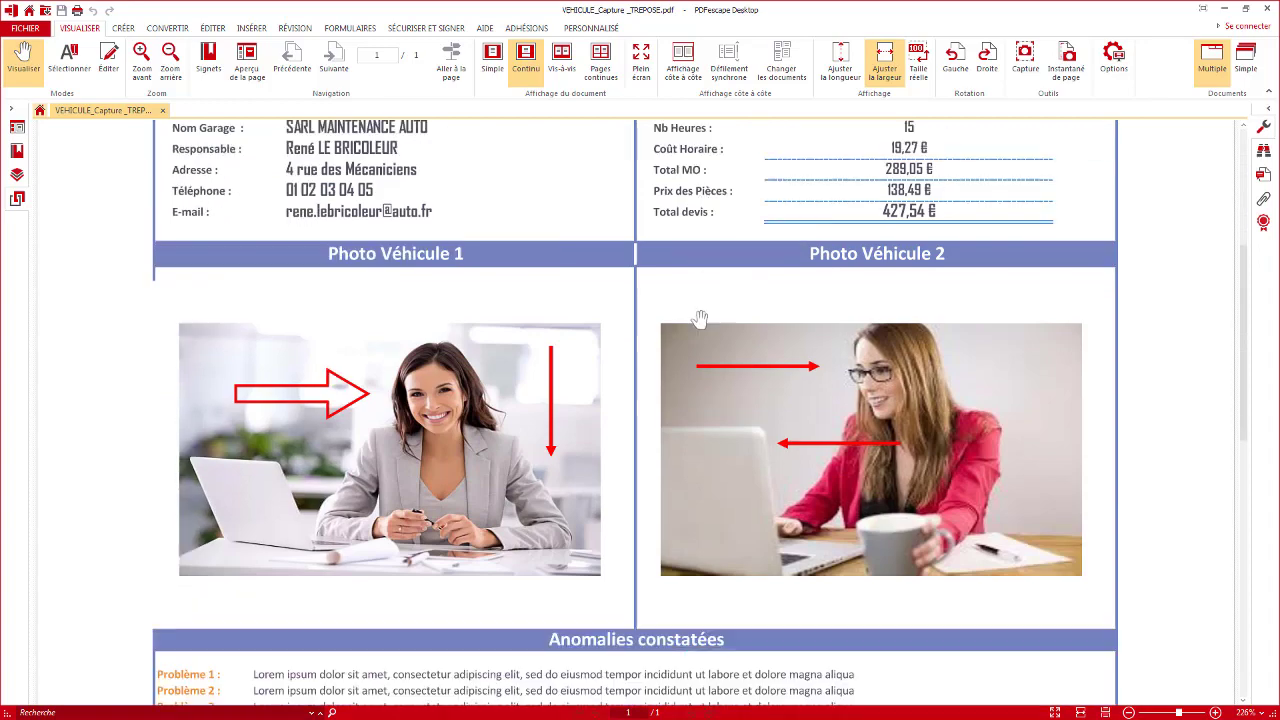
pyautogui.scroll(-1, 700, 318)
pyautogui.scroll(-4, 651, 337)
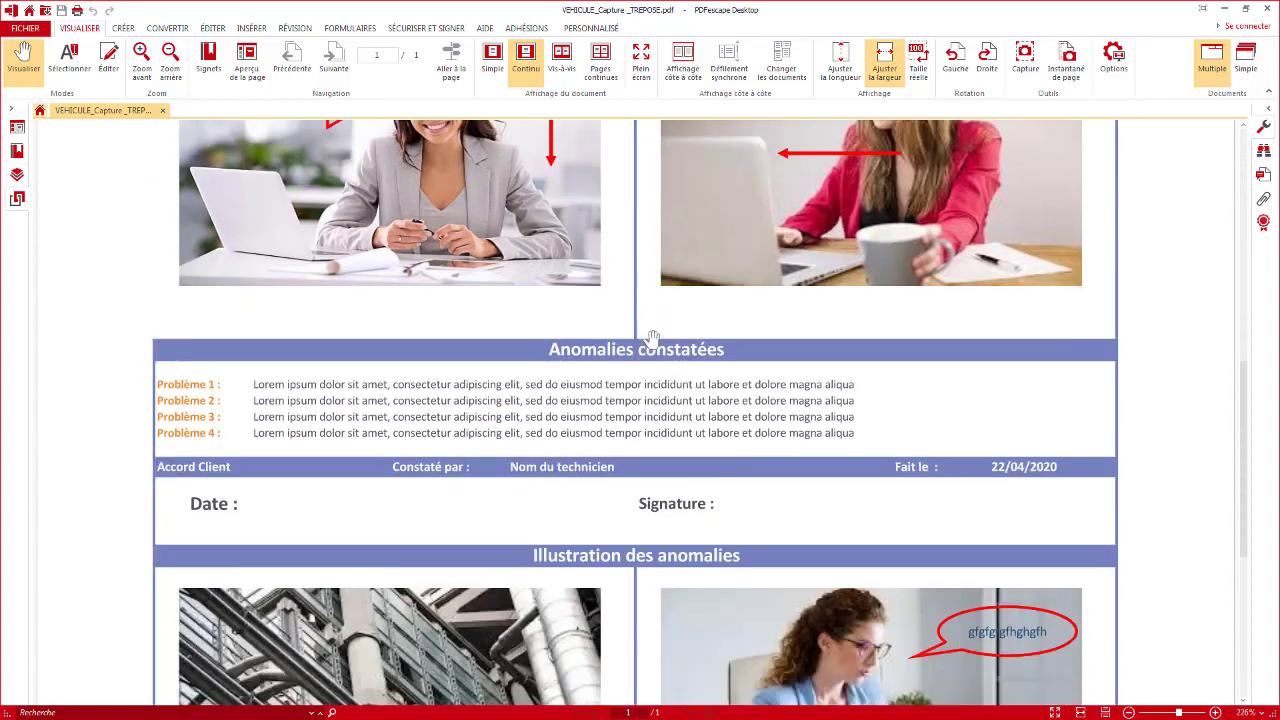
pyautogui.scroll(-2, 651, 337)
pyautogui.scroll(7, 709, 249)
pyautogui.scroll(6, 757, 158)
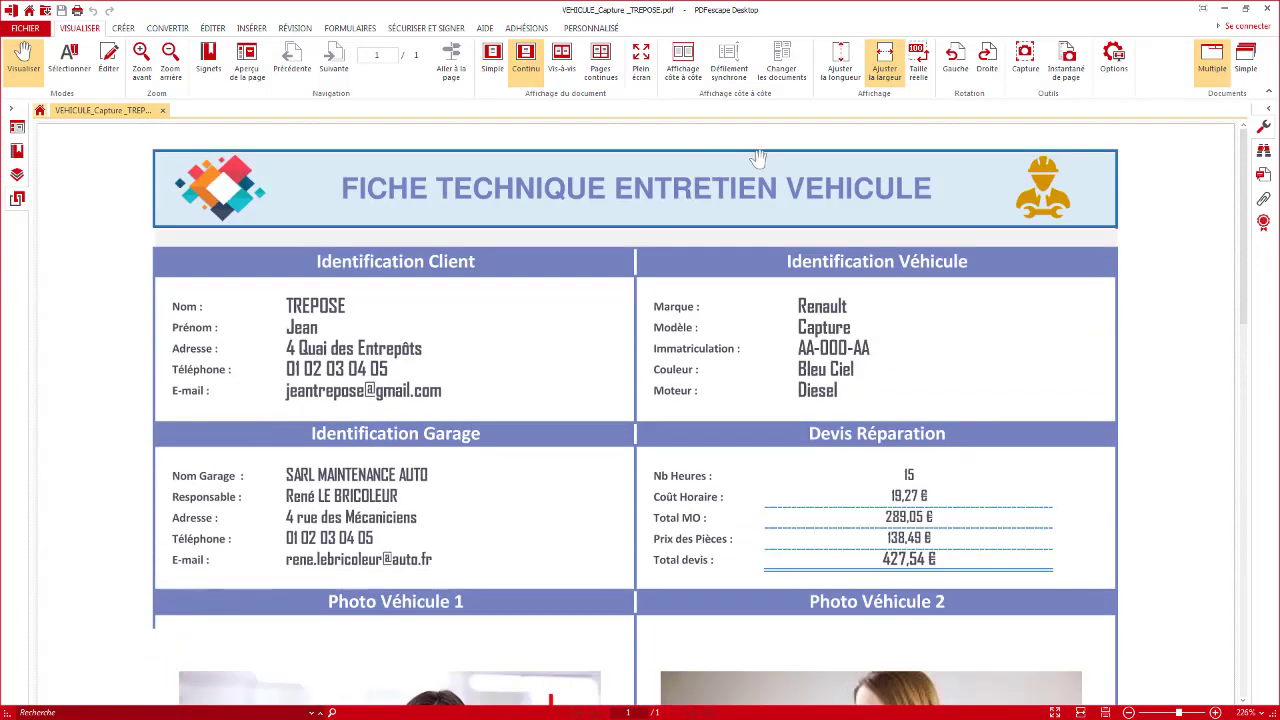
pyautogui.click(1268, 9)
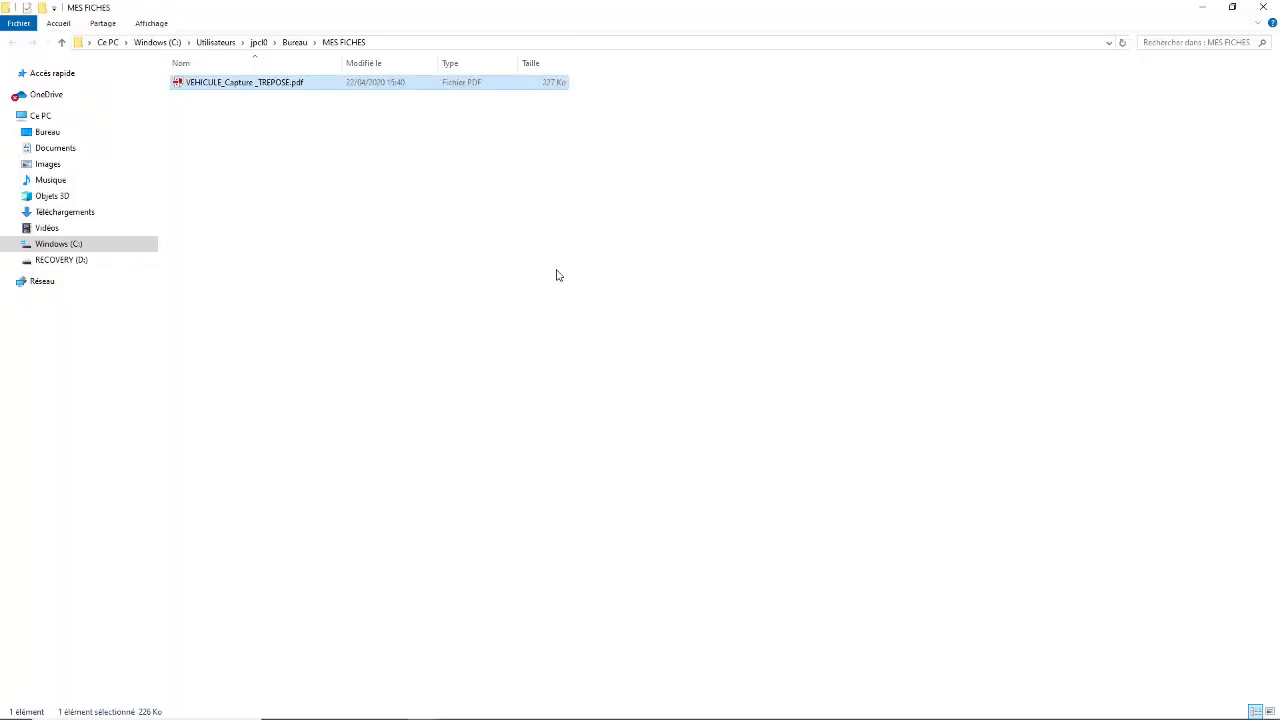
# Step: Close Explorer and open the FICHE INTERVENTION & REPARATION VEHICULE.pdf attachment in Outlook
pyautogui.click(1263, 7)
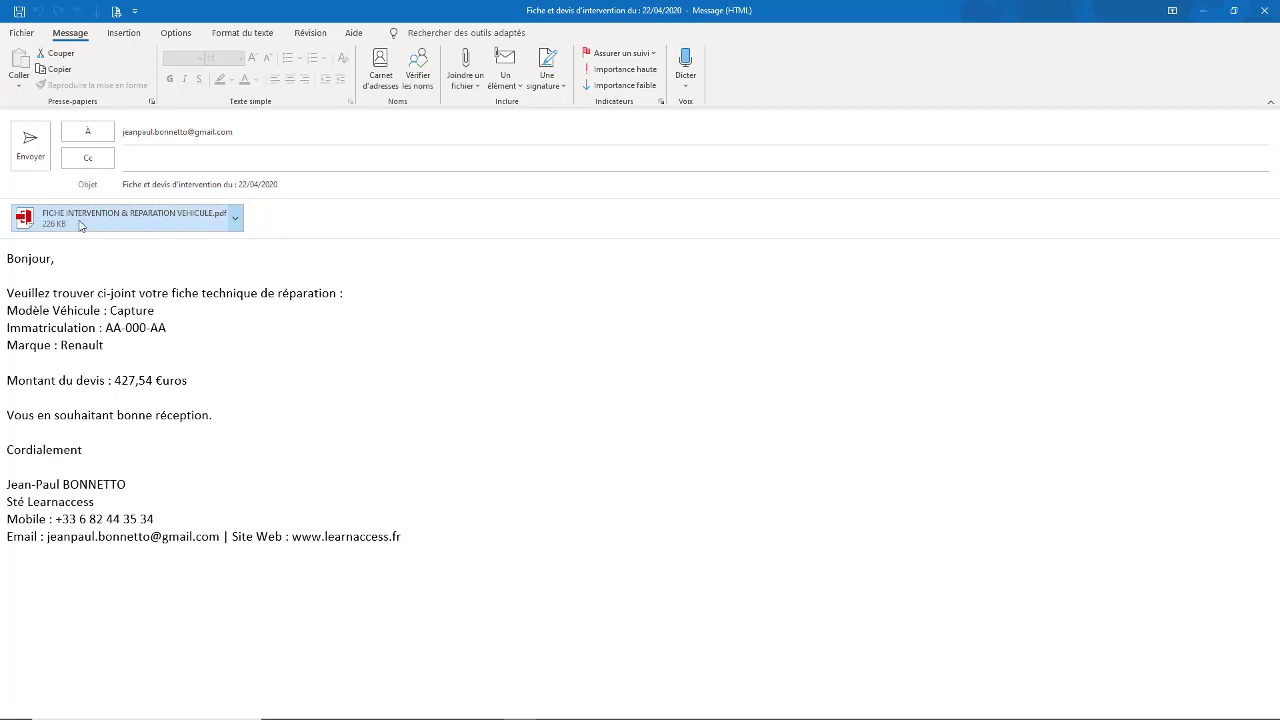
pyautogui.doubleClick(130, 217)
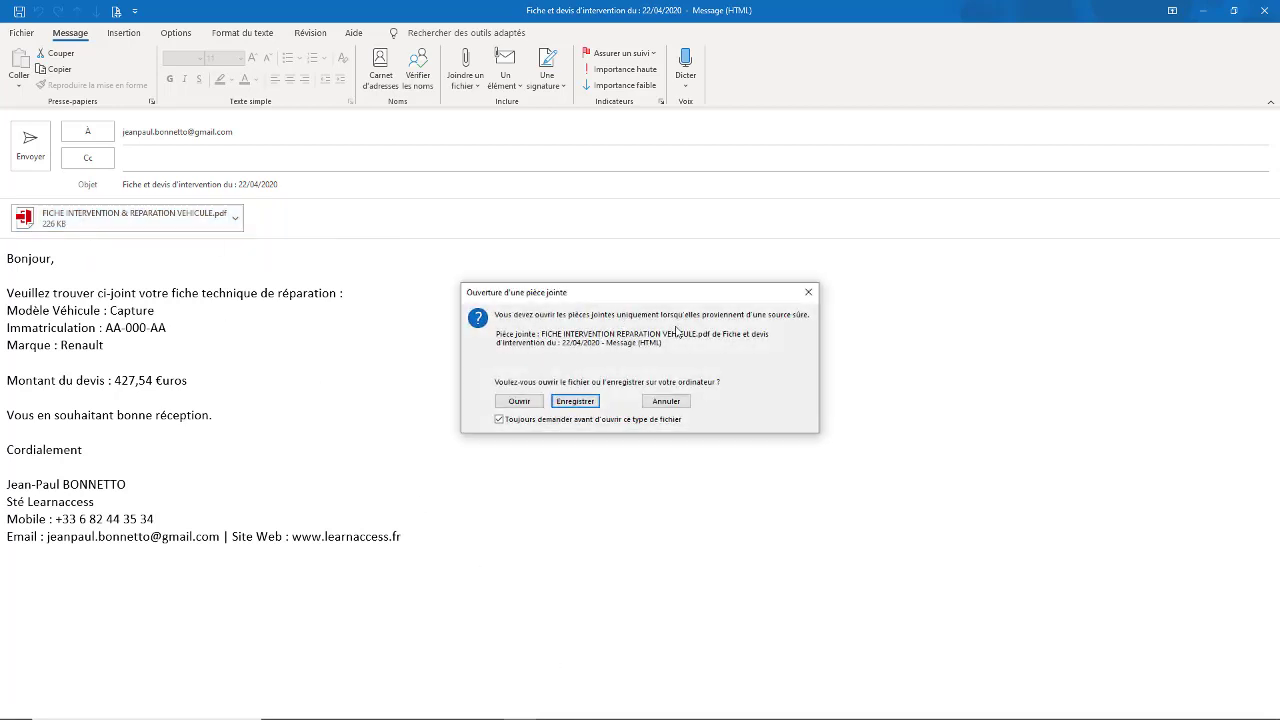
pyautogui.click(528, 400)
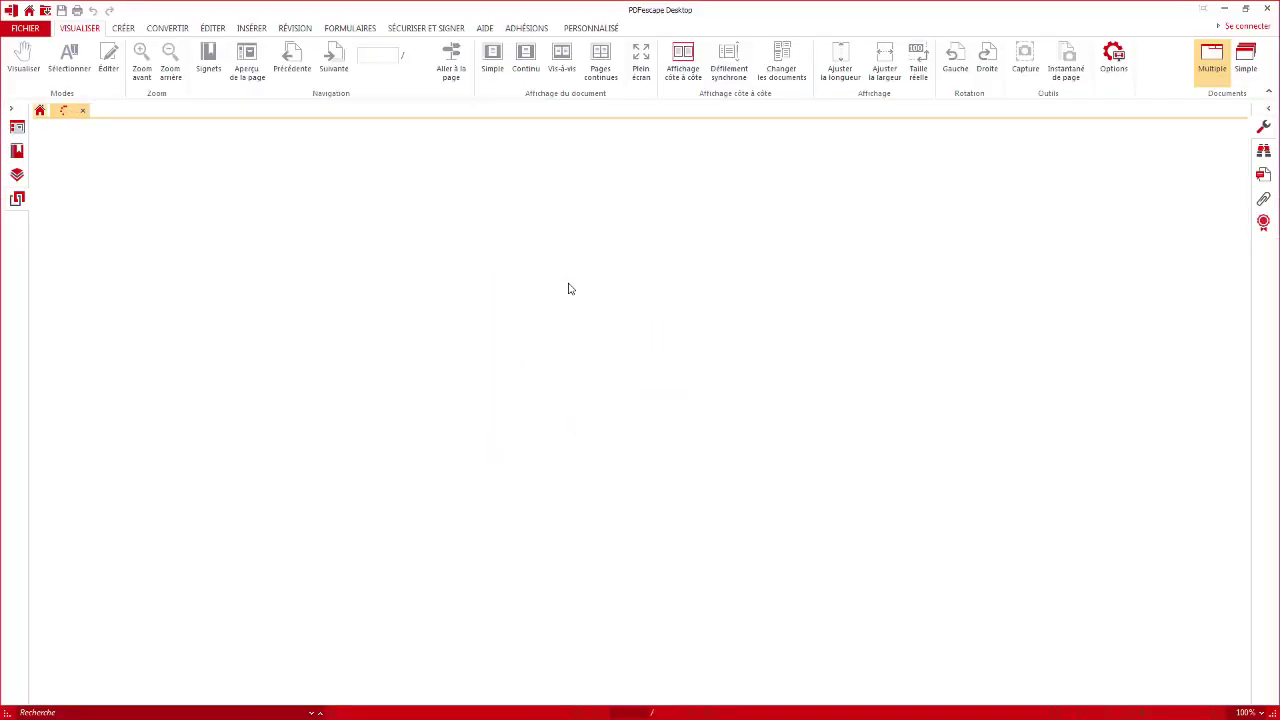
# Step: Scroll through the attached repair-sheet PDF in PDFescape, then close the viewer
pyautogui.scroll(-3, 566, 277)
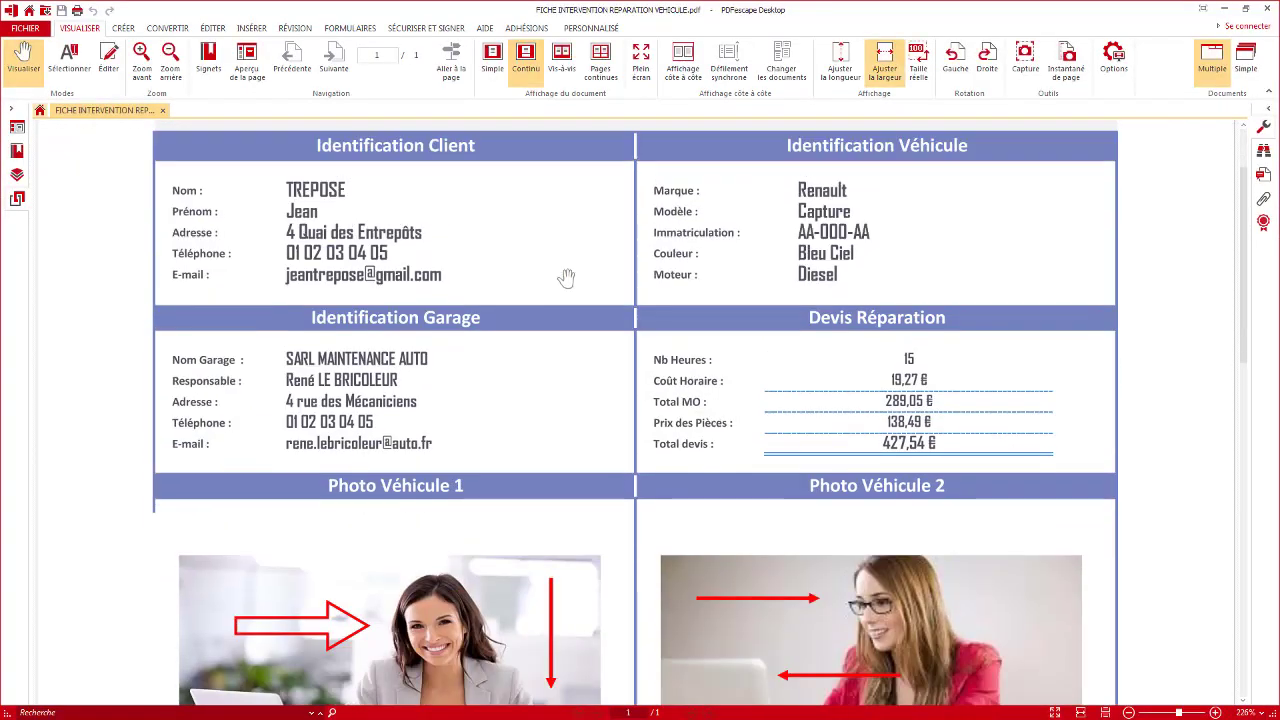
pyautogui.scroll(-3, 566, 277)
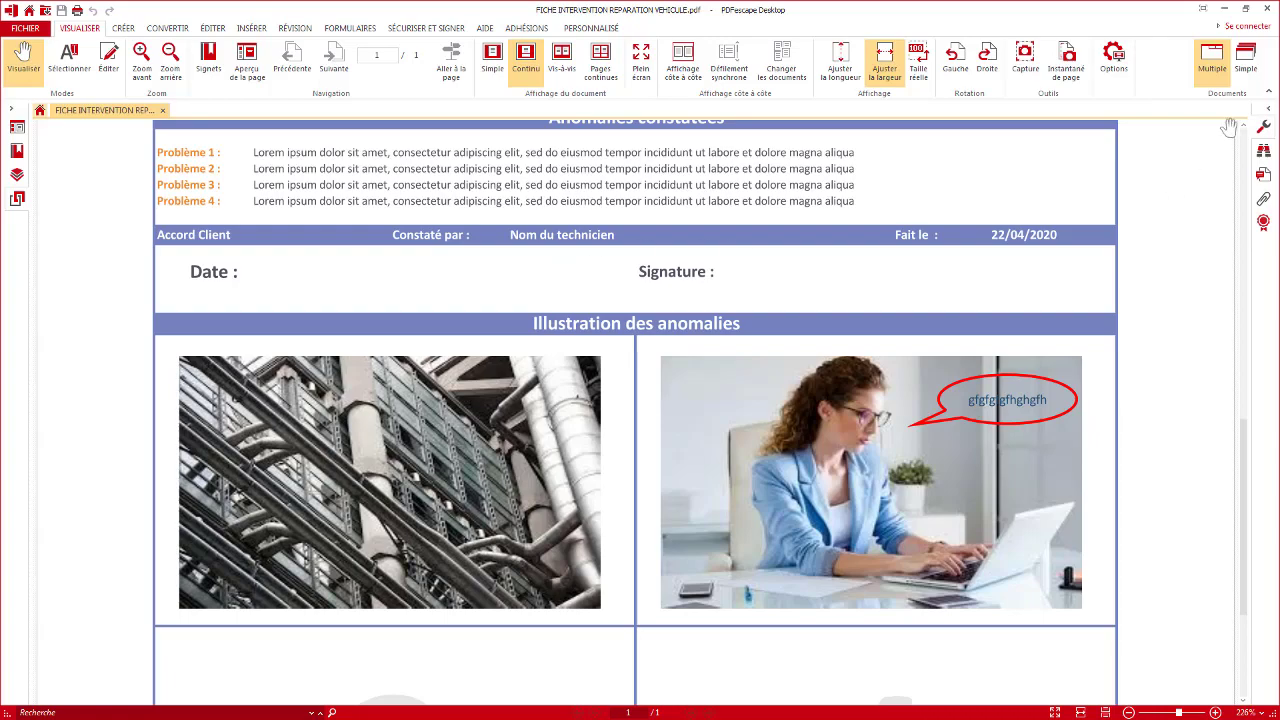
pyautogui.click(1266, 10)
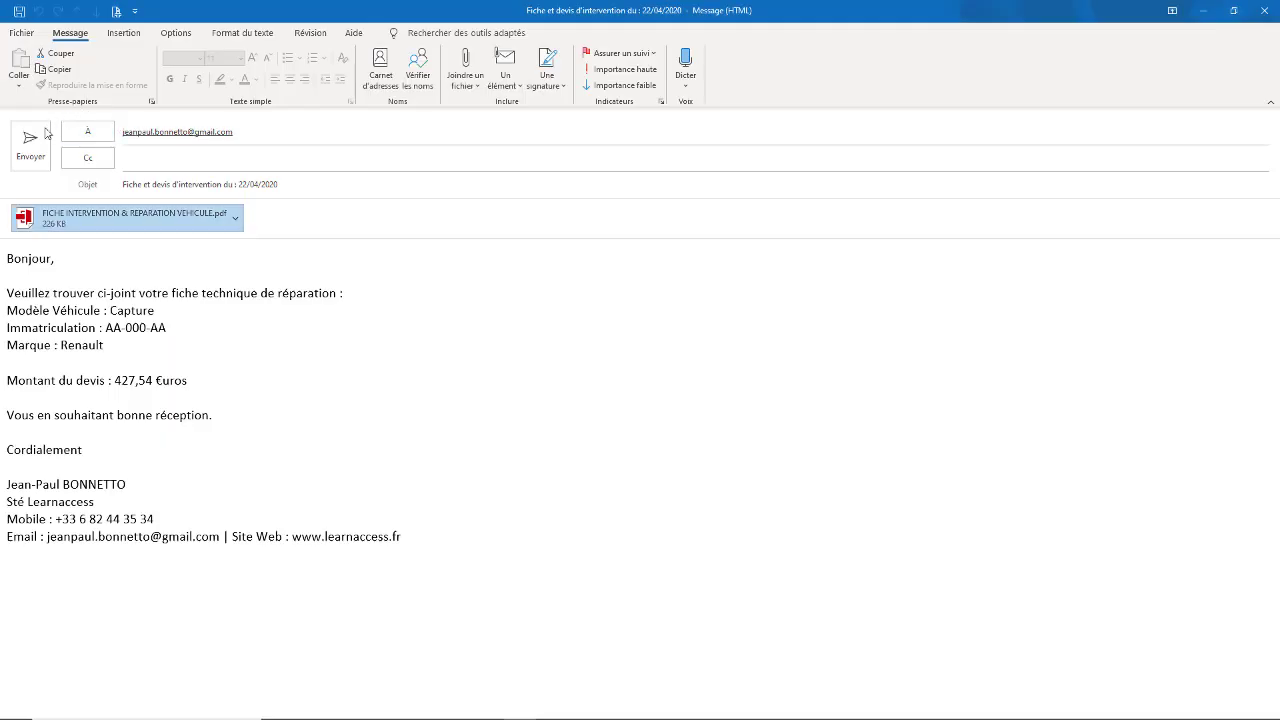
# Step: Close the intervention e-mail without saving, answering Non to the prompt
pyautogui.click(64, 260)
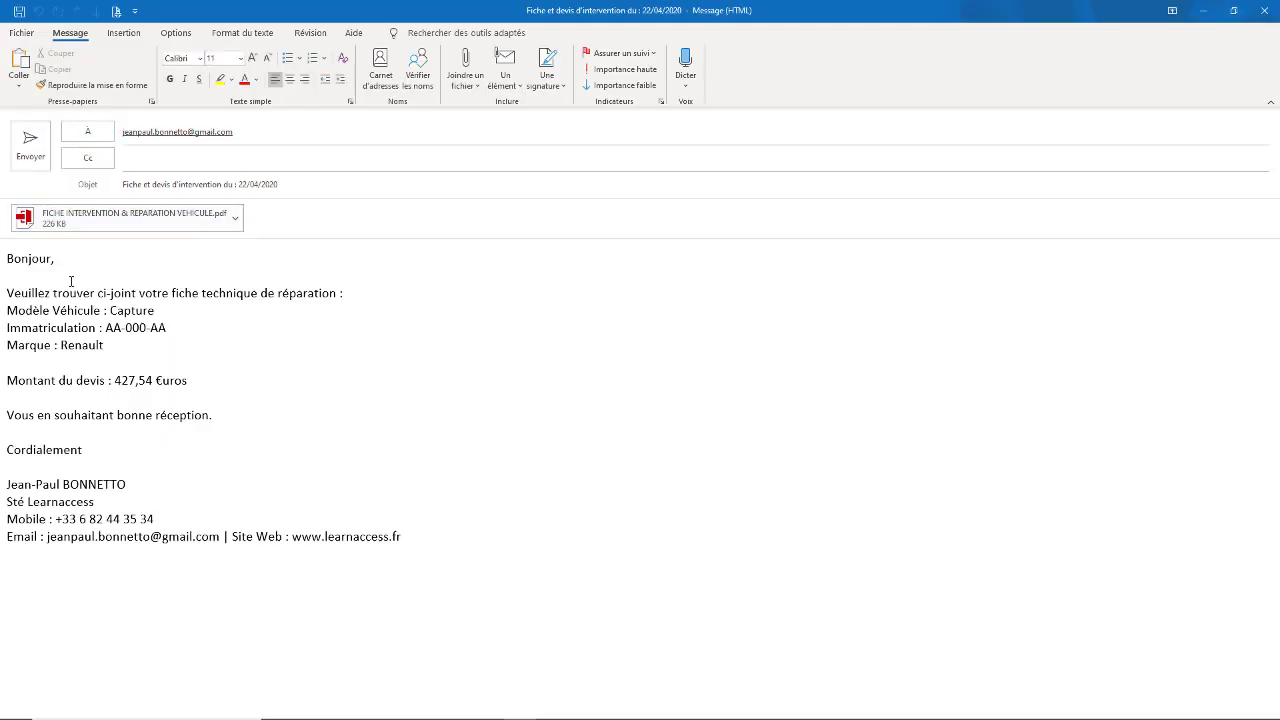
pyautogui.click(1266, 14)
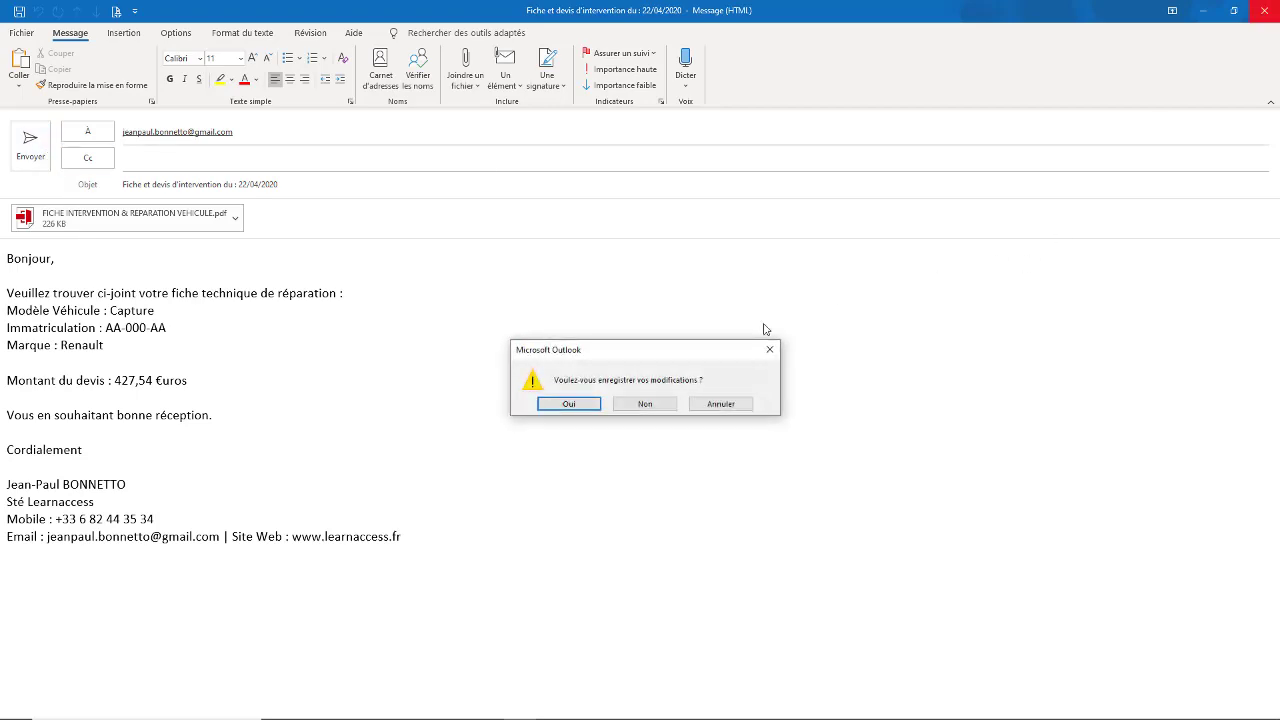
pyautogui.click(644, 406)
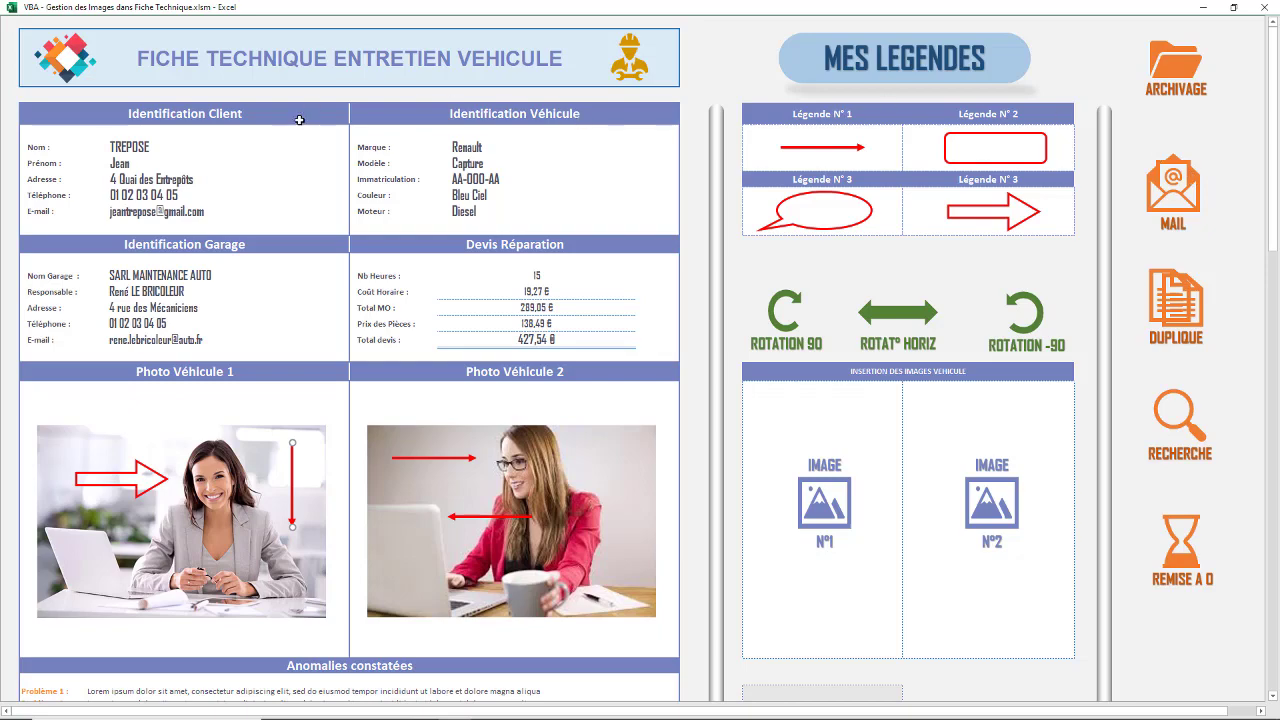
# Step: Restore the ribbon, formula bar and headers with AFFICHE ECRAN on MENU PRINCIPAL
pyautogui.scroll(-5, 299, 119)
pyautogui.scroll(5, 299, 119)
pyautogui.moveTo(200, 718)
pyautogui.click(64, 56)
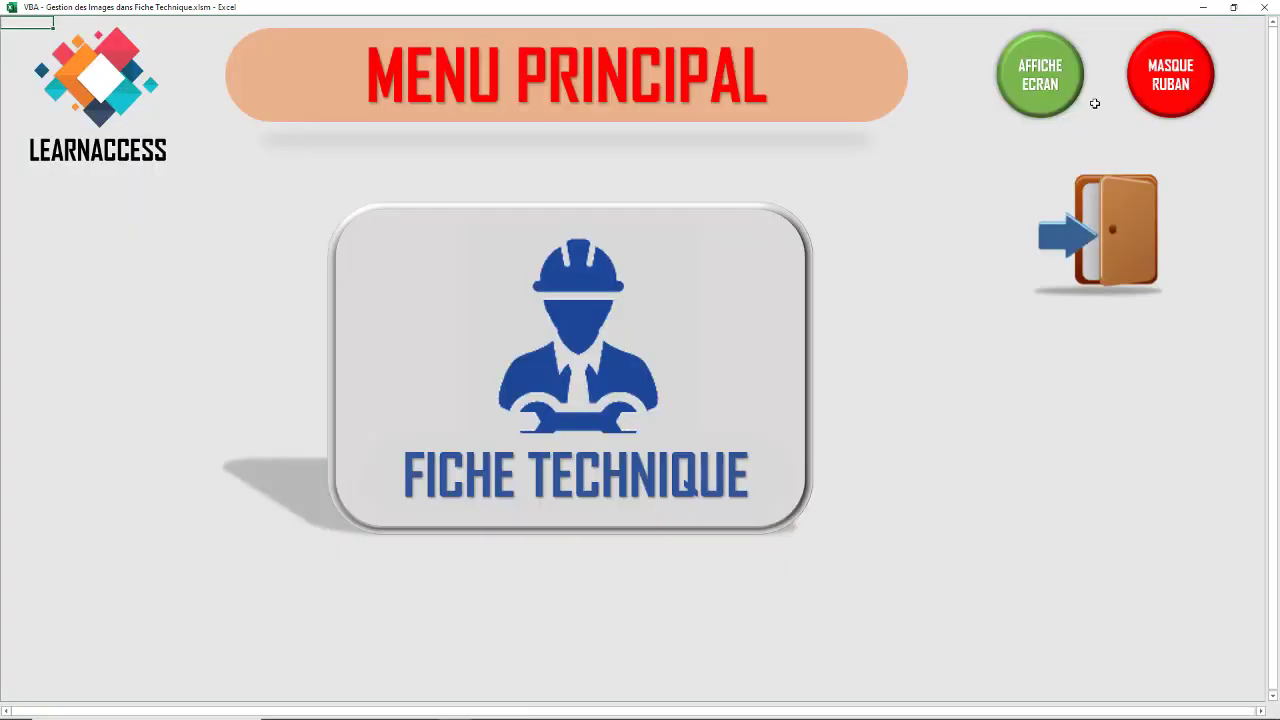
pyautogui.click(1048, 80)
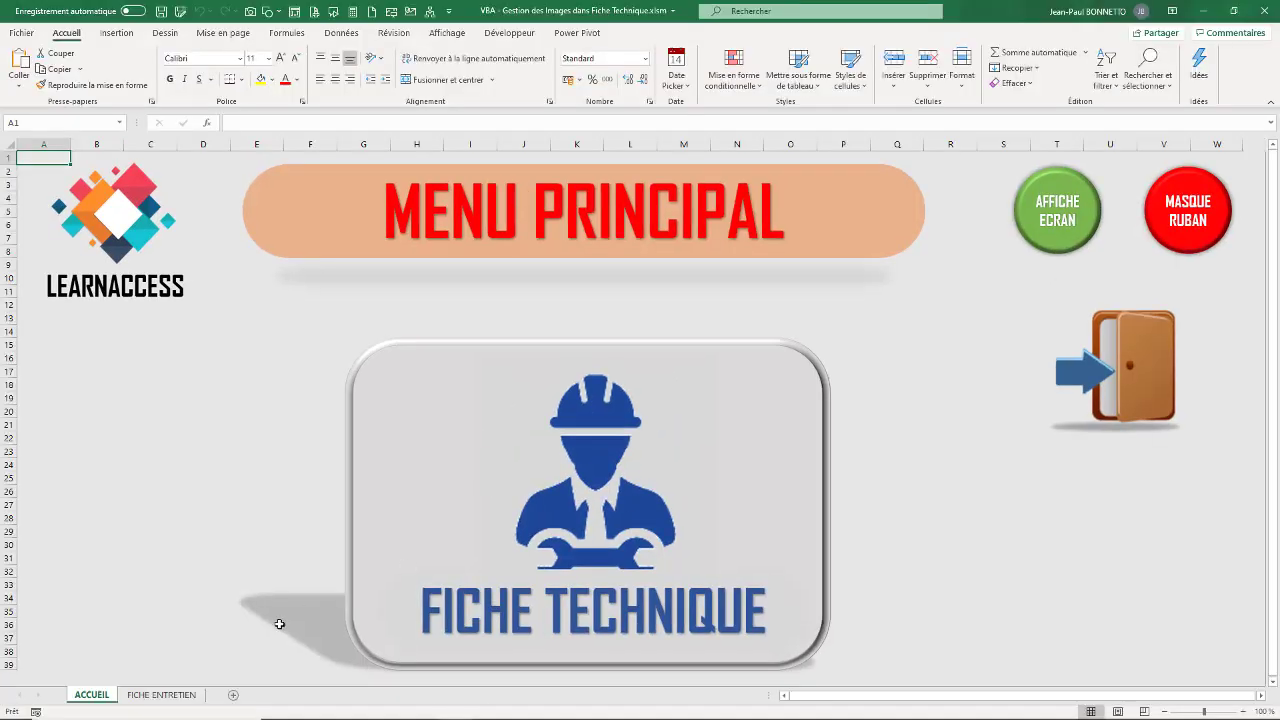
# Step: Go to the FICHE ENTRETIEN sheet and review its annotated photos
pyautogui.click(162, 695)
pyautogui.click(92, 695)
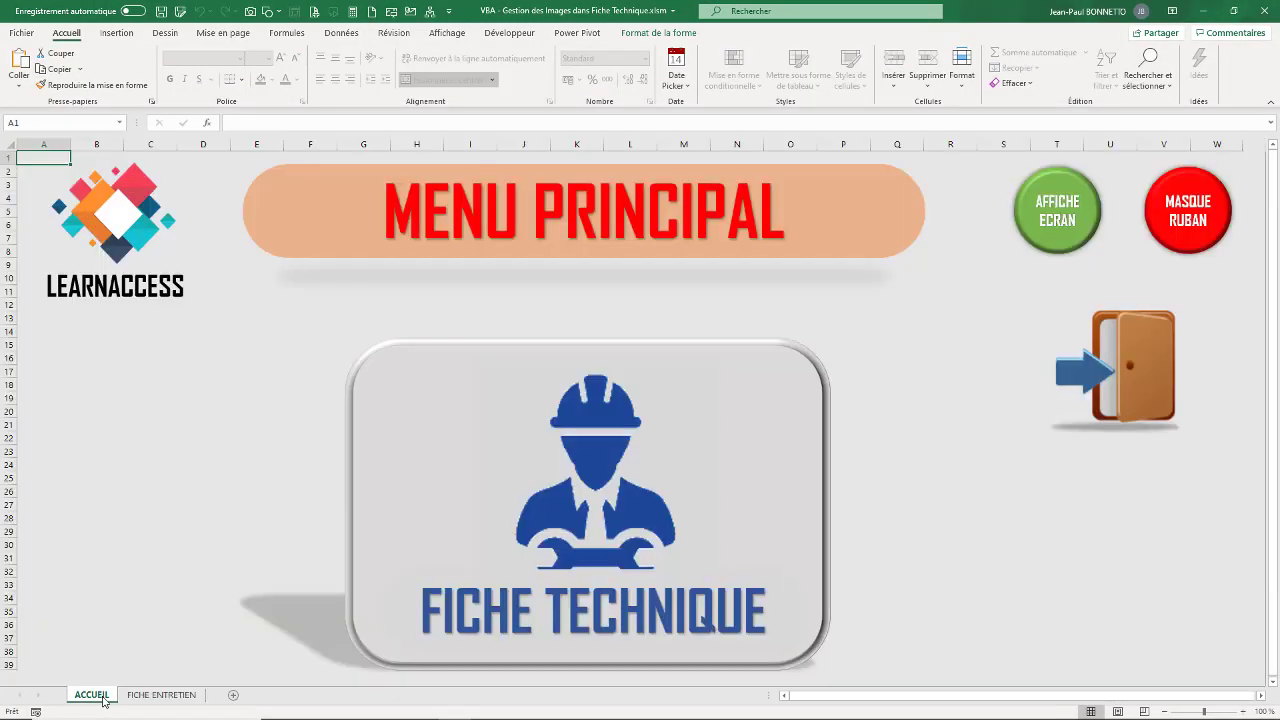
pyautogui.click(164, 695)
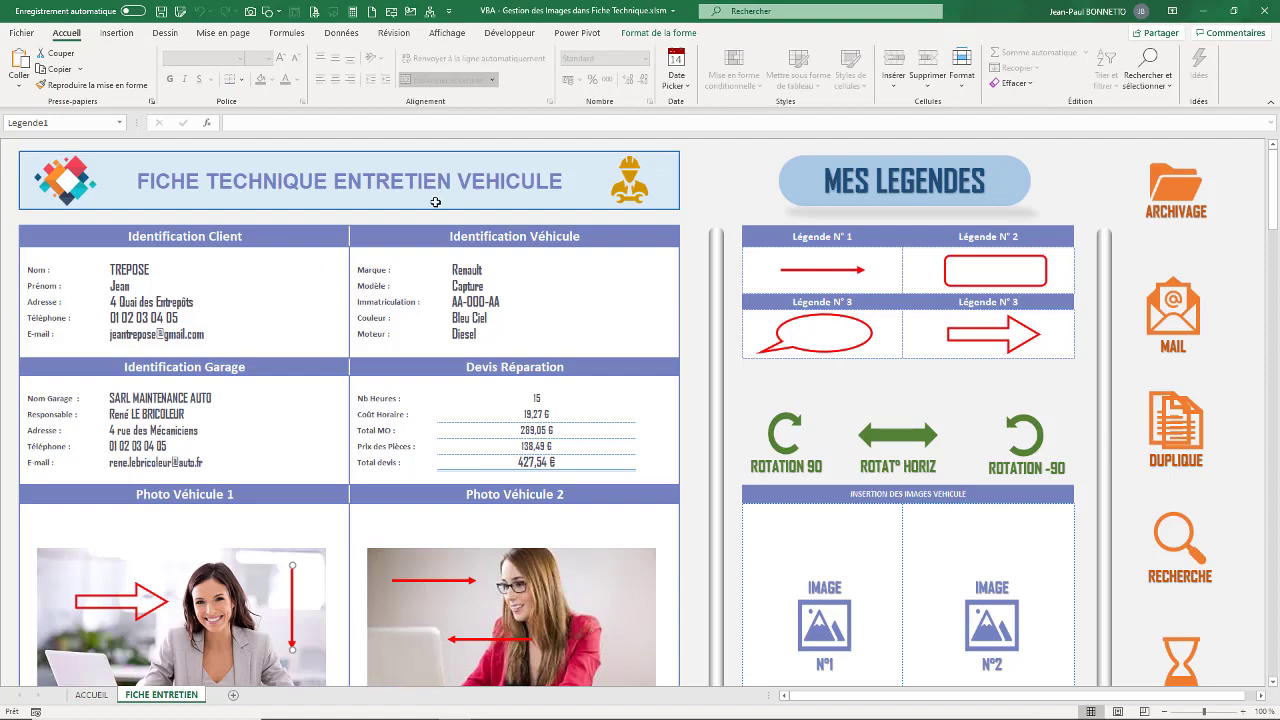
pyautogui.scroll(-5, 292, 356)
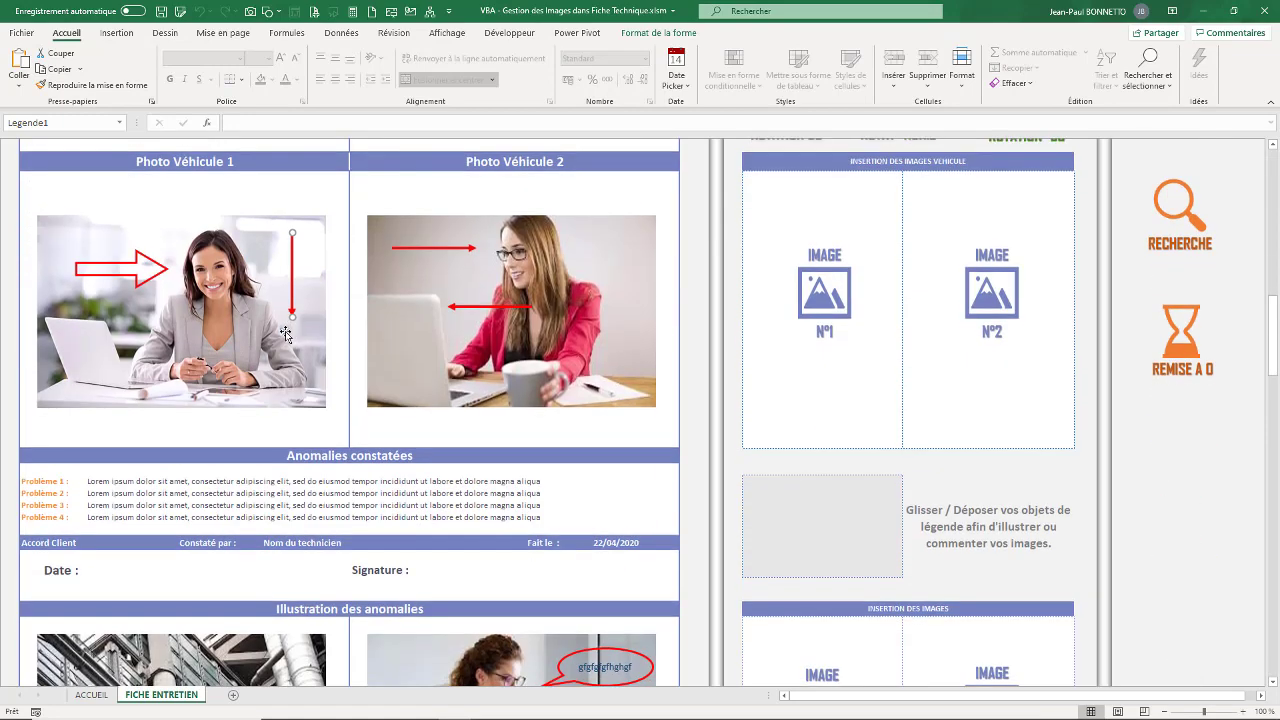
pyautogui.scroll(5, 345, 410)
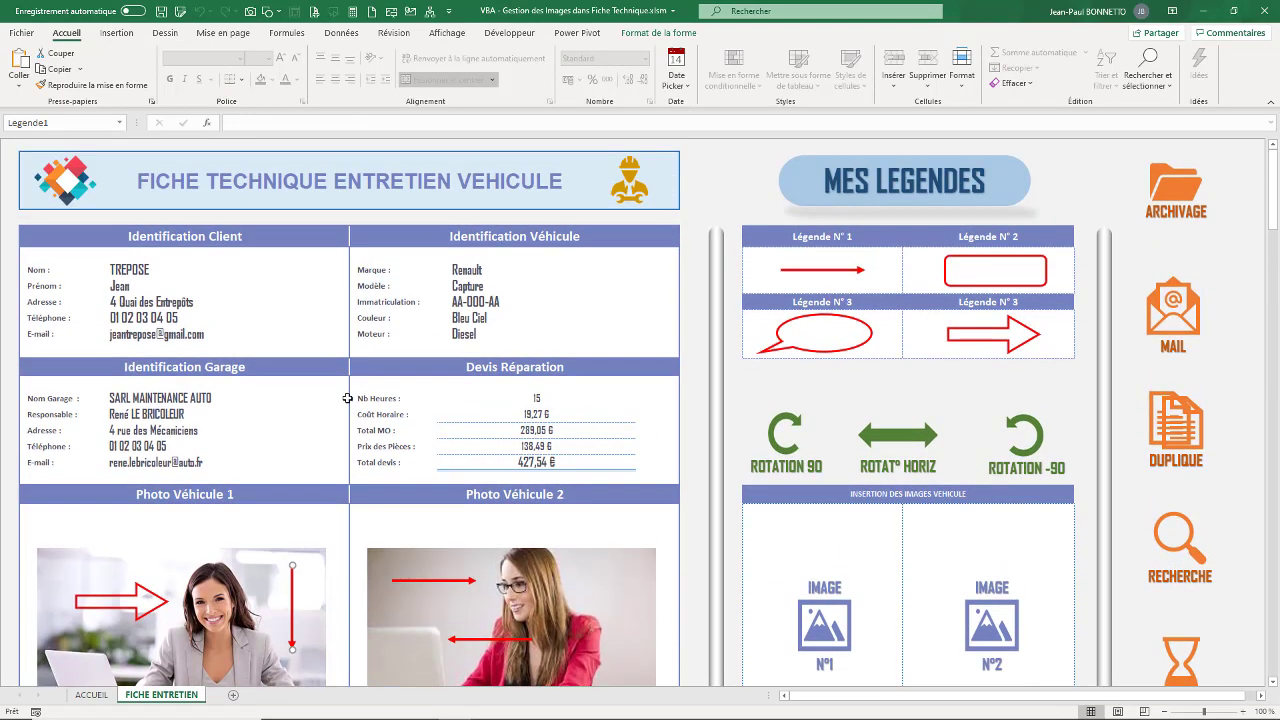
# Step: Duplicate the intervention sheet into a new sheet for the client
pyautogui.click(1181, 436)
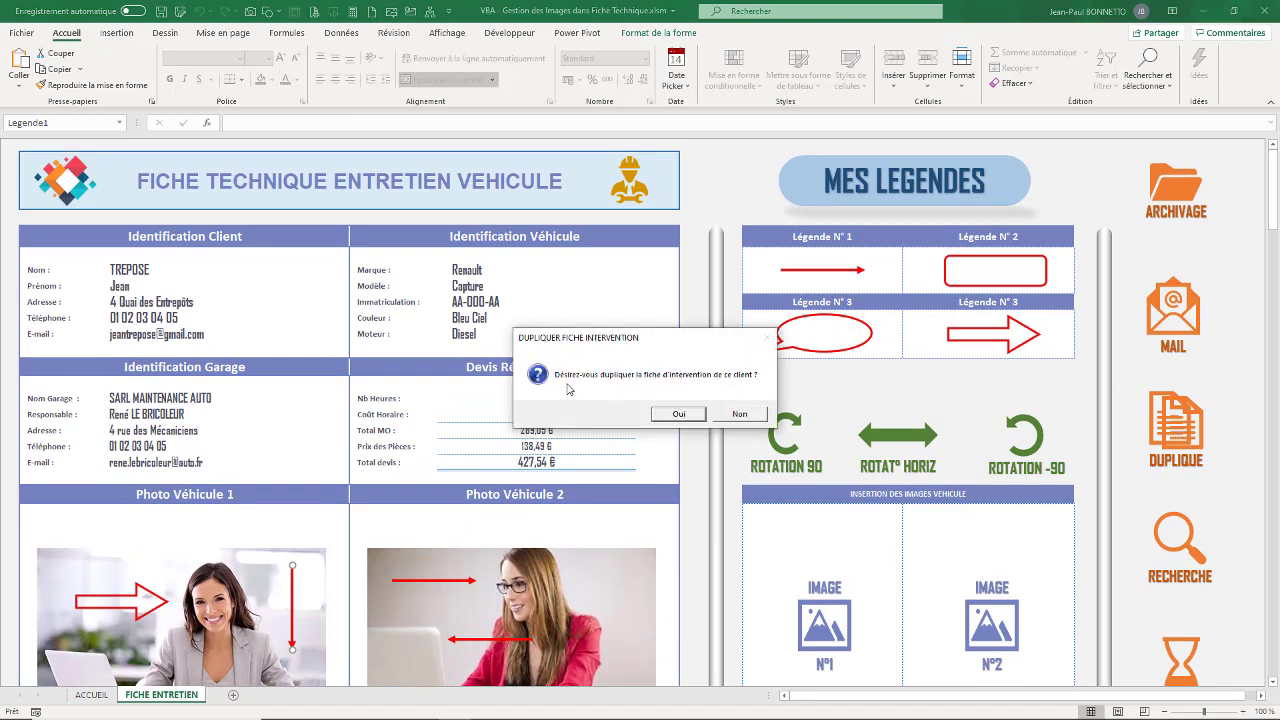
pyautogui.click(679, 414)
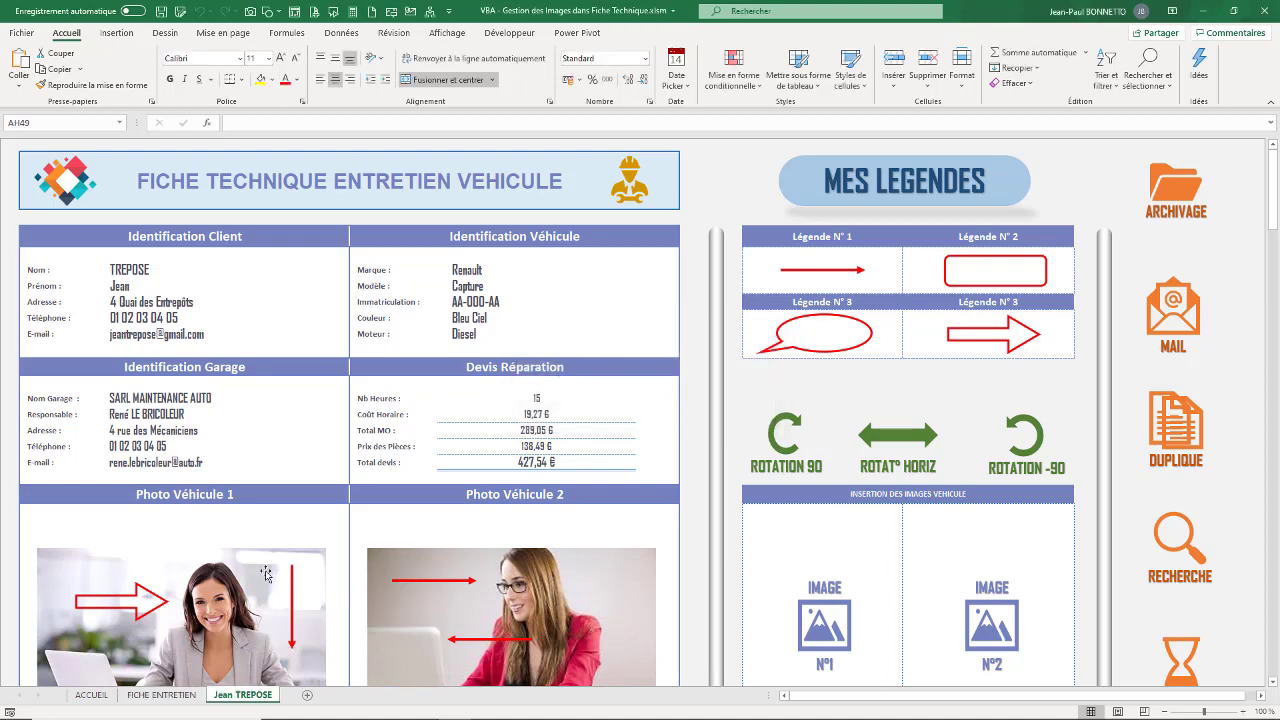
pyautogui.click(161, 695)
pyautogui.click(248, 695)
# Step: Add a copy of the red speech-bubble legend into the grey drop box
pyautogui.scroll(-5, 285, 560)
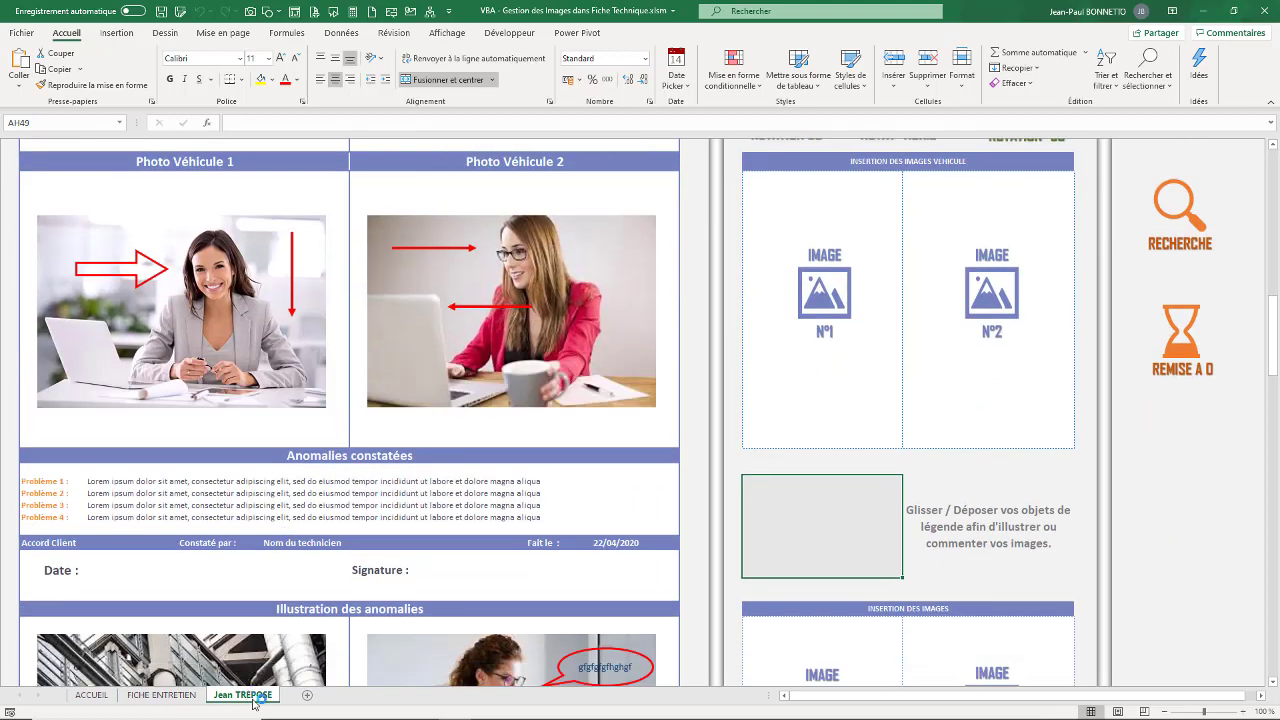
pyautogui.scroll(-3, 283, 662)
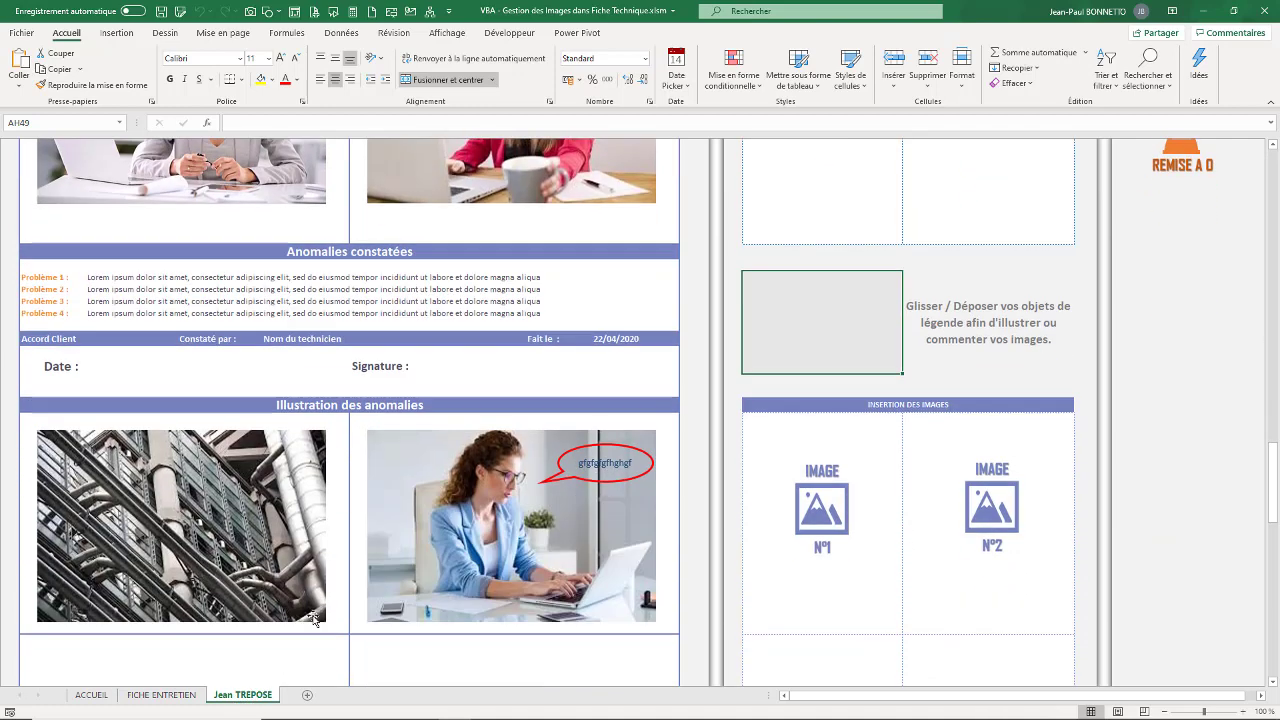
pyautogui.click(600, 465)
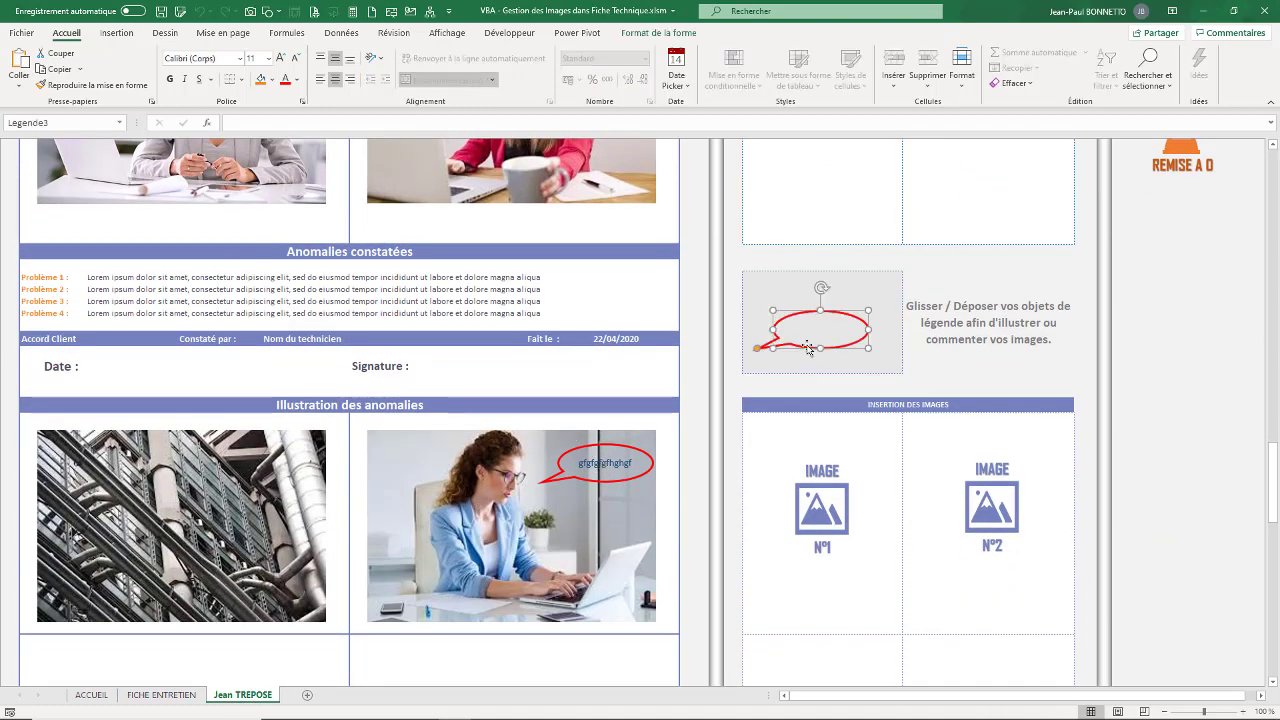
# Step: Move the red callout onto the pipes photo and load Business Man.jpg into anomaly image 3
pyautogui.moveTo(808, 347); pyautogui.dragTo(218, 526)
pyautogui.scroll(-3, 231, 517)
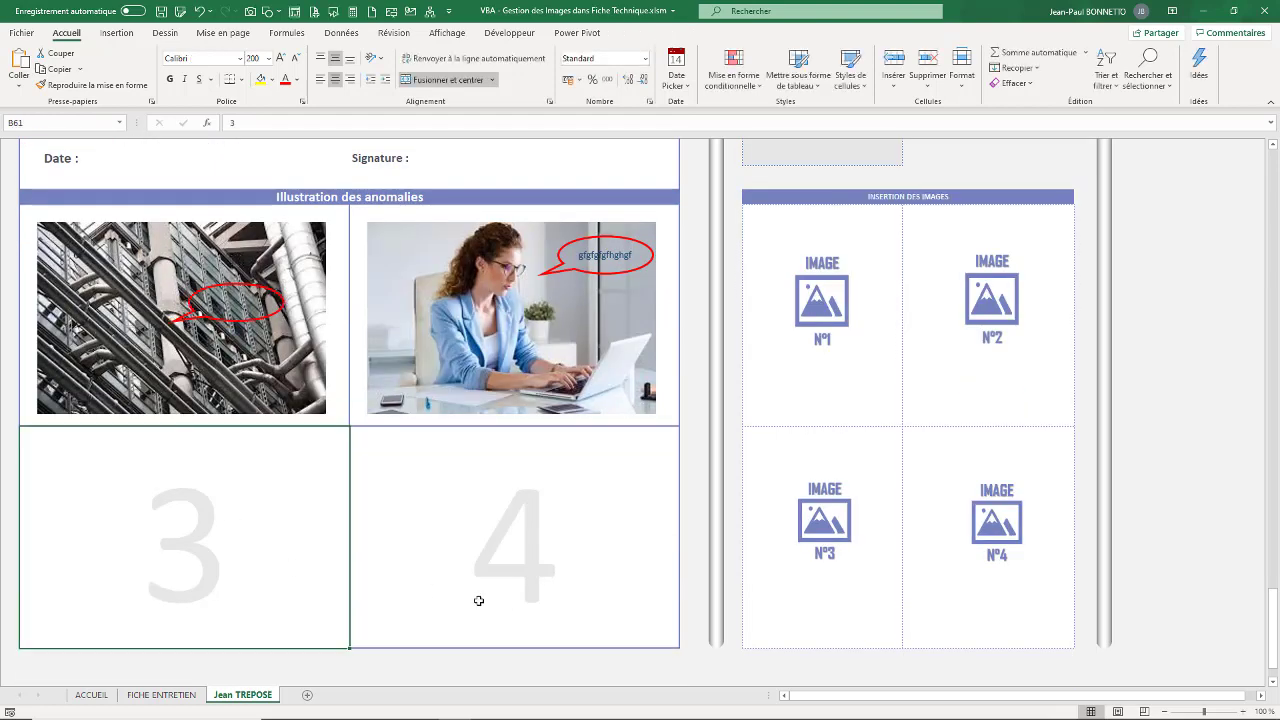
pyautogui.click(850, 522)
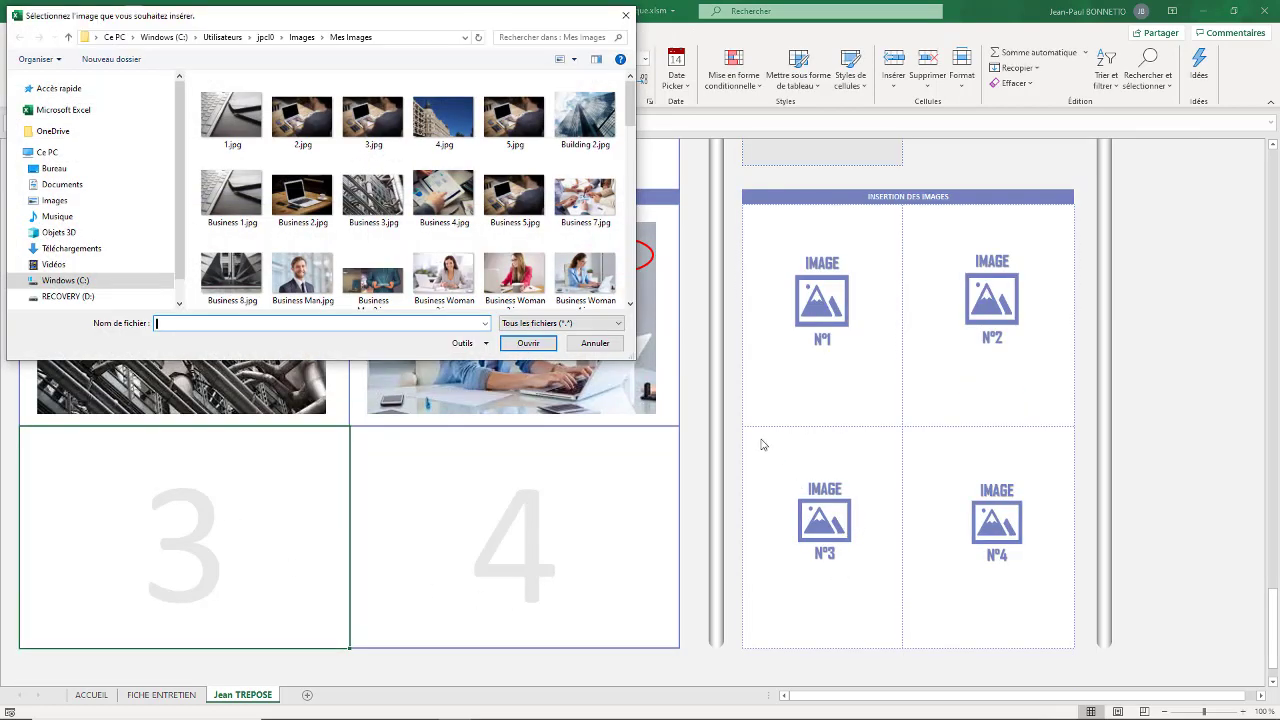
pyautogui.click(302, 272)
pyautogui.click(528, 343)
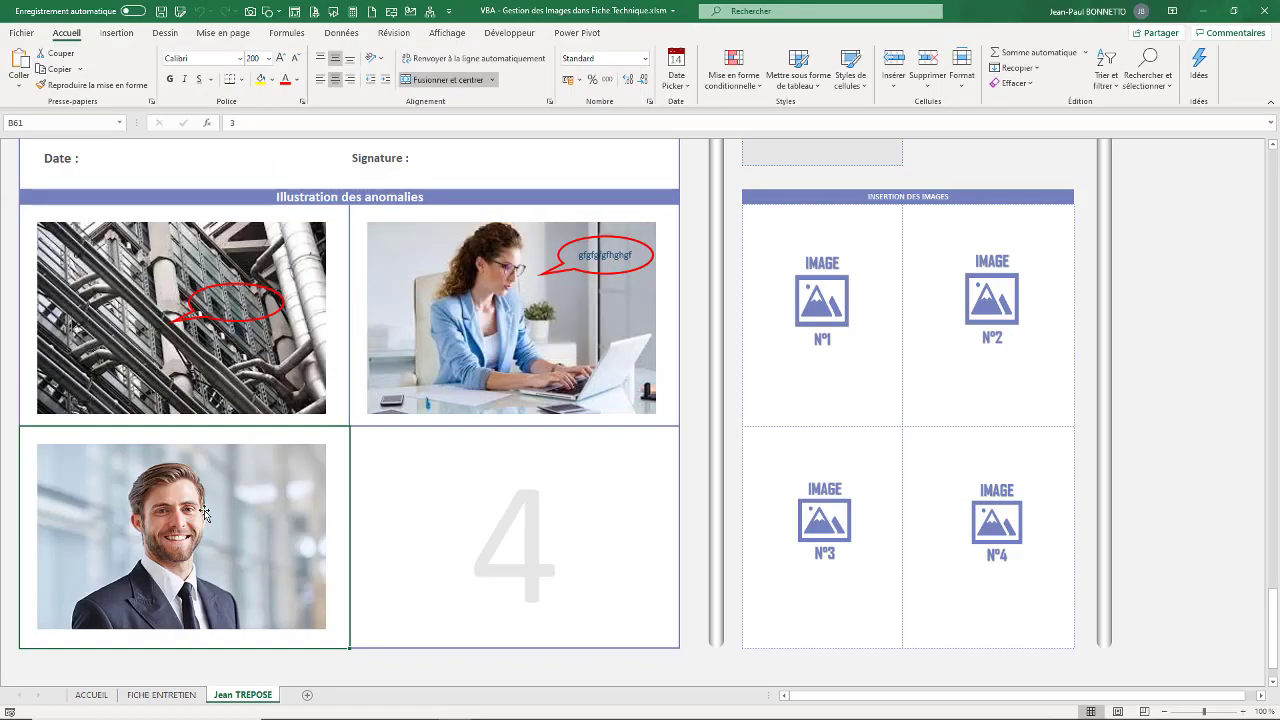
pyautogui.scroll(10, 203, 513)
pyautogui.scroll(-5, 483, 223)
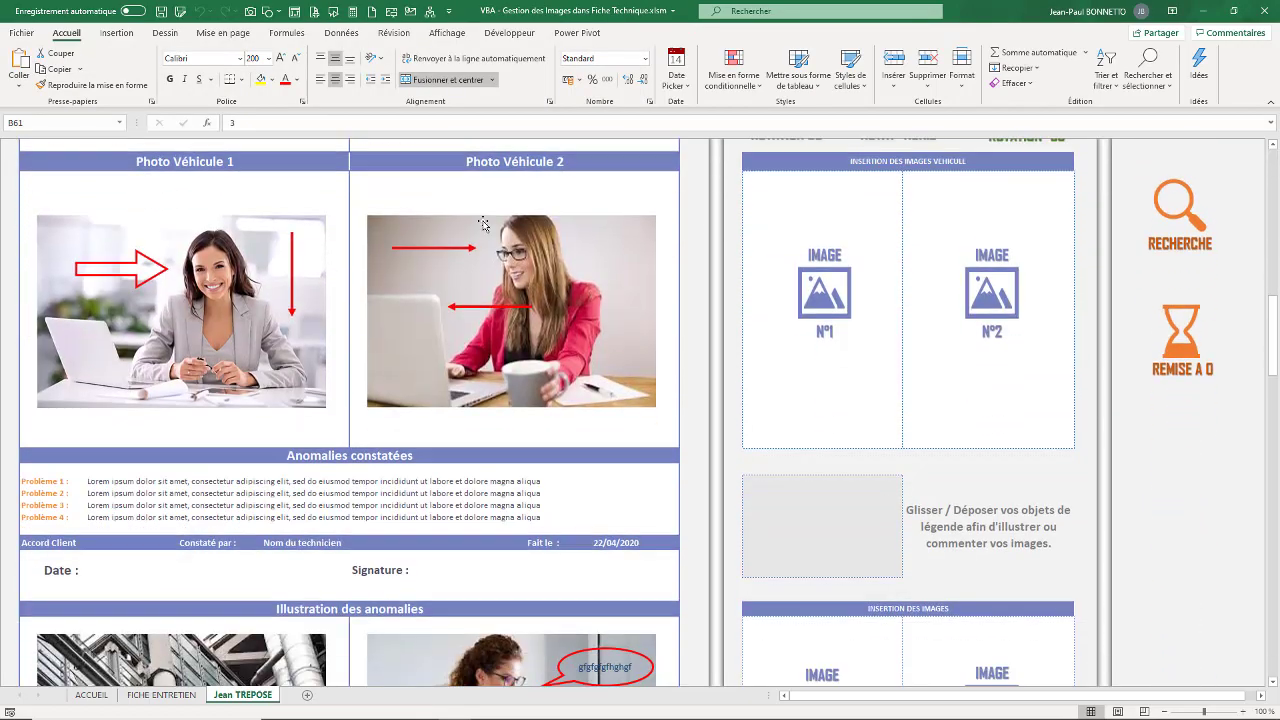
pyautogui.scroll(5, 483, 223)
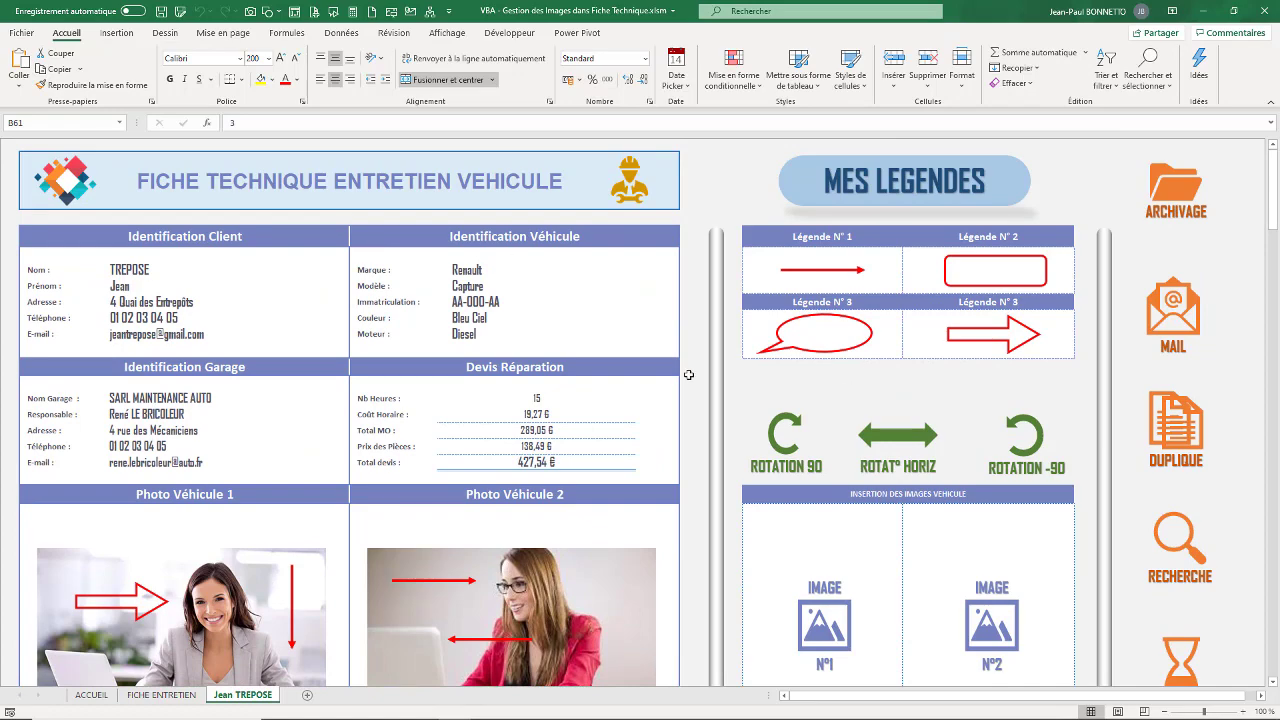
# Step: Set Nb Heures to 20 so the quote totals 523,89 €, then go to FICHE ENTRETIEN
pyautogui.click(542, 398)
pyautogui.write('20')
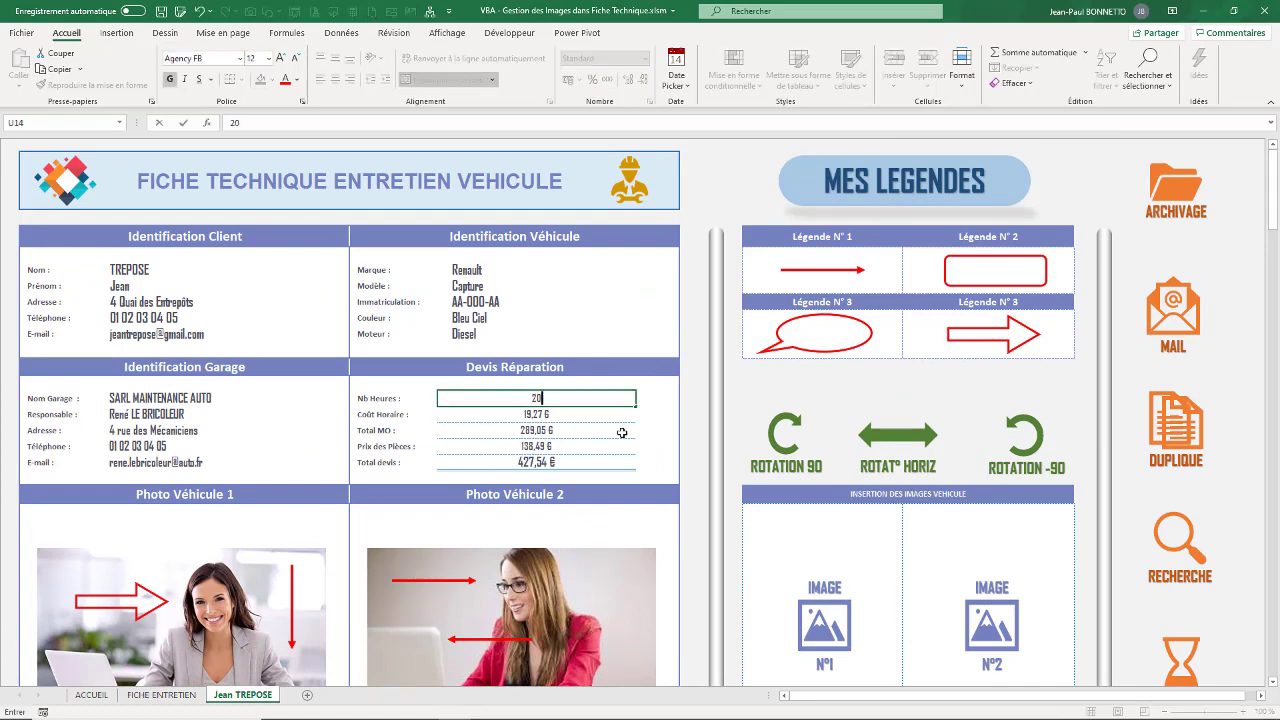
pyautogui.press('Return')
pyautogui.scroll(-10, 619, 424)
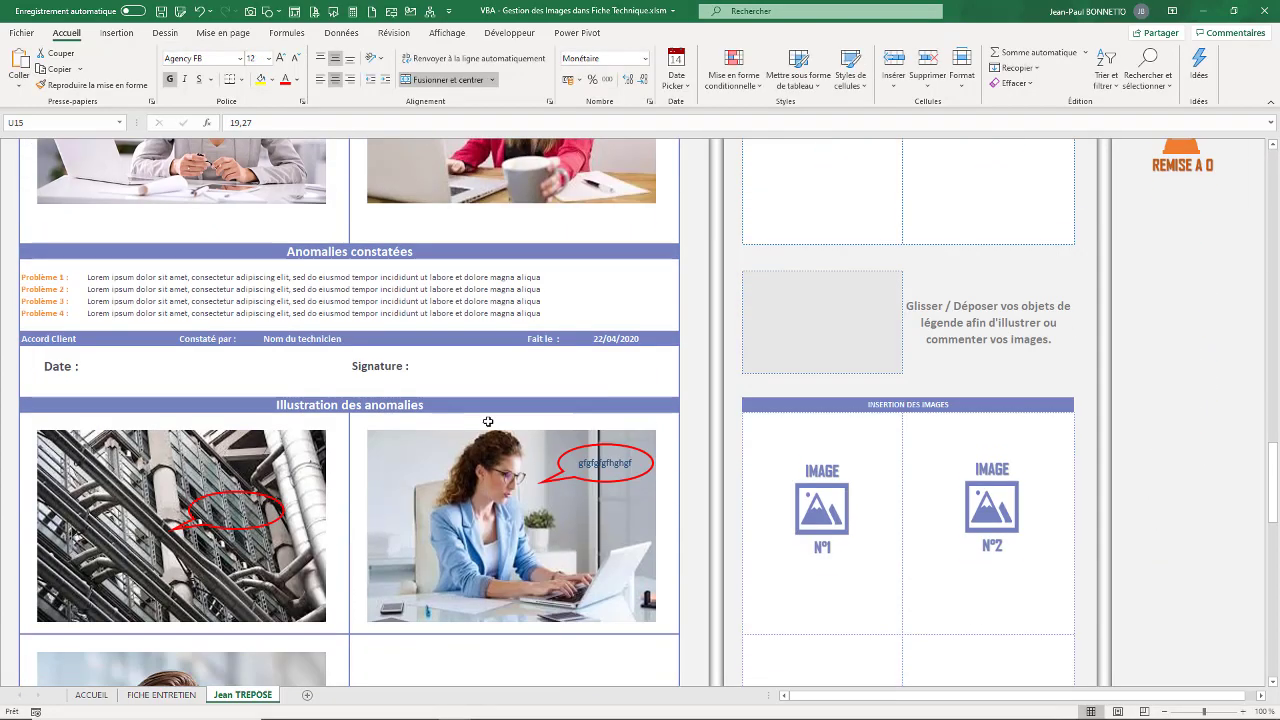
pyautogui.moveTo(1273, 242); pyautogui.dragTo(1277, 115)
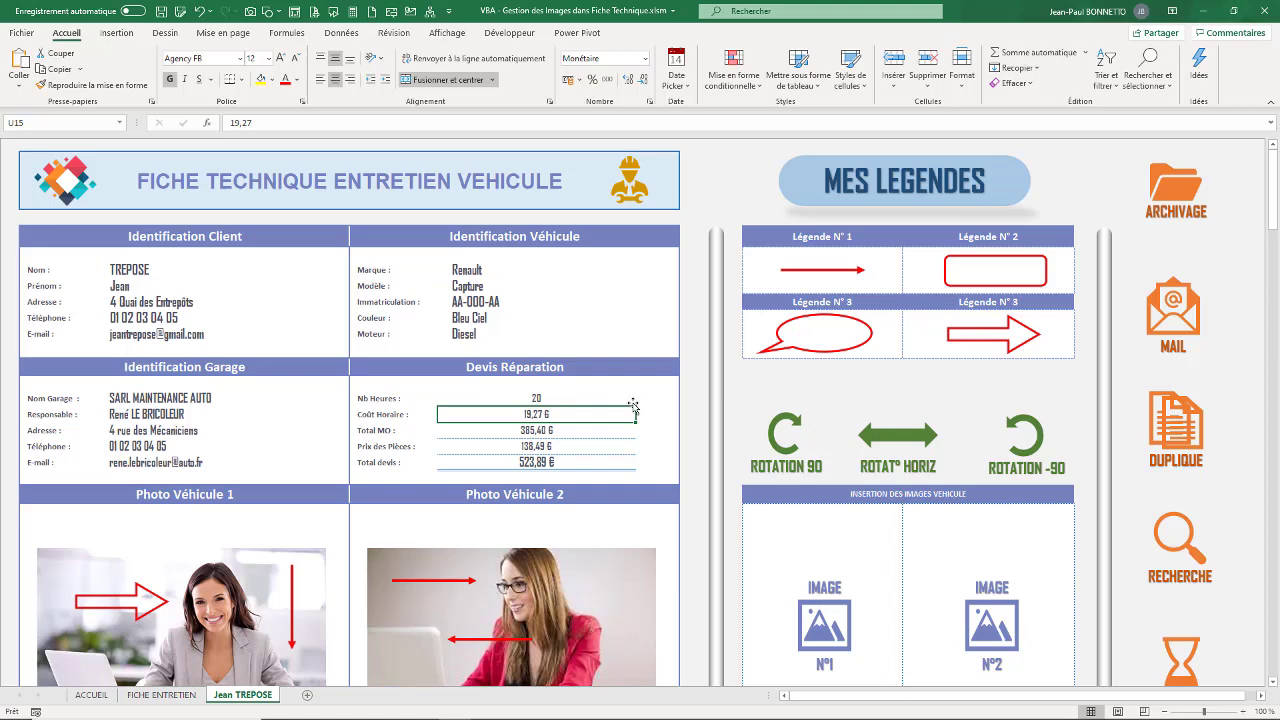
pyautogui.scroll(-5, 633, 405)
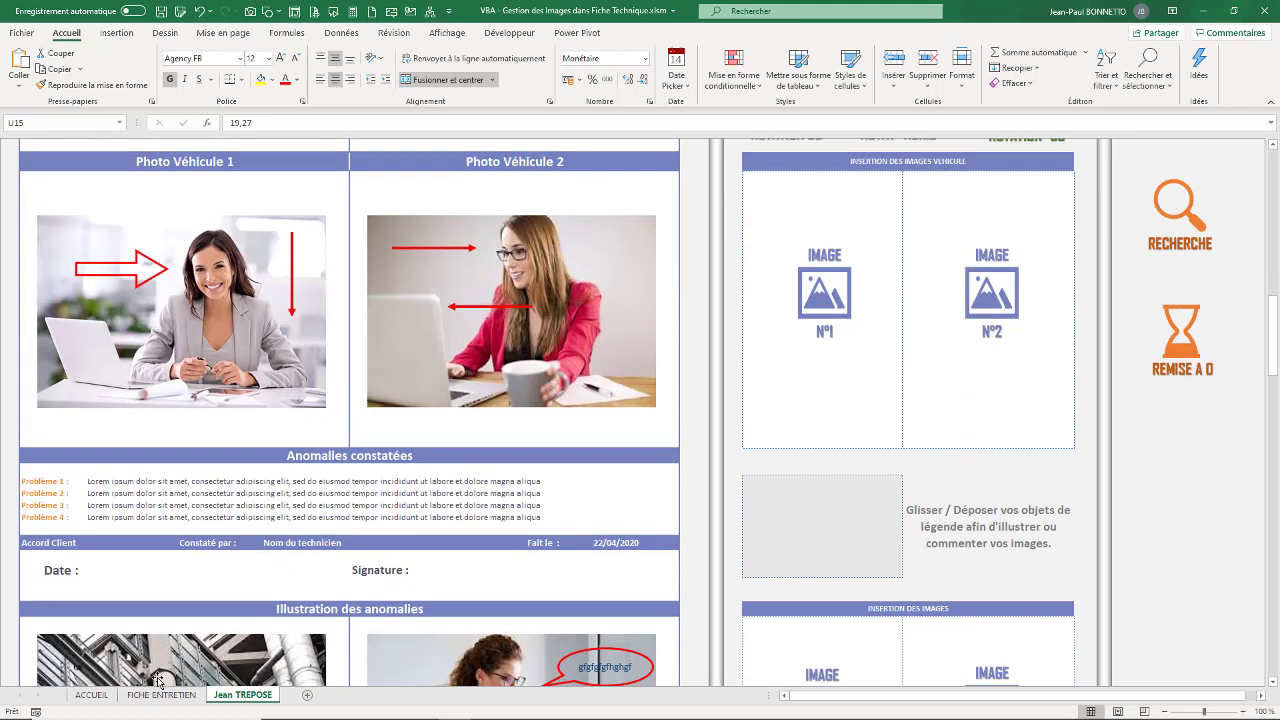
pyautogui.click(152, 695)
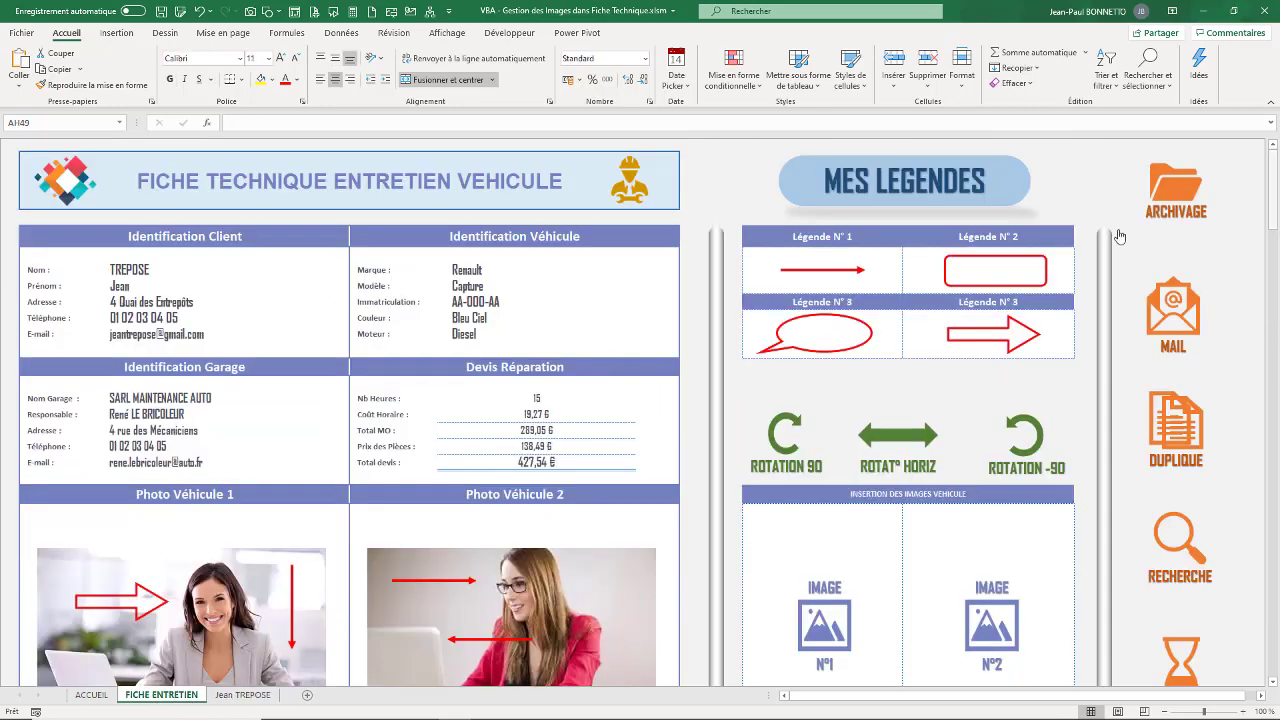
# Step: Run the REMISE A 0 macro to blank the maintenance sheet
pyautogui.scroll(-5, 397, 347)
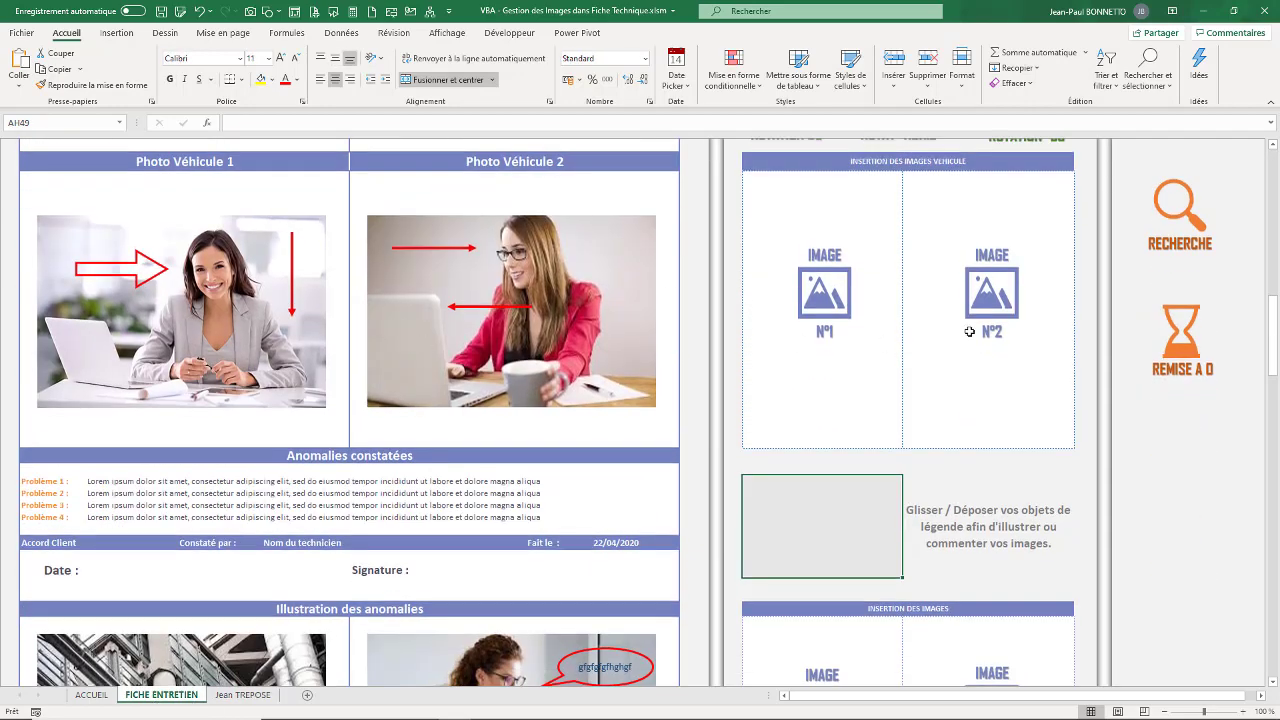
pyautogui.click(1182, 337)
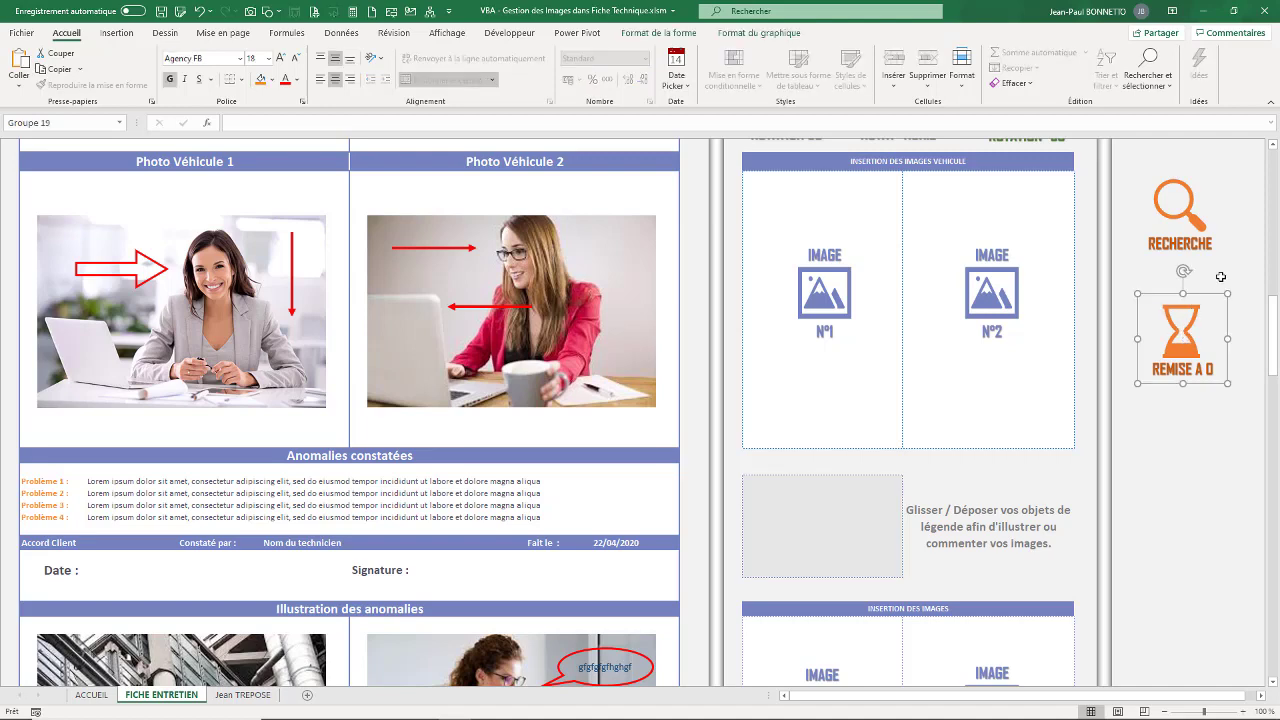
pyautogui.scroll(5, 318, 583)
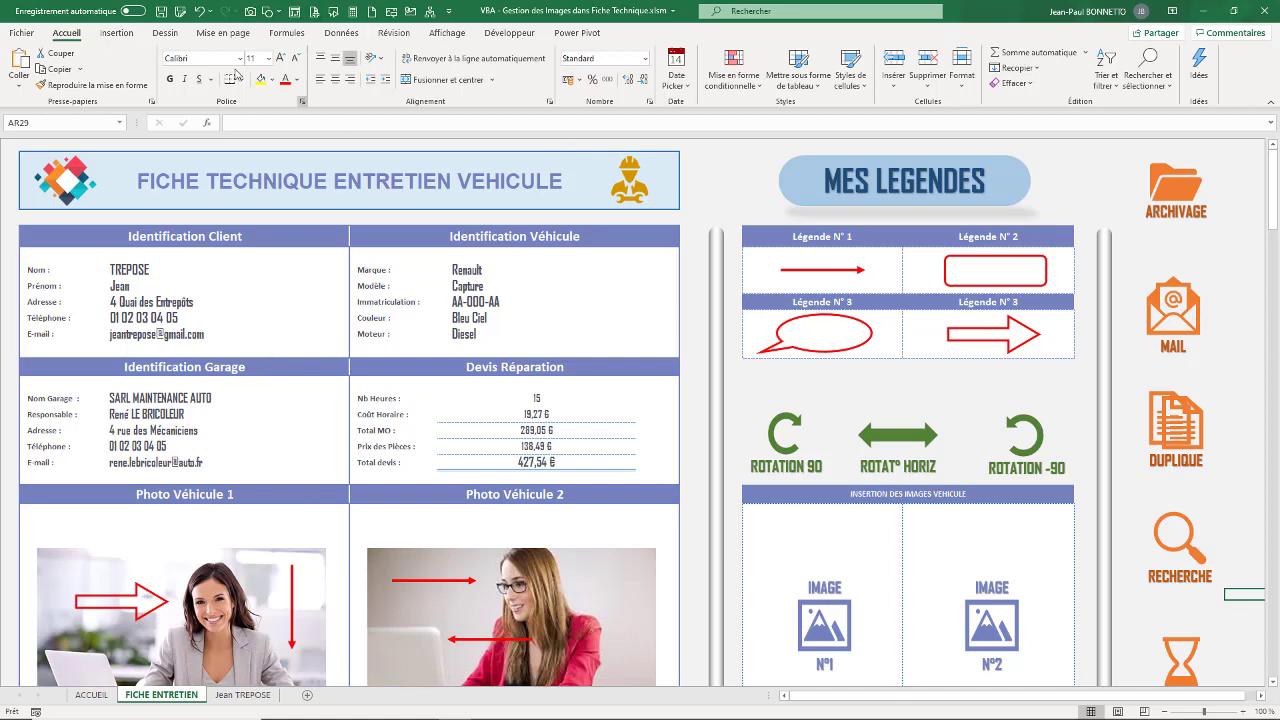
# Step: Toggle the ribbon display and launch the Visual Basic editor from Développeur
pyautogui.click(117, 33)
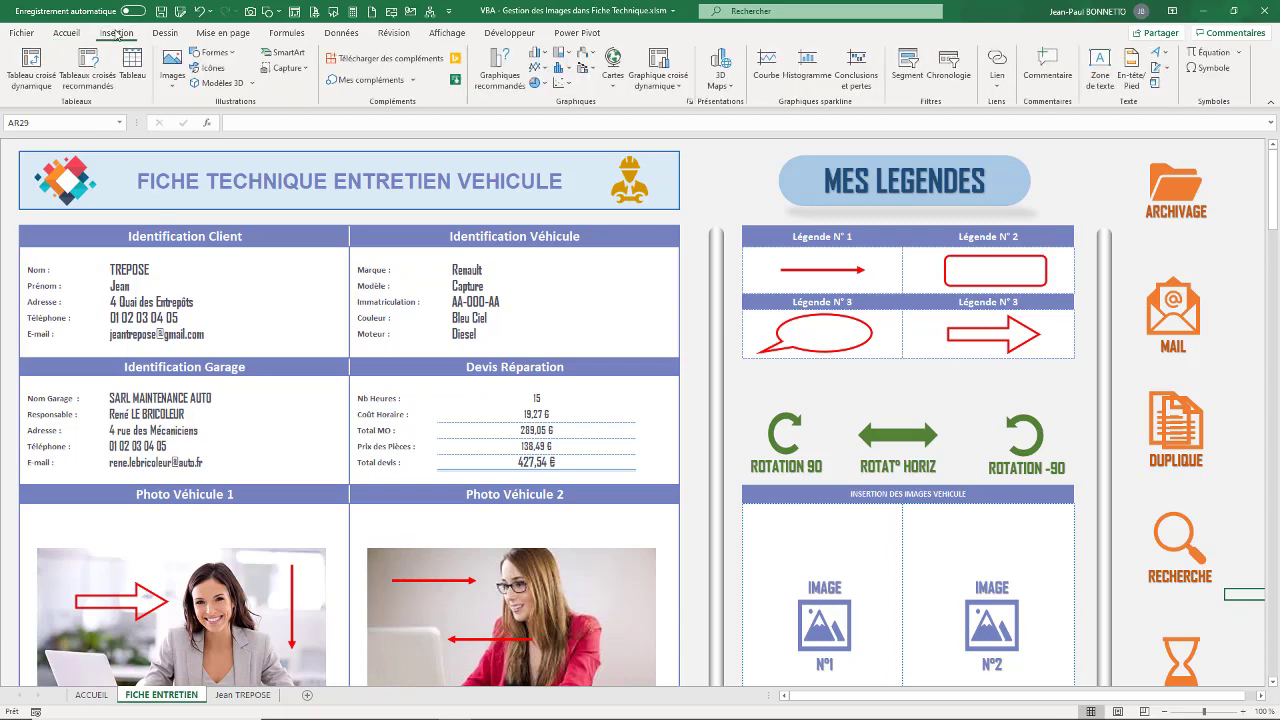
pyautogui.doubleClick(117, 33)
pyautogui.click(117, 34)
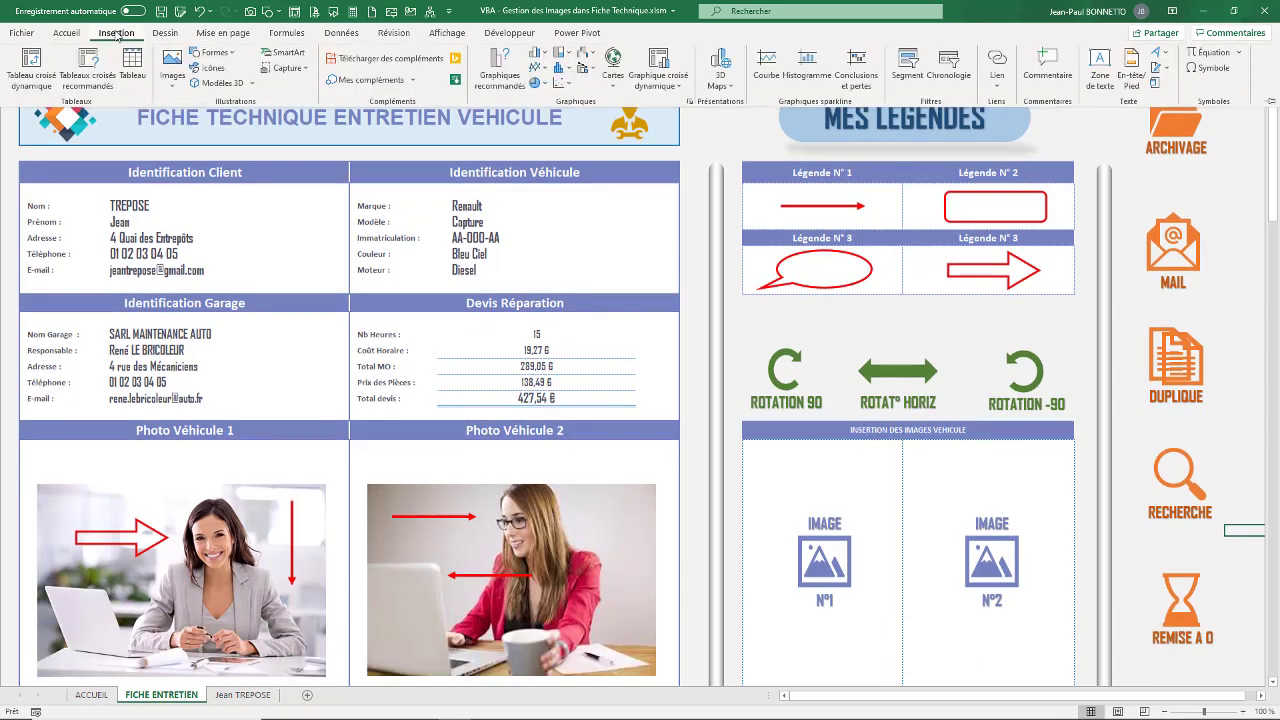
pyautogui.click(117, 33)
pyautogui.doubleClick(117, 33)
pyautogui.doubleClick(117, 33)
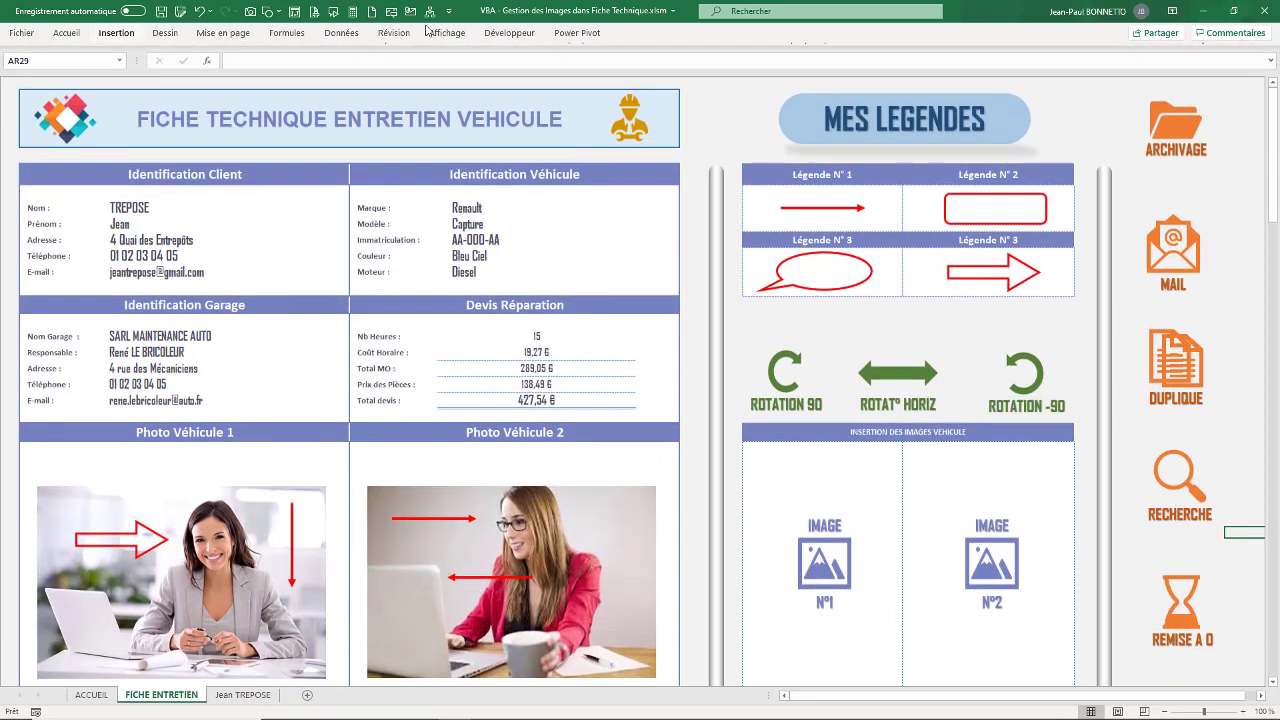
pyautogui.click(509, 32)
pyautogui.click(19, 68)
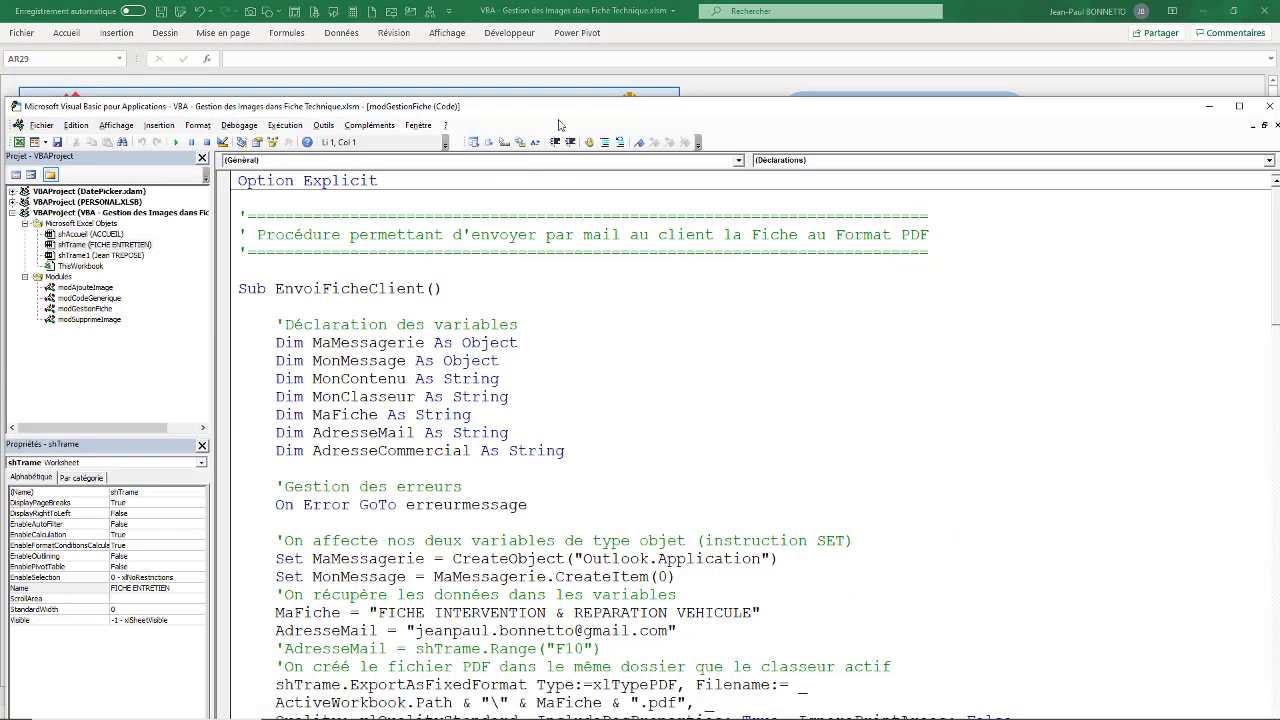
# Step: Open the modAjouteImage module and scroll through its code
pyautogui.moveTo(561, 112); pyautogui.dragTo(605, 28)
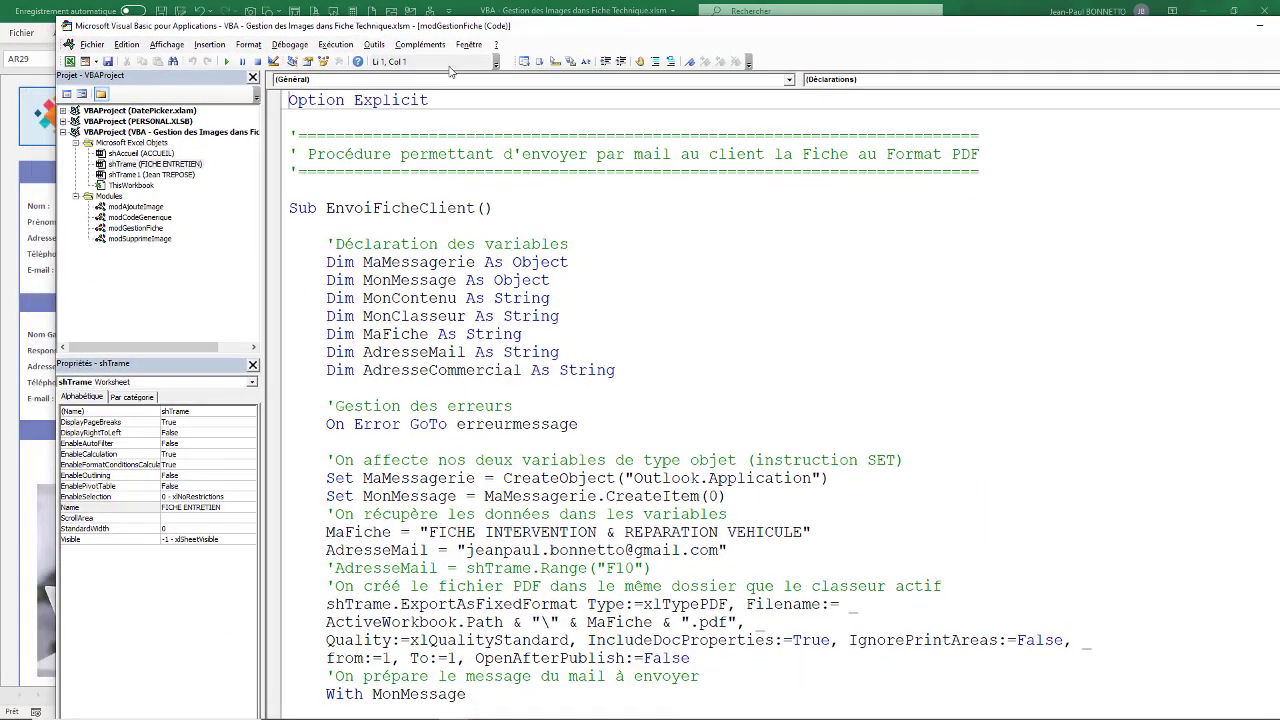
pyautogui.doubleClick(140, 207)
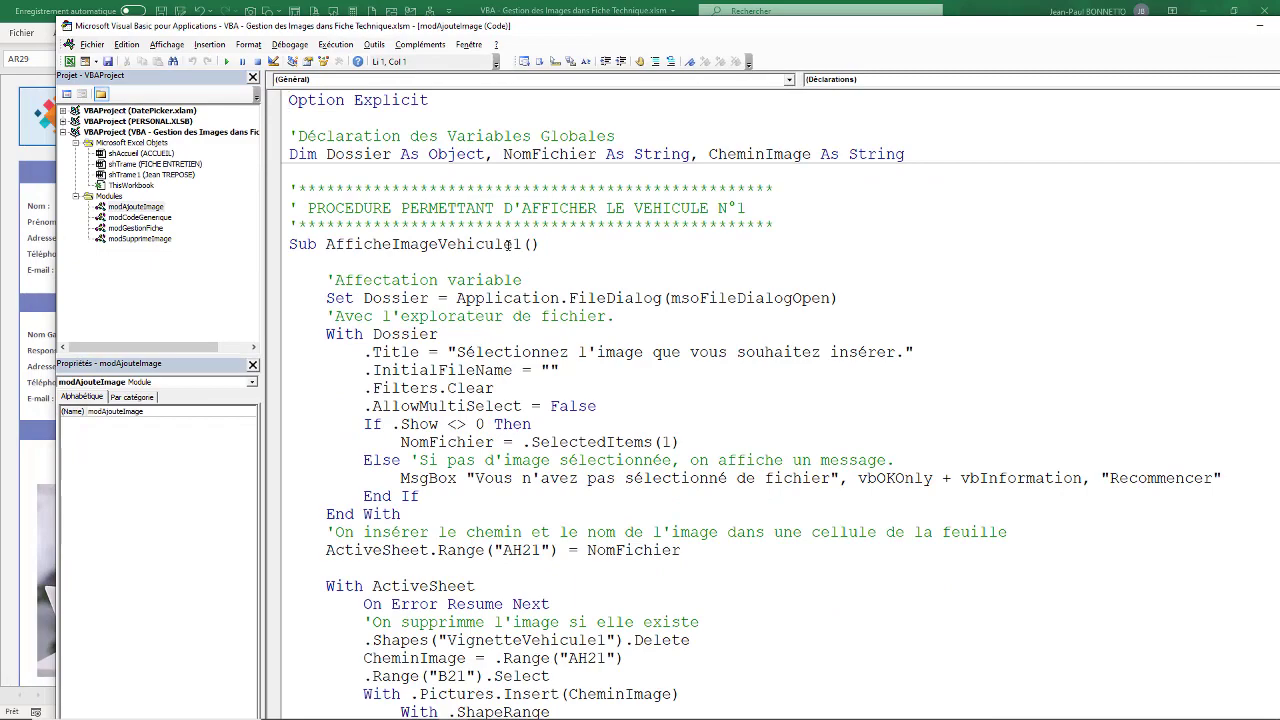
pyautogui.scroll(-3, 700, 400)
pyautogui.scroll(-5, 700, 400)
pyautogui.scroll(-5, 700, 400)
pyautogui.scroll(-3, 700, 400)
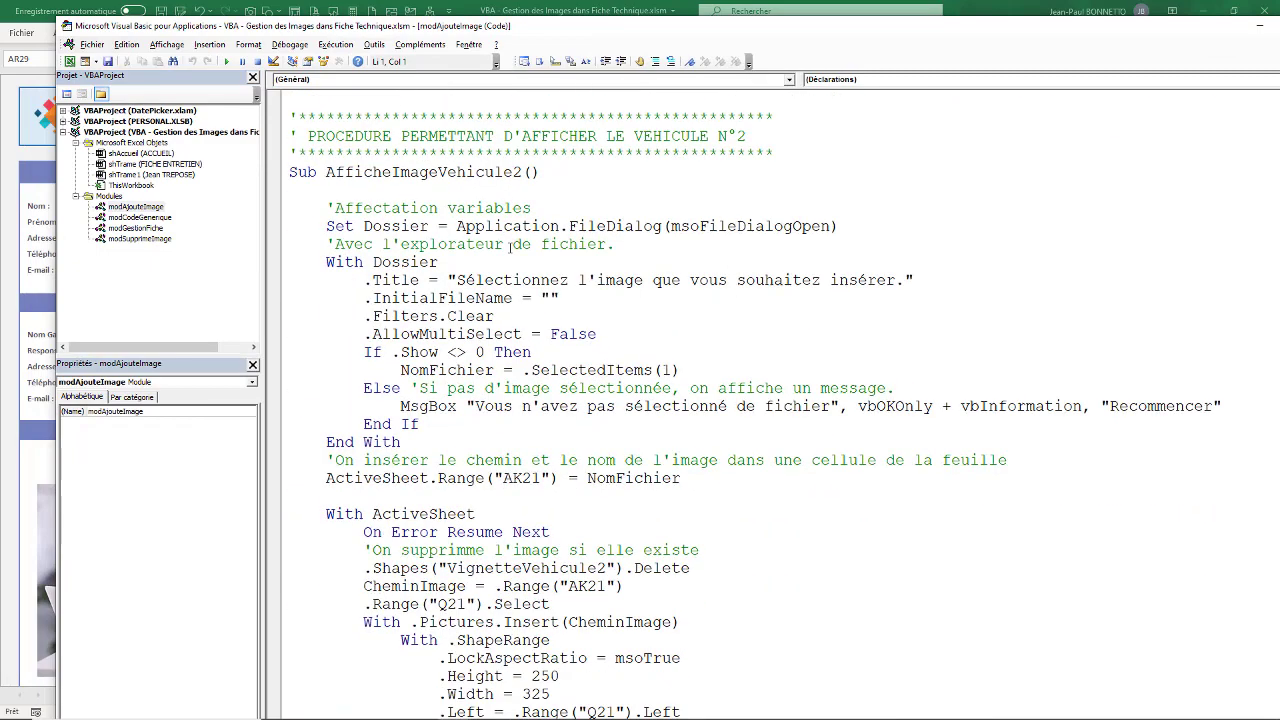
pyautogui.scroll(-3, 700, 400)
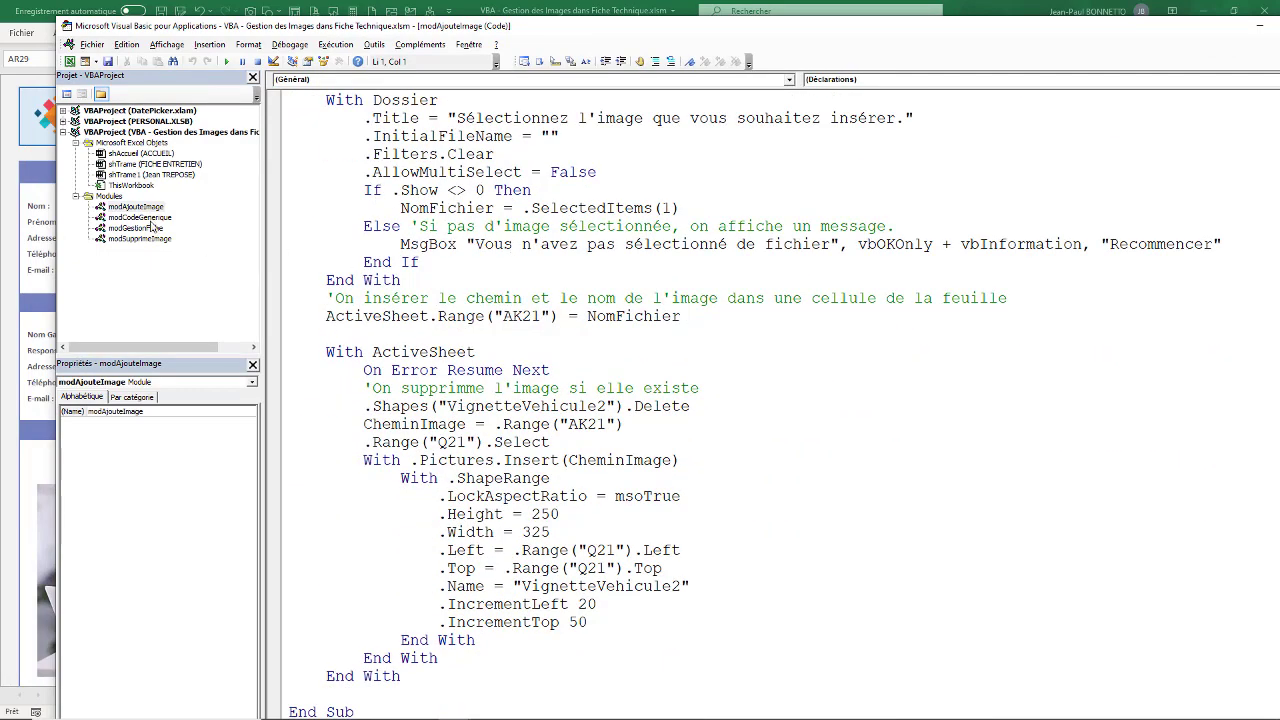
pyautogui.scroll(-6, 569, 352)
pyautogui.scroll(-7, 569, 352)
pyautogui.scroll(-6, 569, 352)
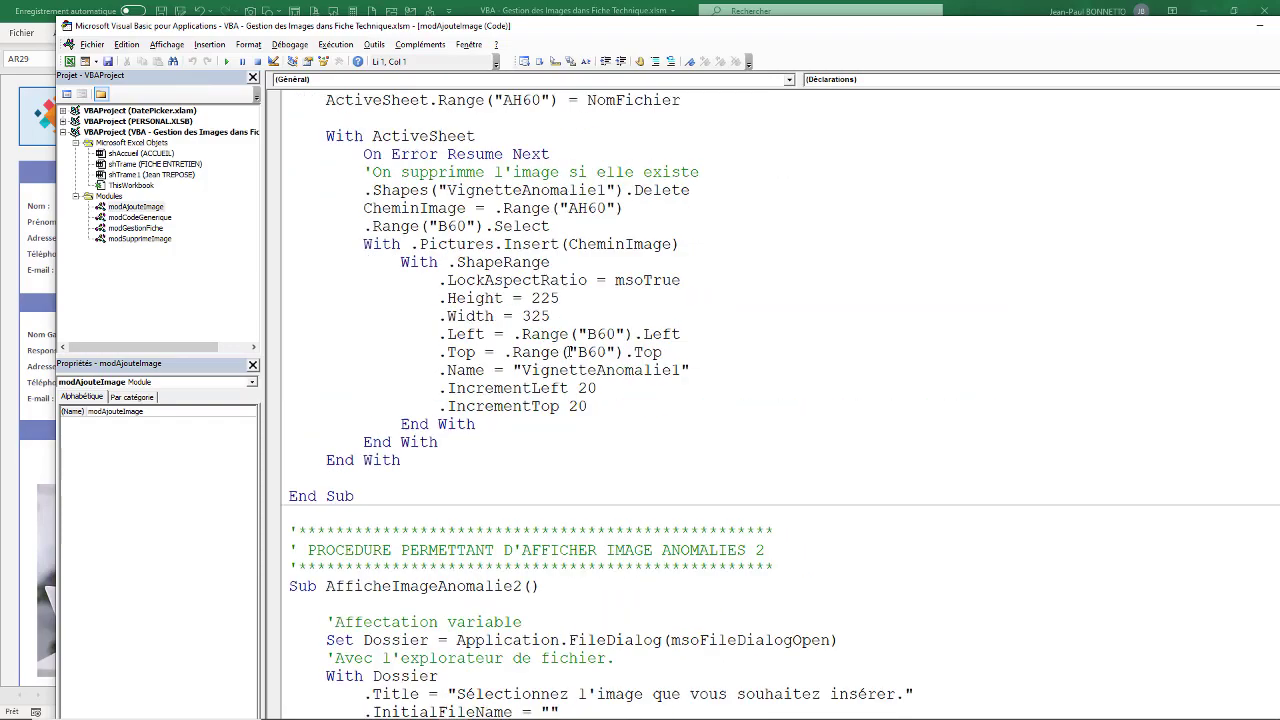
# Step: Maximize the code editor and open the modCodeGenerique module
pyautogui.doubleClick(1073, 31)
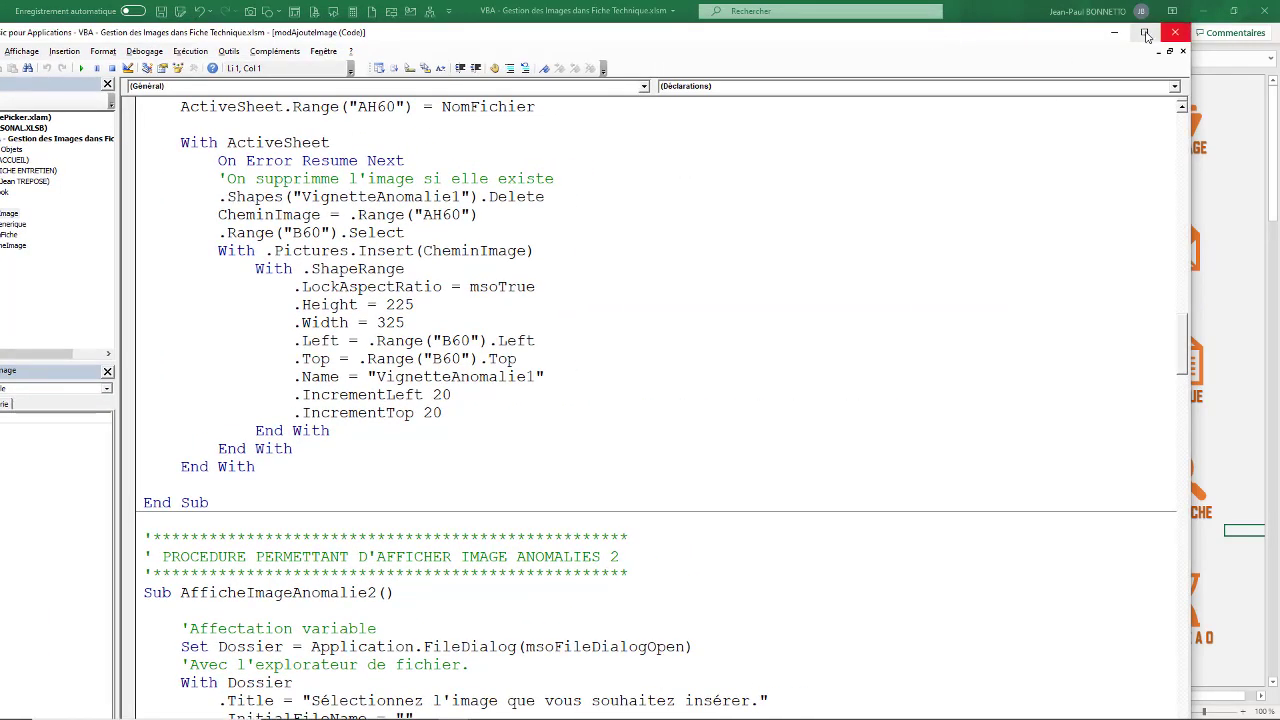
pyautogui.moveTo(1271, 323); pyautogui.dragTo(1237, 706)
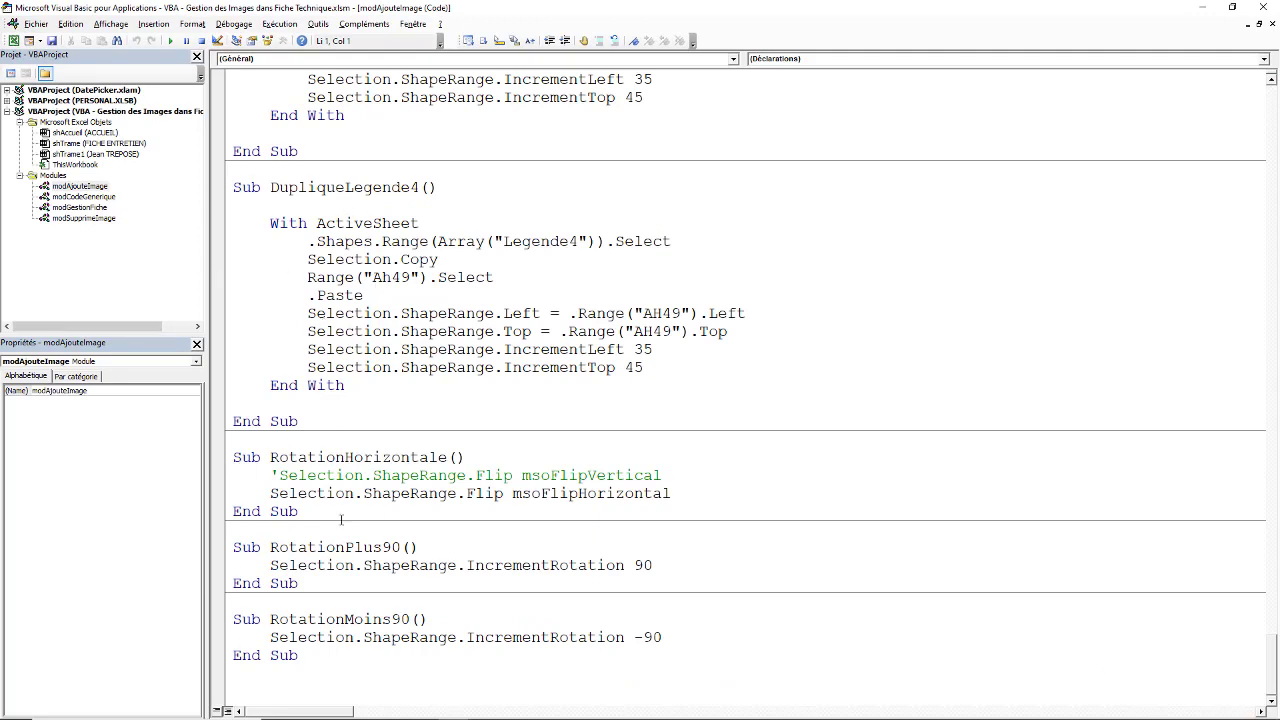
pyautogui.scroll(4, 378, 477)
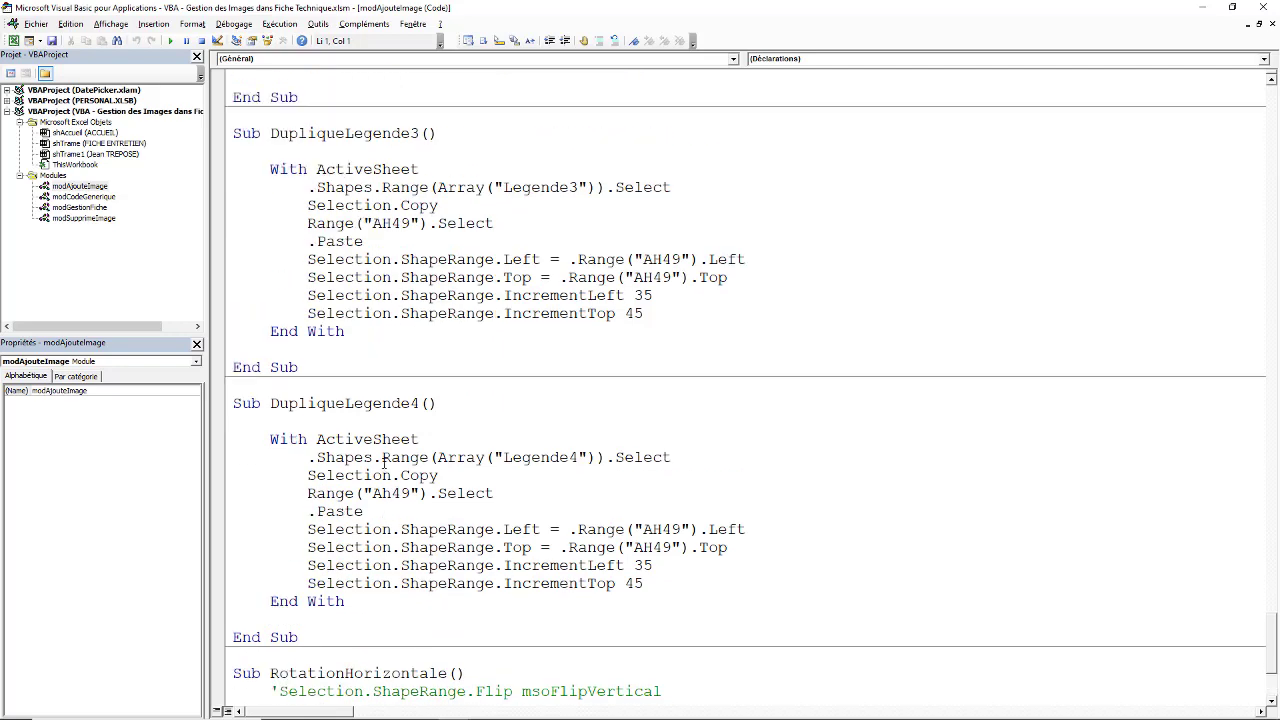
pyautogui.scroll(5, 378, 477)
pyautogui.scroll(6, 330, 350)
pyautogui.scroll(6, 253, 226)
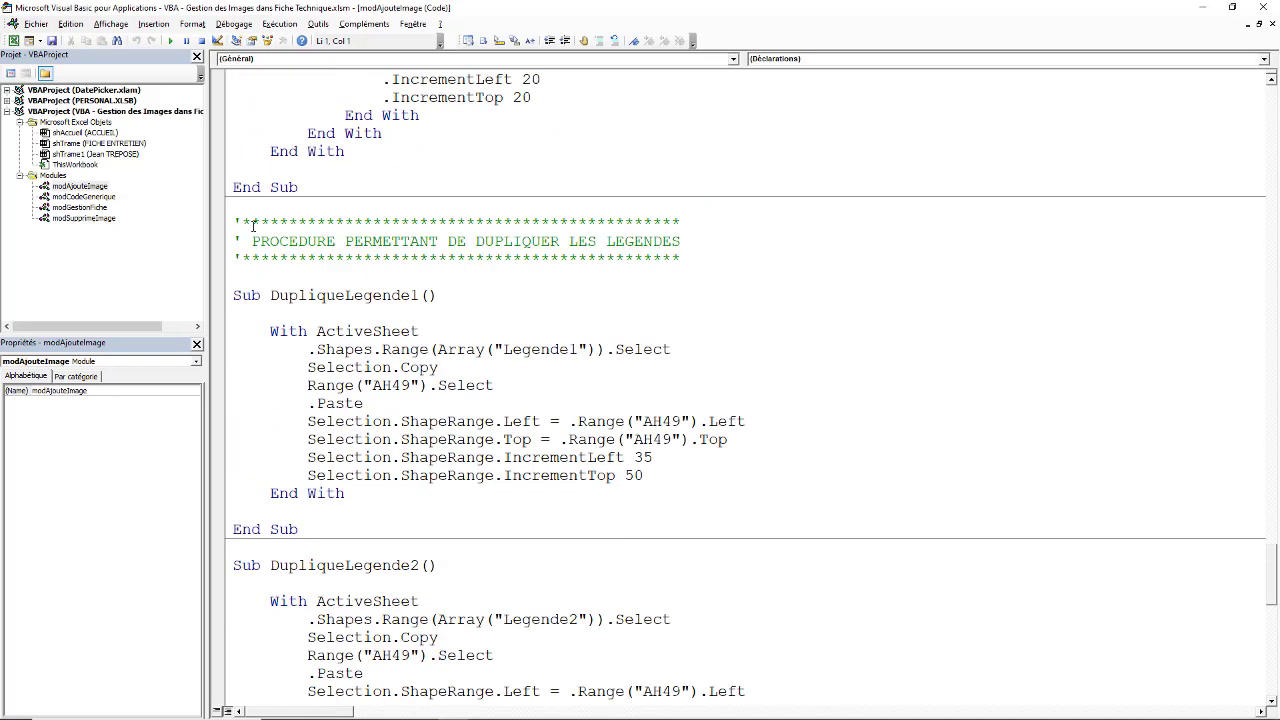
pyautogui.click(86, 199)
pyautogui.doubleClick(86, 199)
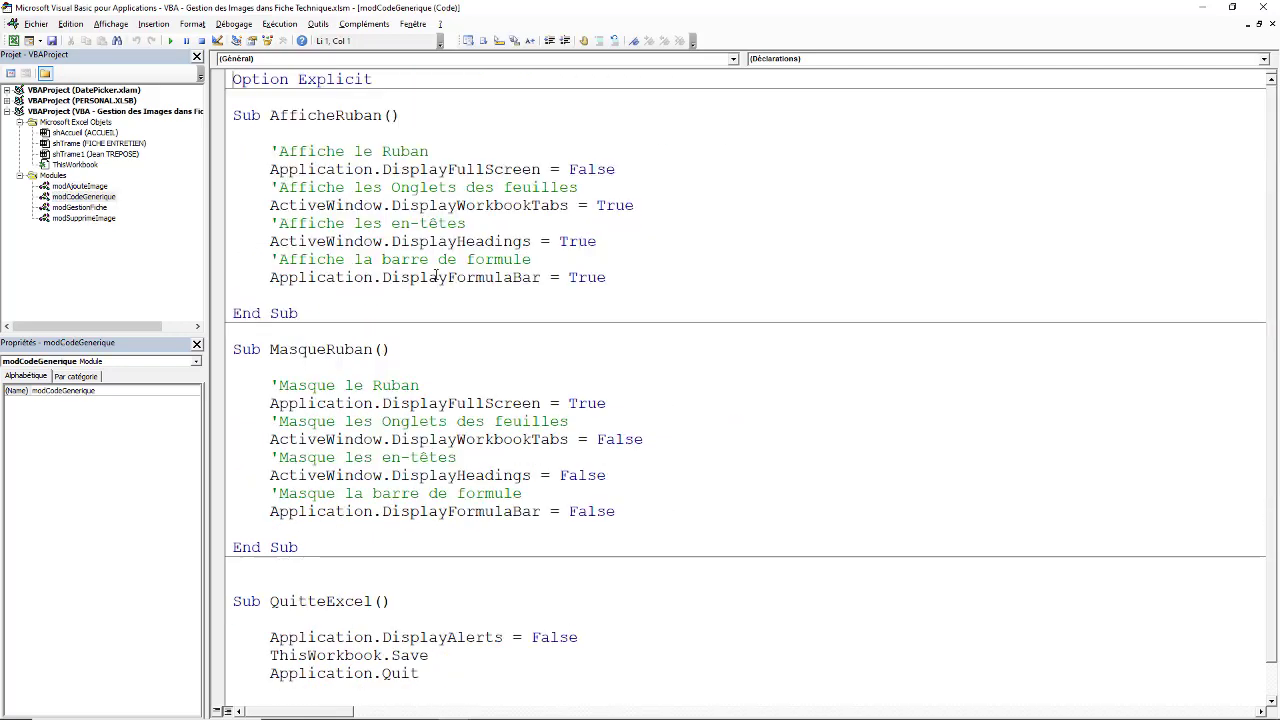
pyautogui.scroll(-1, 375, 151)
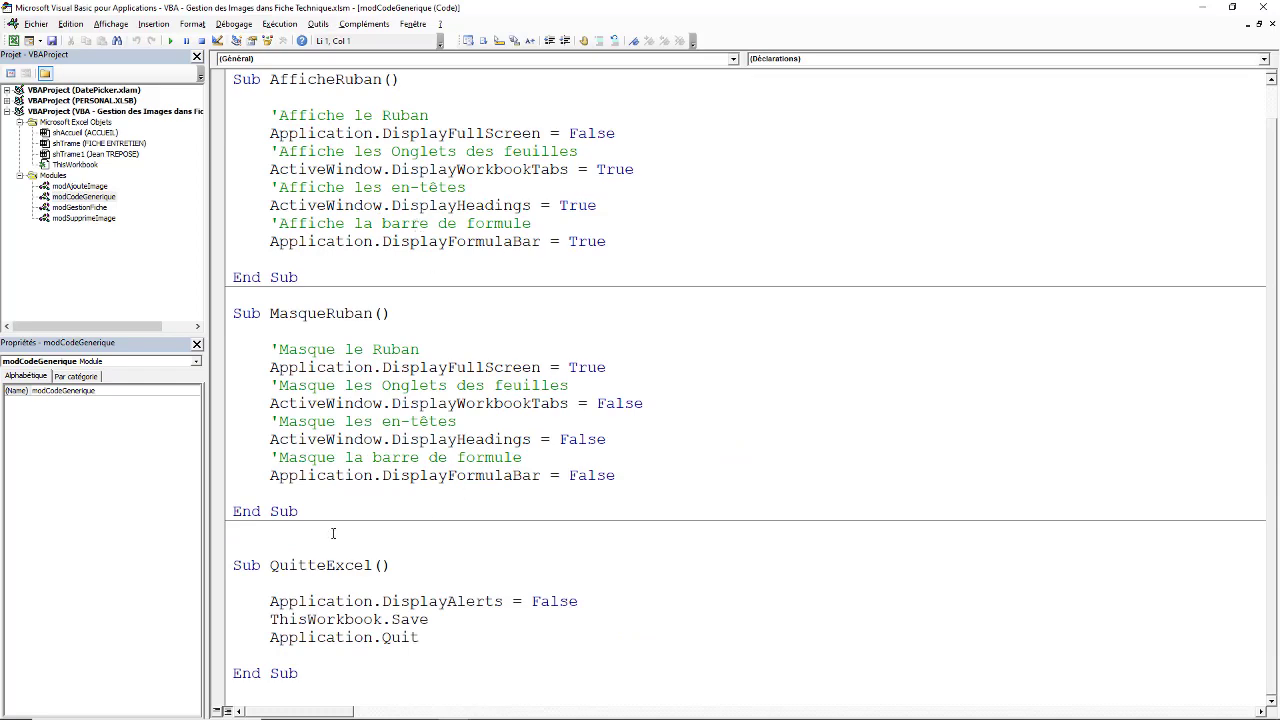
# Step: Open the modGestionFiche module and scroll through its procedures
pyautogui.click(80, 207)
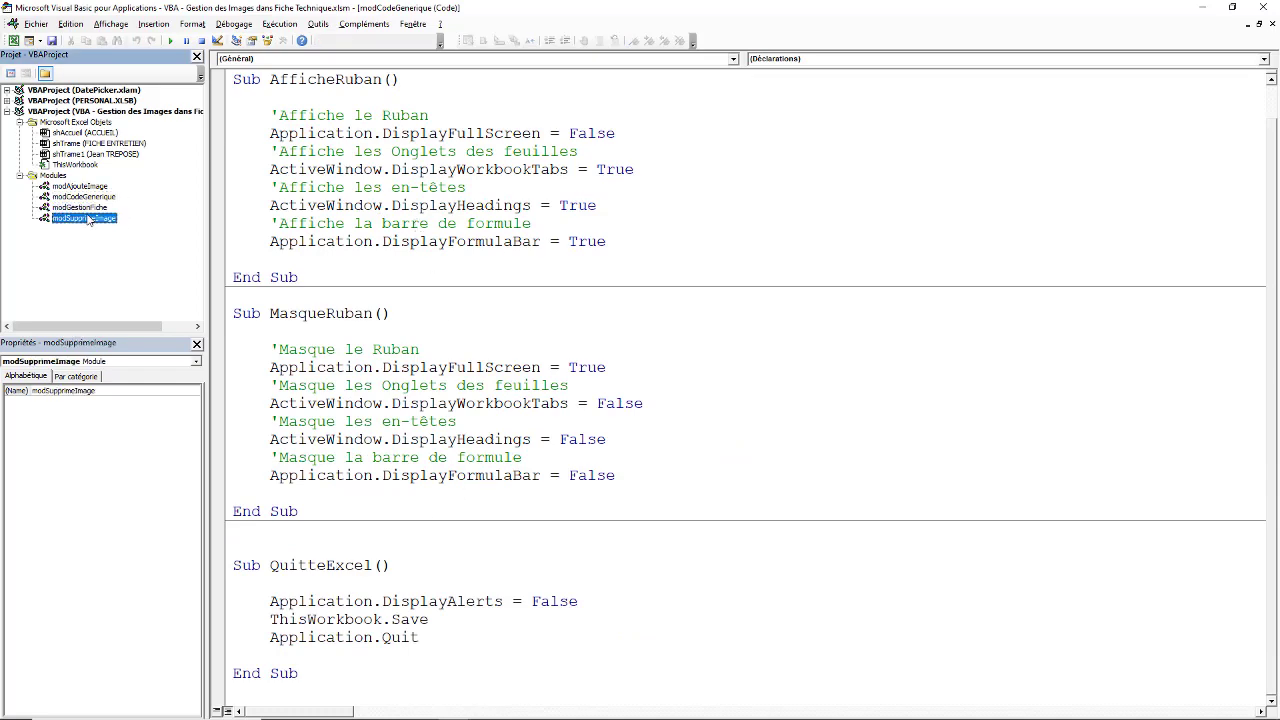
pyautogui.doubleClick(80, 207)
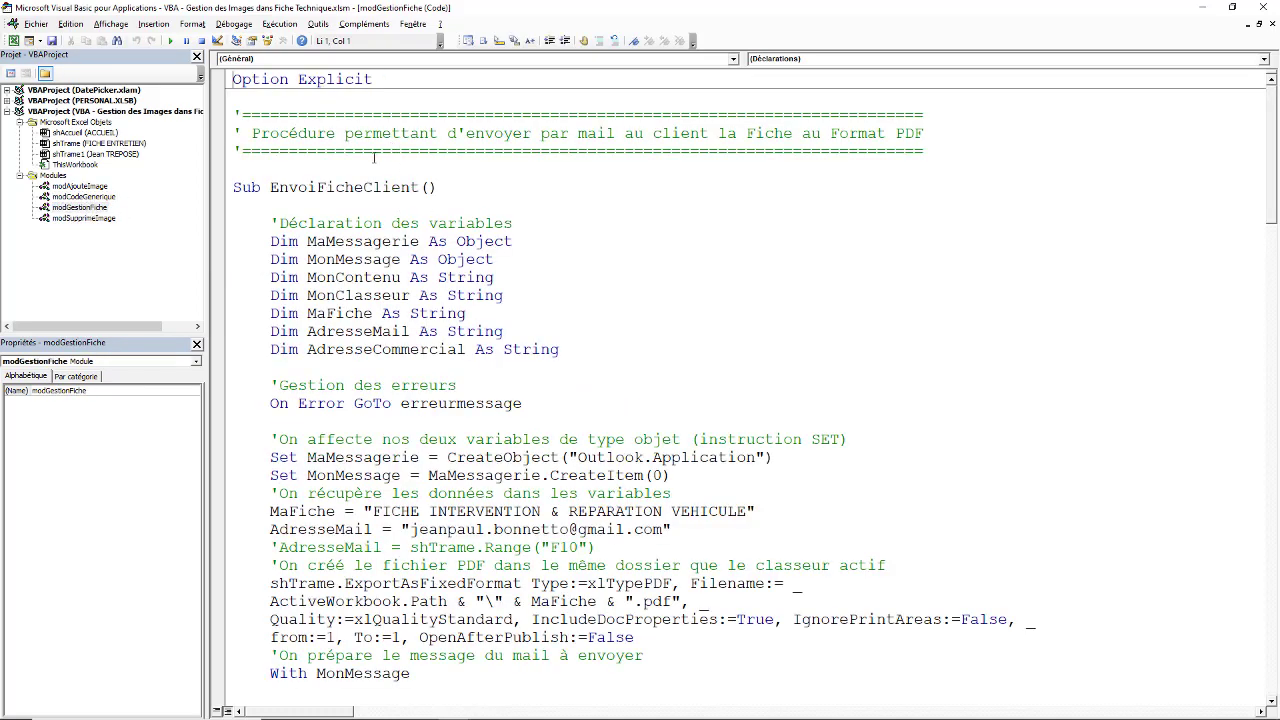
pyautogui.scroll(-3, 375, 157)
pyautogui.scroll(-6, 390, 205)
pyautogui.scroll(-12, 397, 203)
pyautogui.scroll(-3, 397, 203)
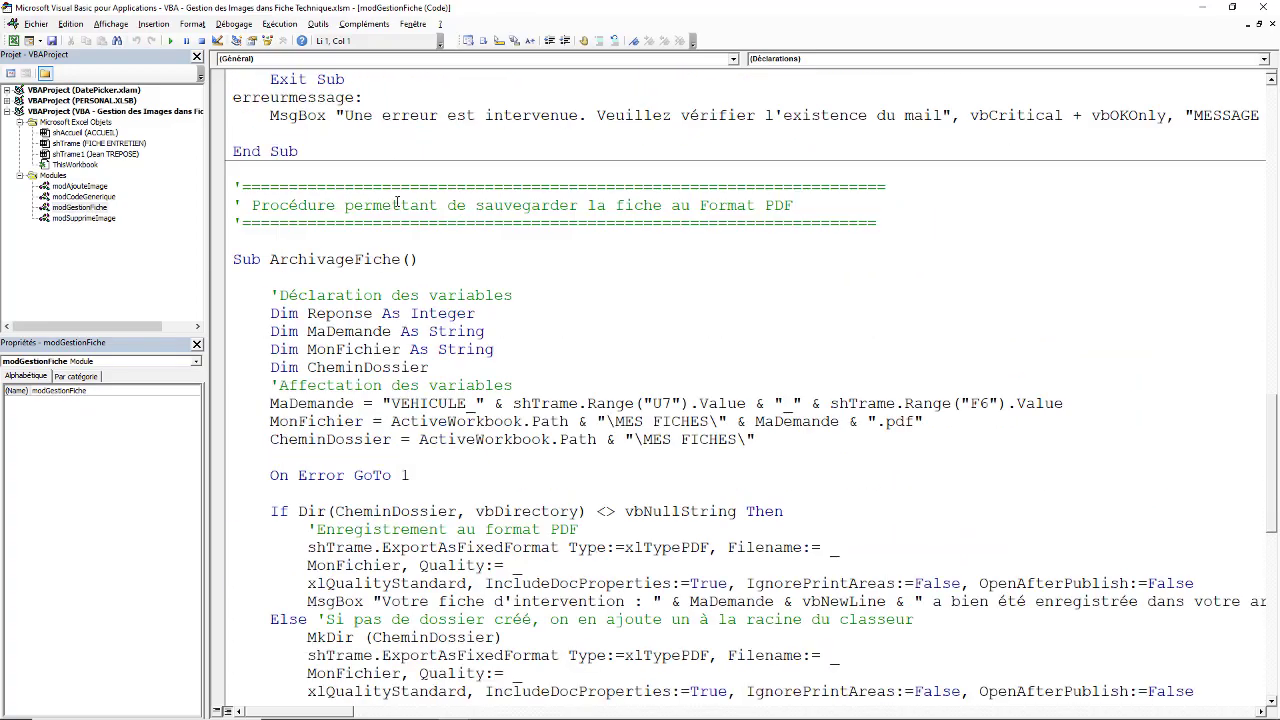
pyautogui.scroll(-1, 397, 203)
pyautogui.scroll(-6, 395, 200)
pyautogui.scroll(-8, 390, 195)
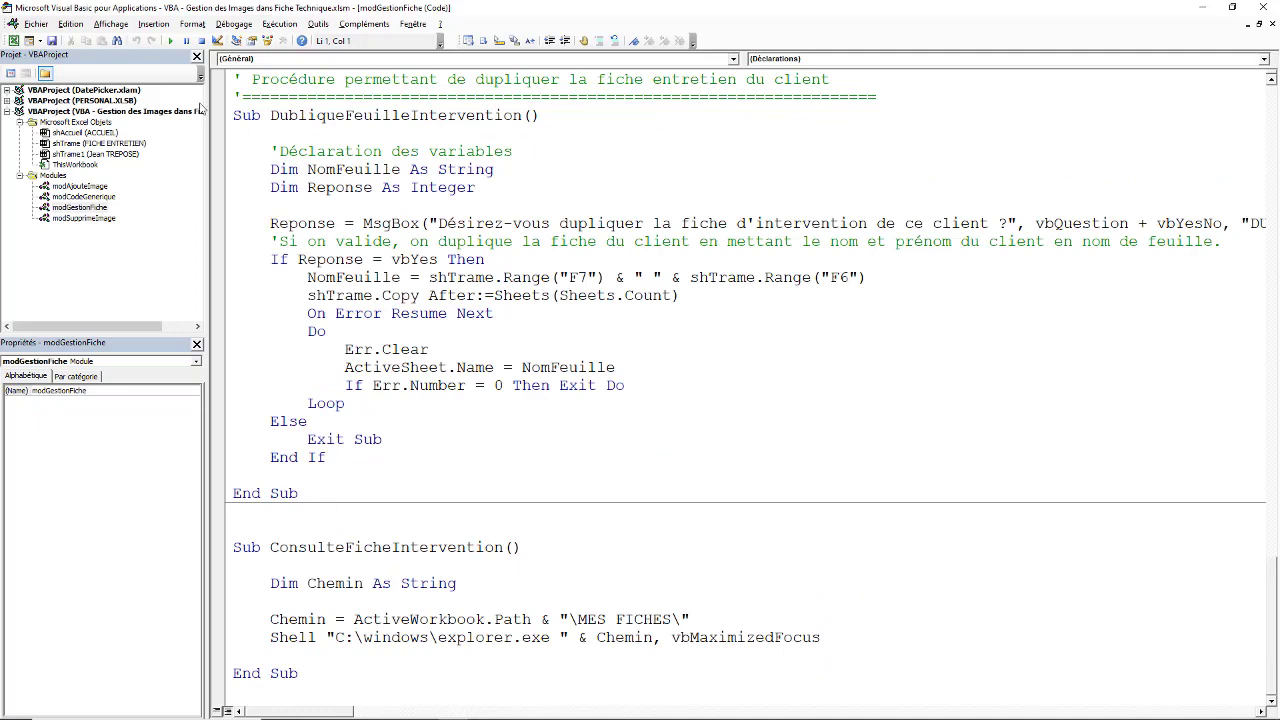
# Step: Open modSupprimeImage at the RemiseZeroFiche procedure, then minimize the editor
pyautogui.doubleClick(87, 220)
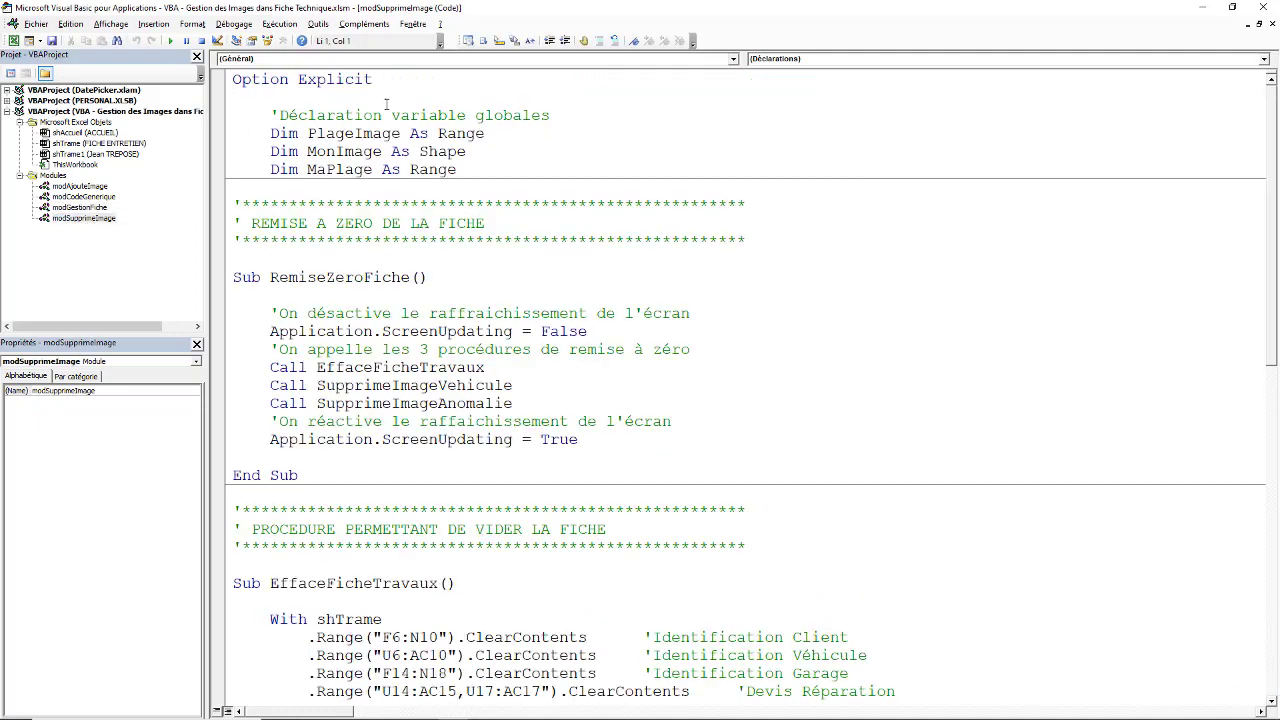
pyautogui.scroll(-1, 407, 420)
pyautogui.scroll(-1, 411, 404)
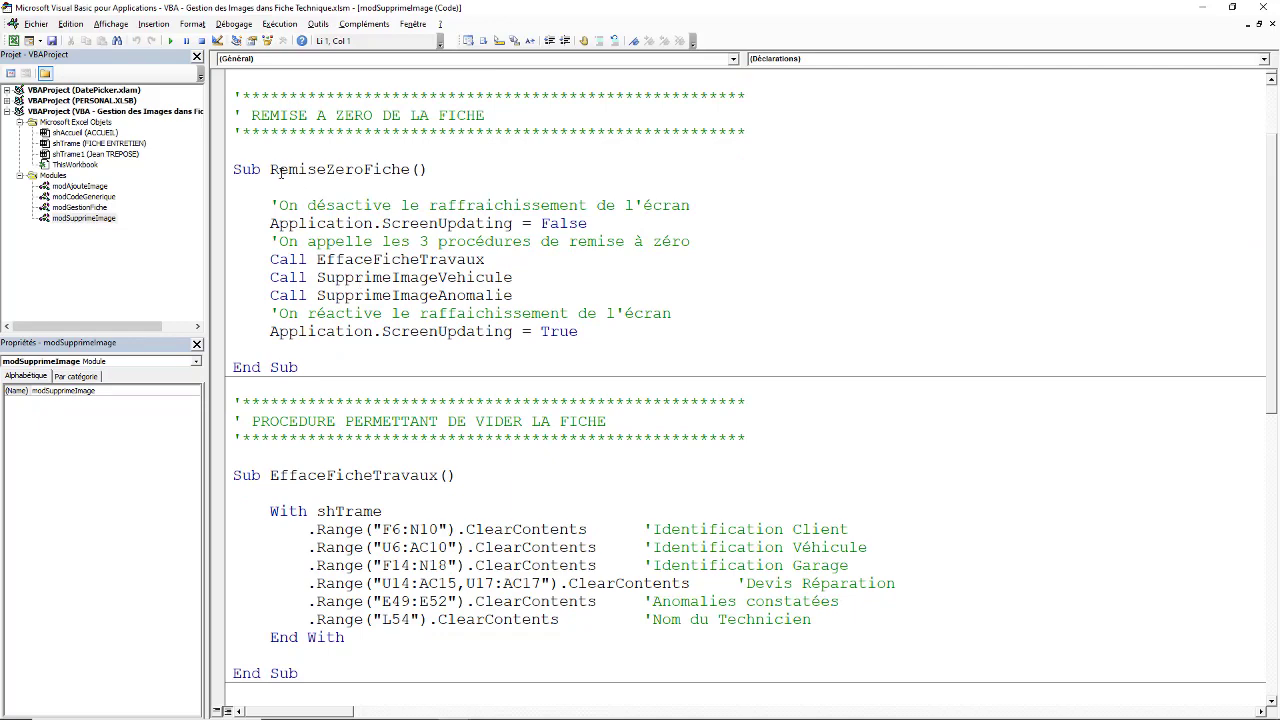
pyautogui.click(1201, 7)
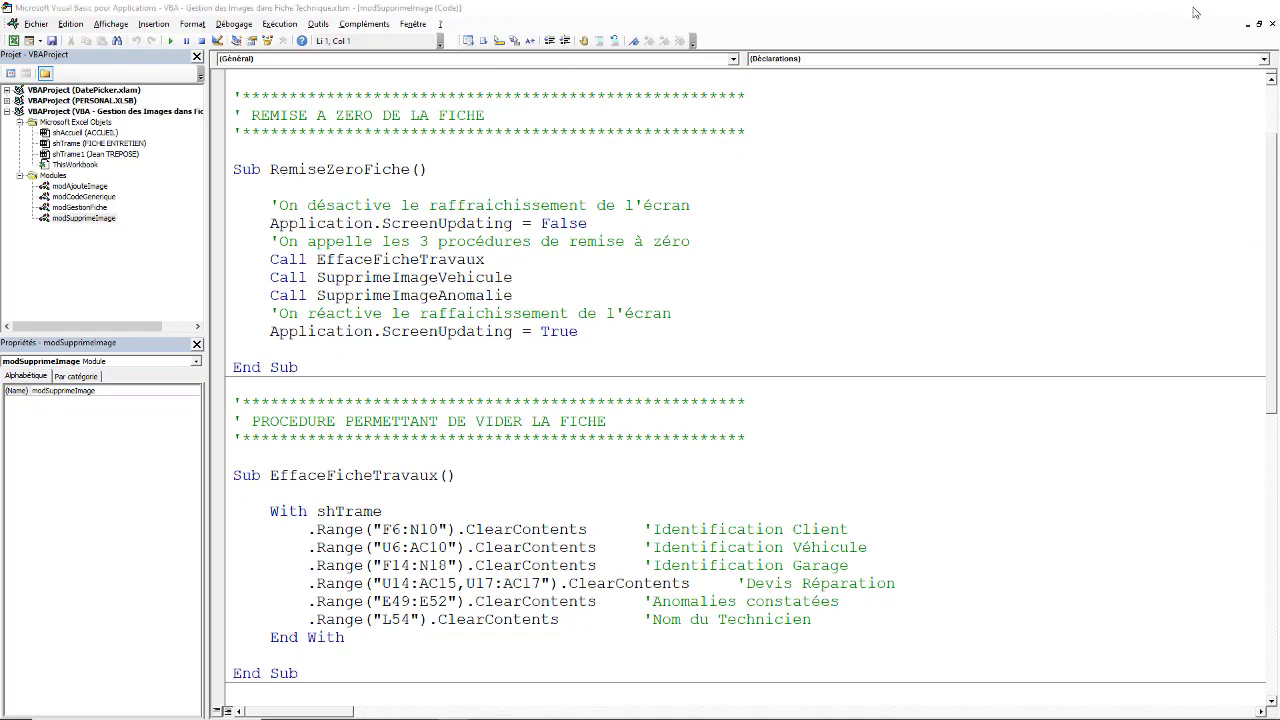
# Step: Assign the RemiseZeroFiche macro from Ce classeur to the REMISE A 0 button
pyautogui.rightClick(1182, 607)
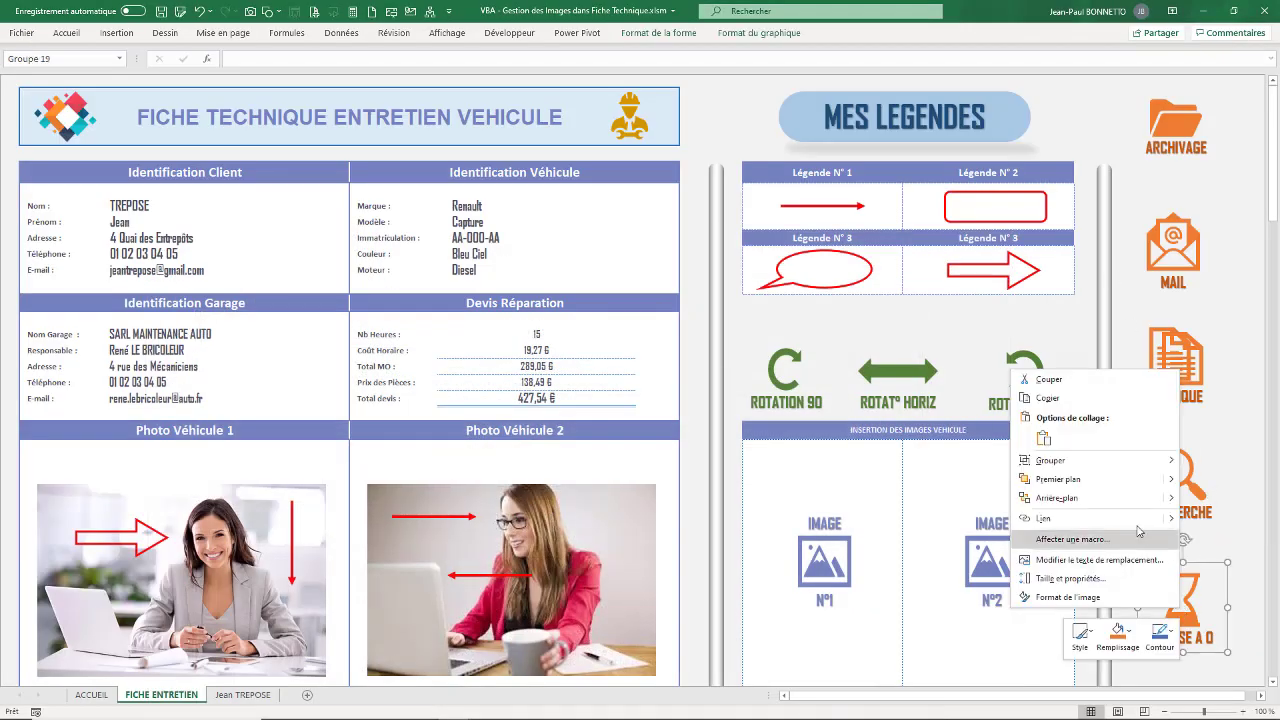
pyautogui.click(1073, 541)
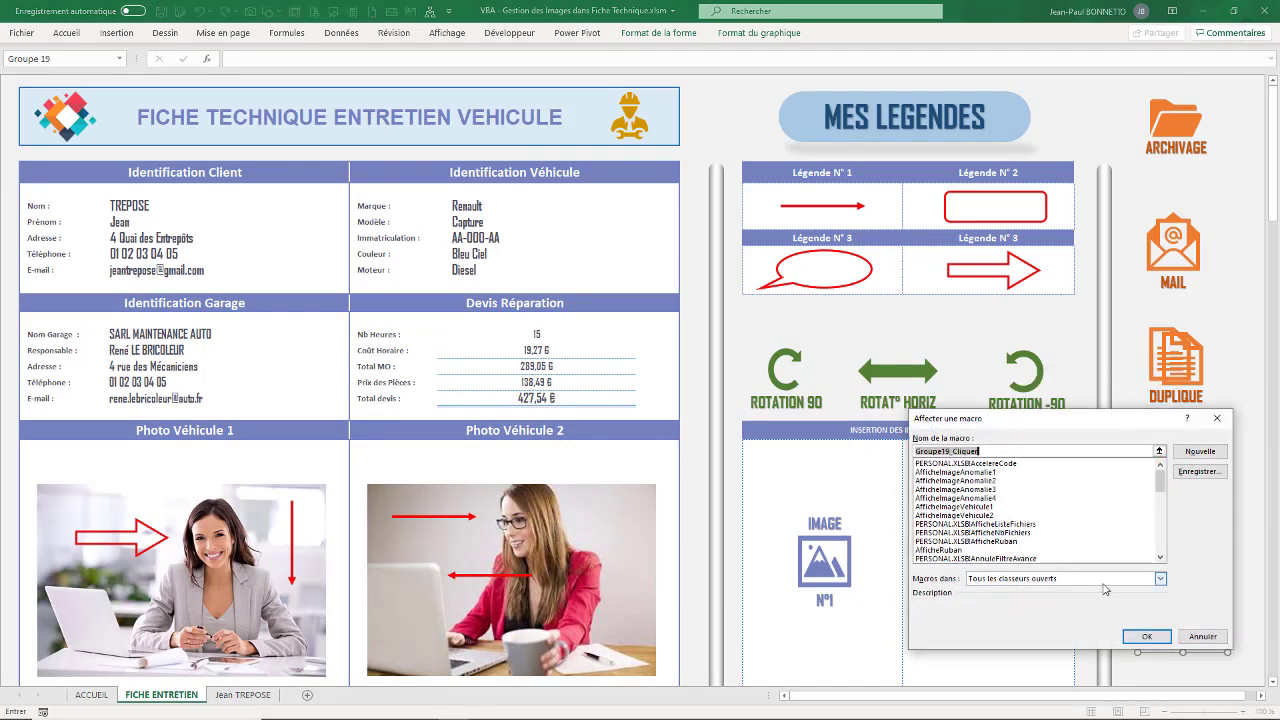
pyautogui.click(1161, 579)
pyautogui.click(976, 600)
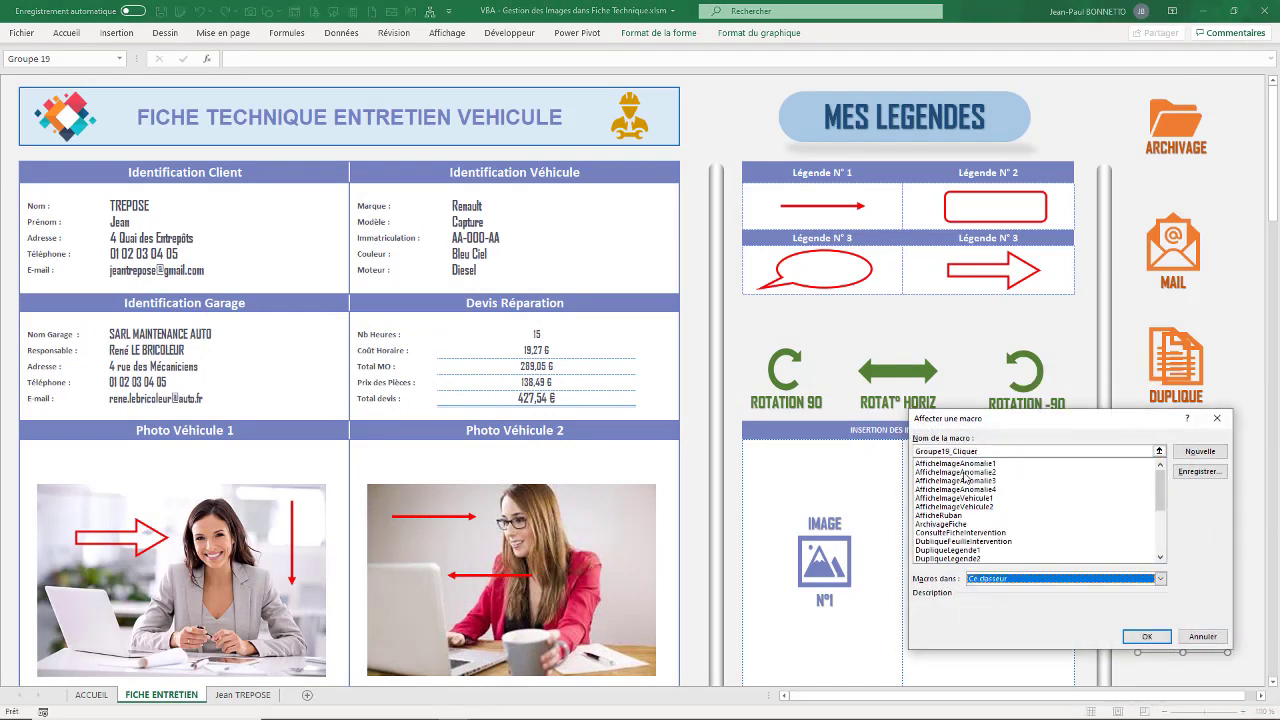
pyautogui.moveTo(1160, 487); pyautogui.dragTo(1160, 529)
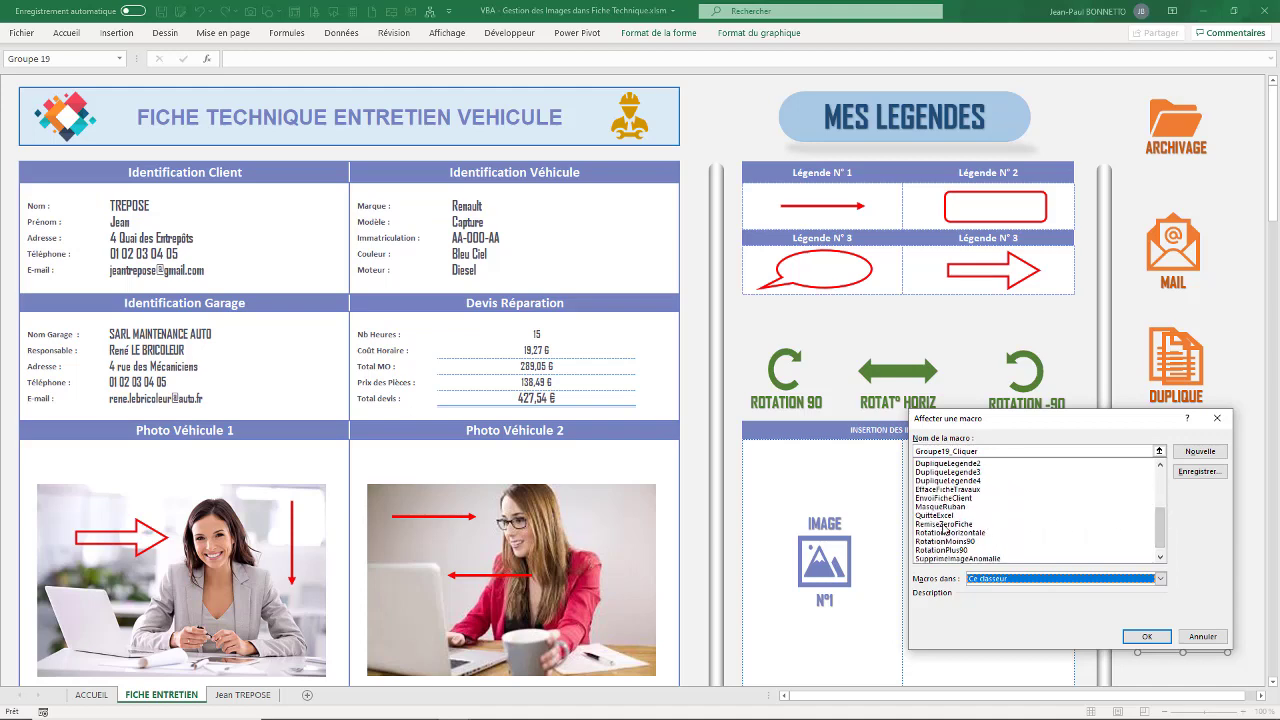
pyautogui.click(943, 525)
pyautogui.click(1147, 636)
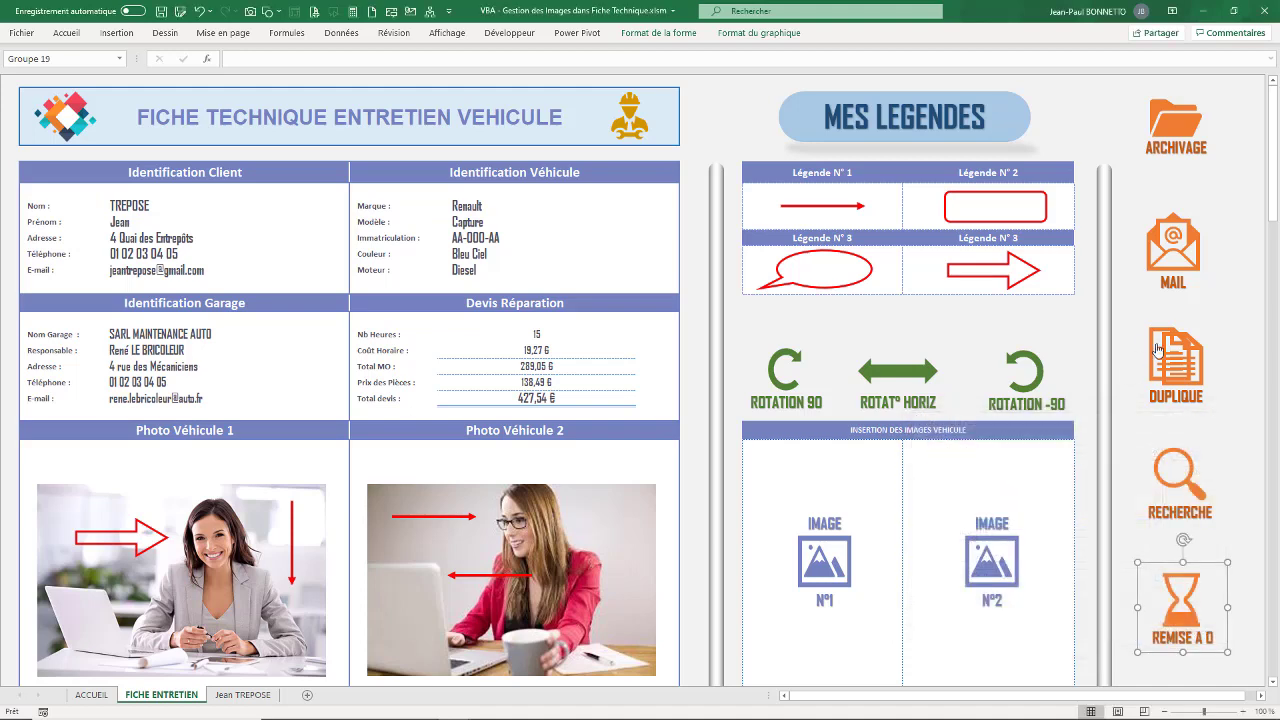
# Step: Run REMISE A 0 and confirm empty client fields, photo frames and 0,00 € totals
pyautogui.click(1215, 312)
pyautogui.scroll(-10, 185, 333)
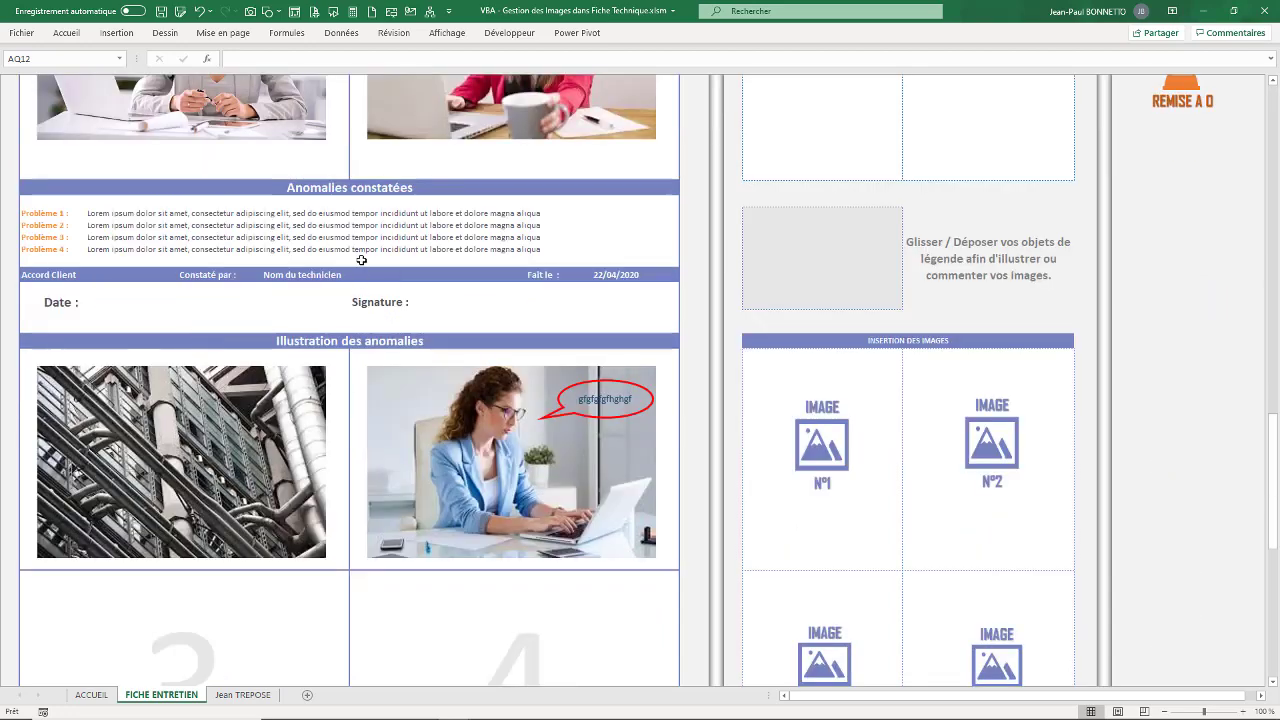
pyautogui.scroll(5, 361, 260)
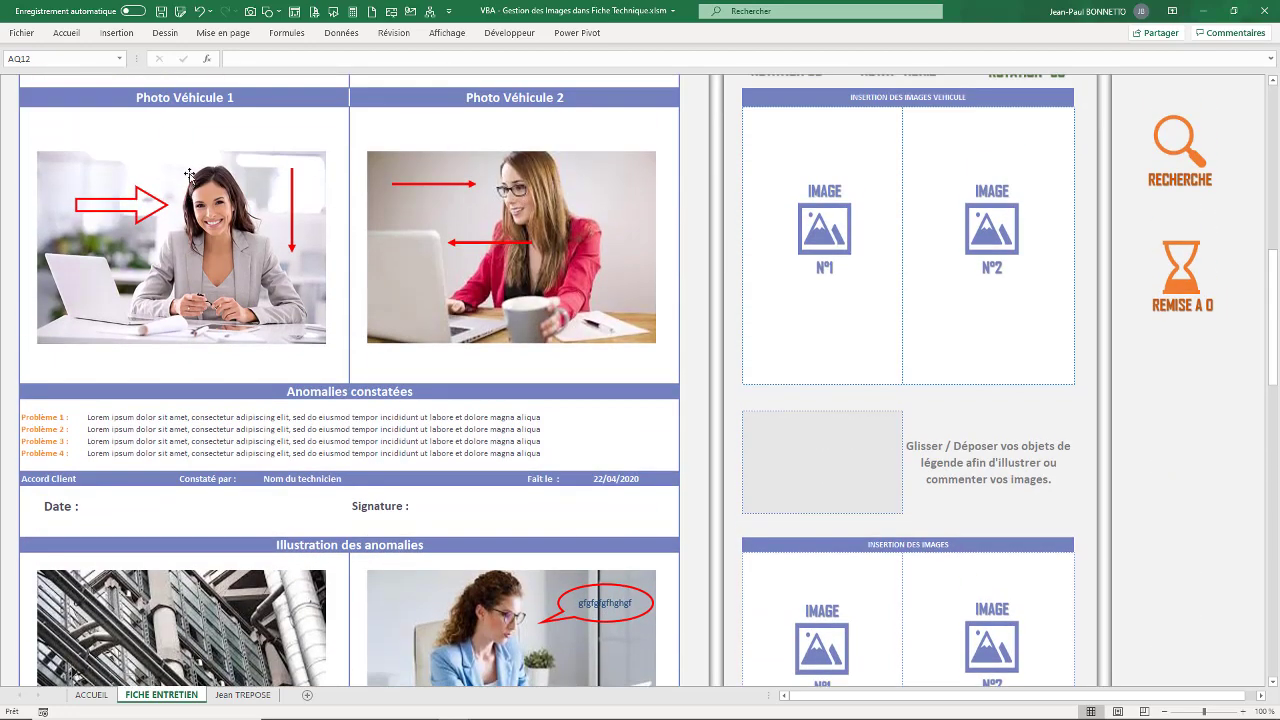
pyautogui.click(1184, 274)
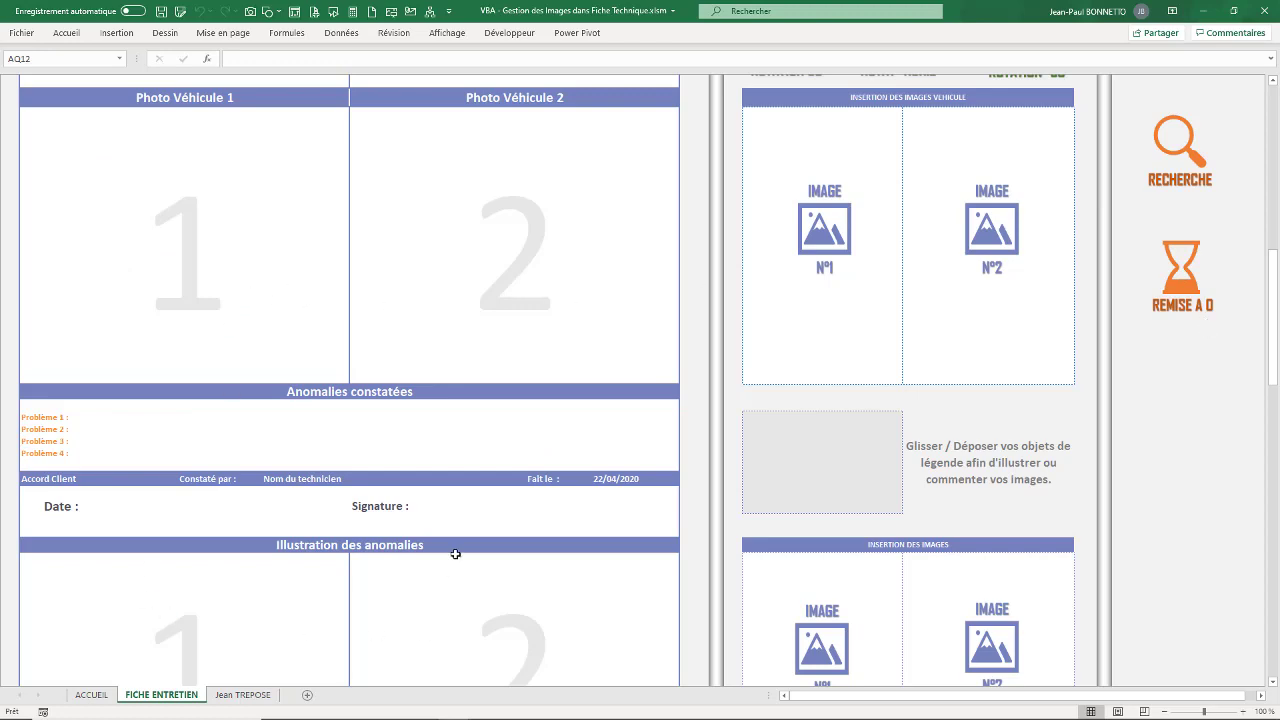
pyautogui.scroll(8, 446, 480)
pyautogui.scroll(-8, 450, 575)
pyautogui.scroll(-5, 480, 610)
pyautogui.scroll(-4, 470, 600)
pyautogui.scroll(15, 329, 402)
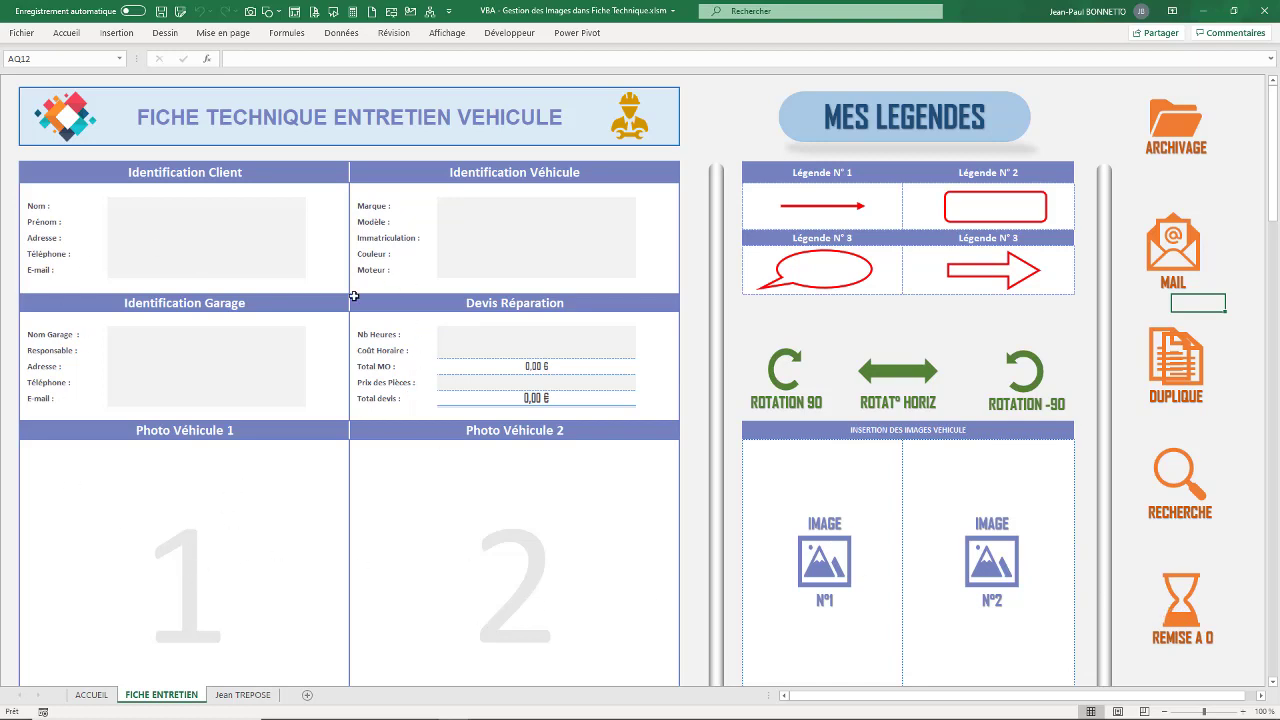
pyautogui.moveTo(455, 707)
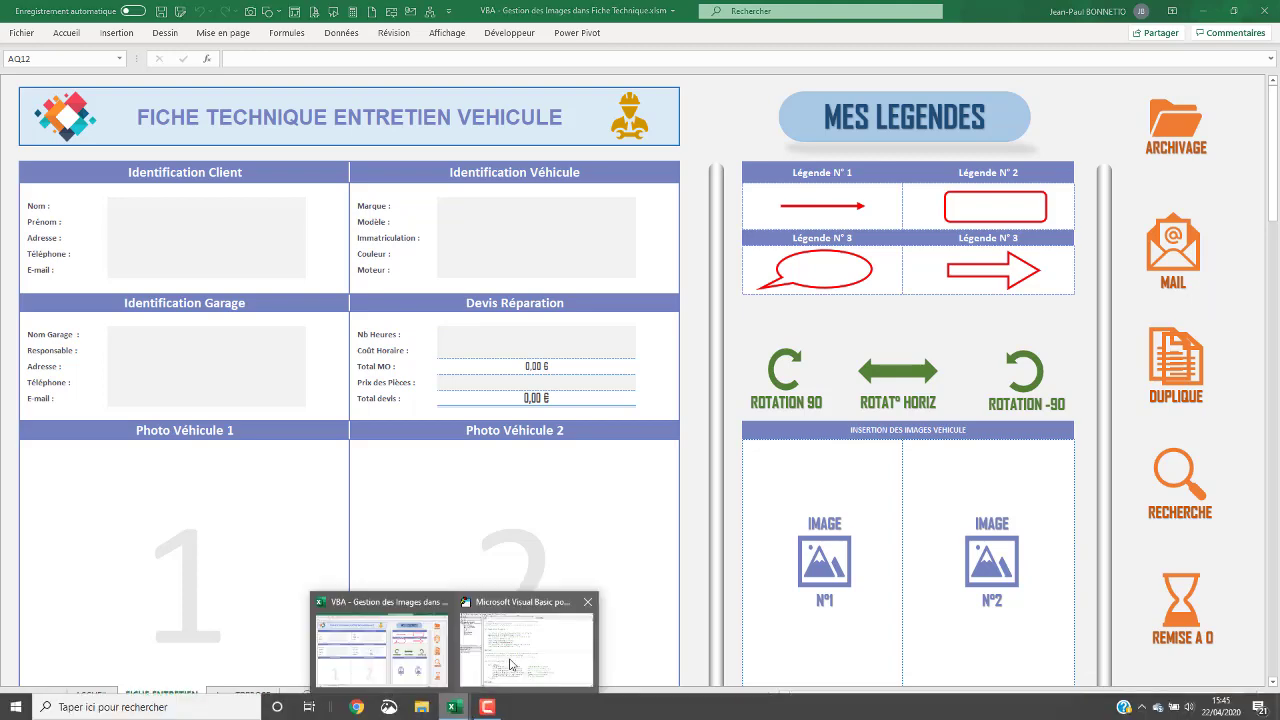
pyautogui.click(510, 663)
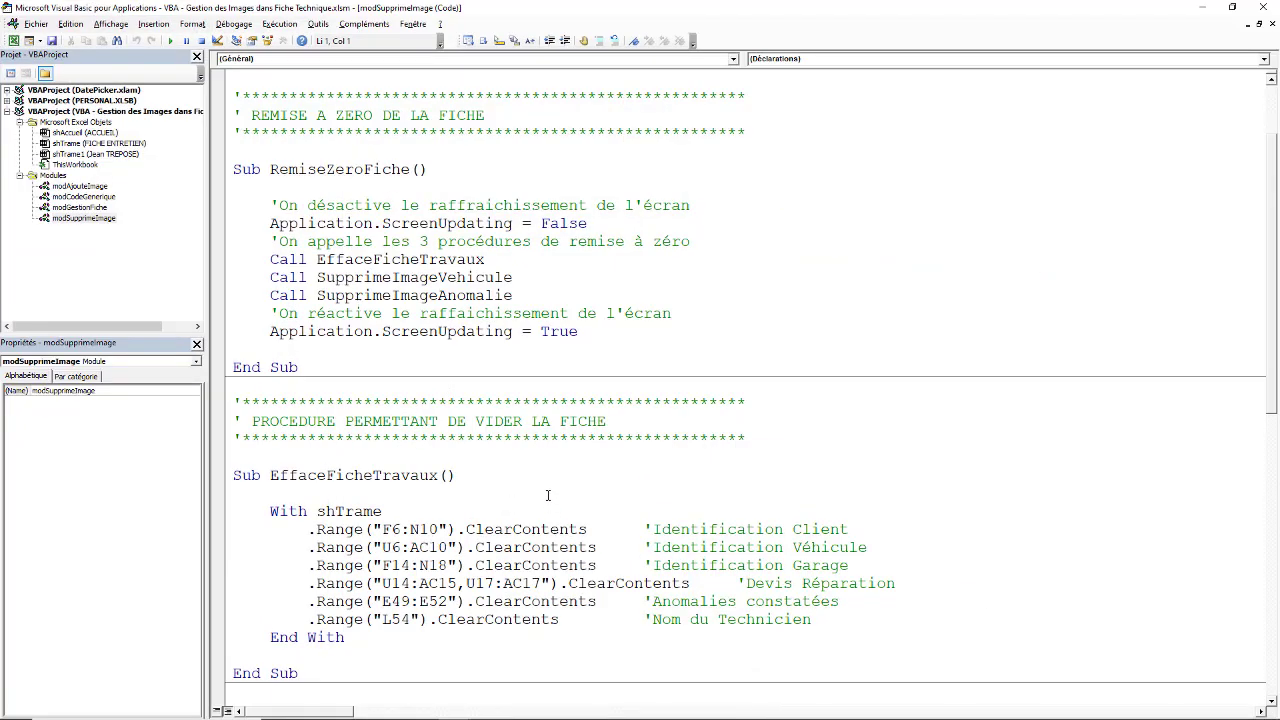
pyautogui.scroll(2, 548, 495)
pyautogui.doubleClick(97, 207)
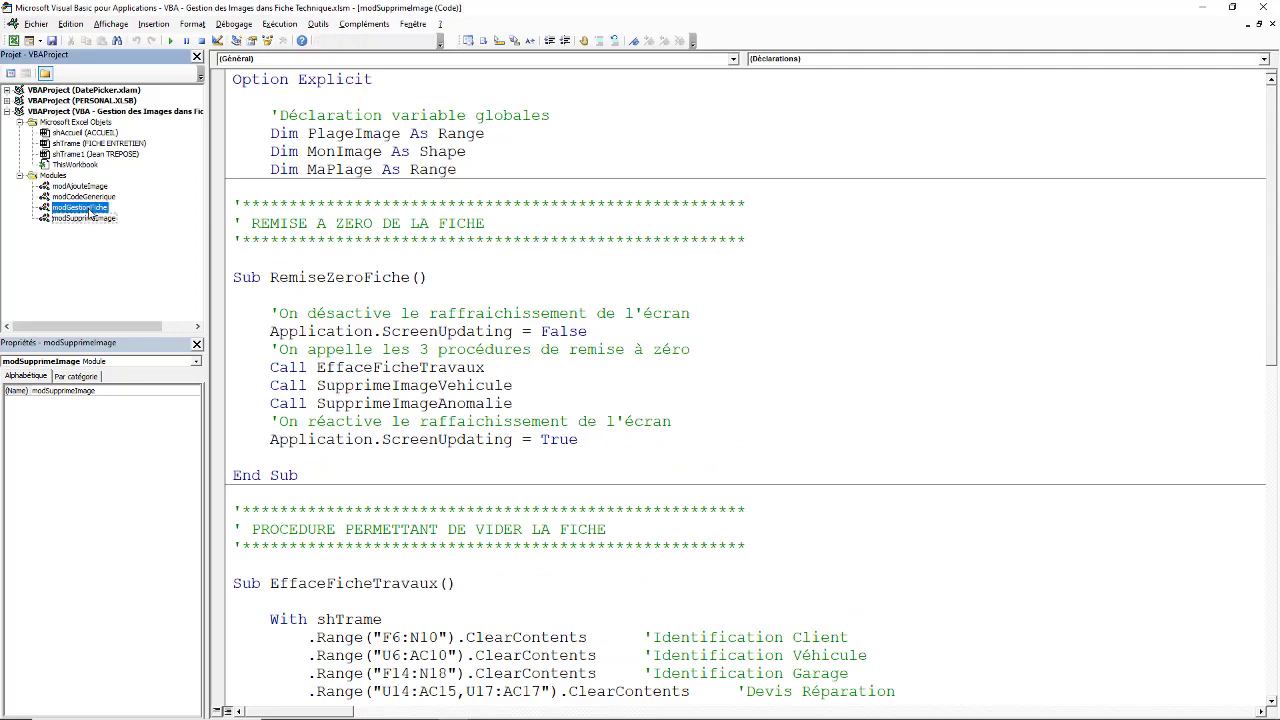
pyautogui.doubleClick(88, 197)
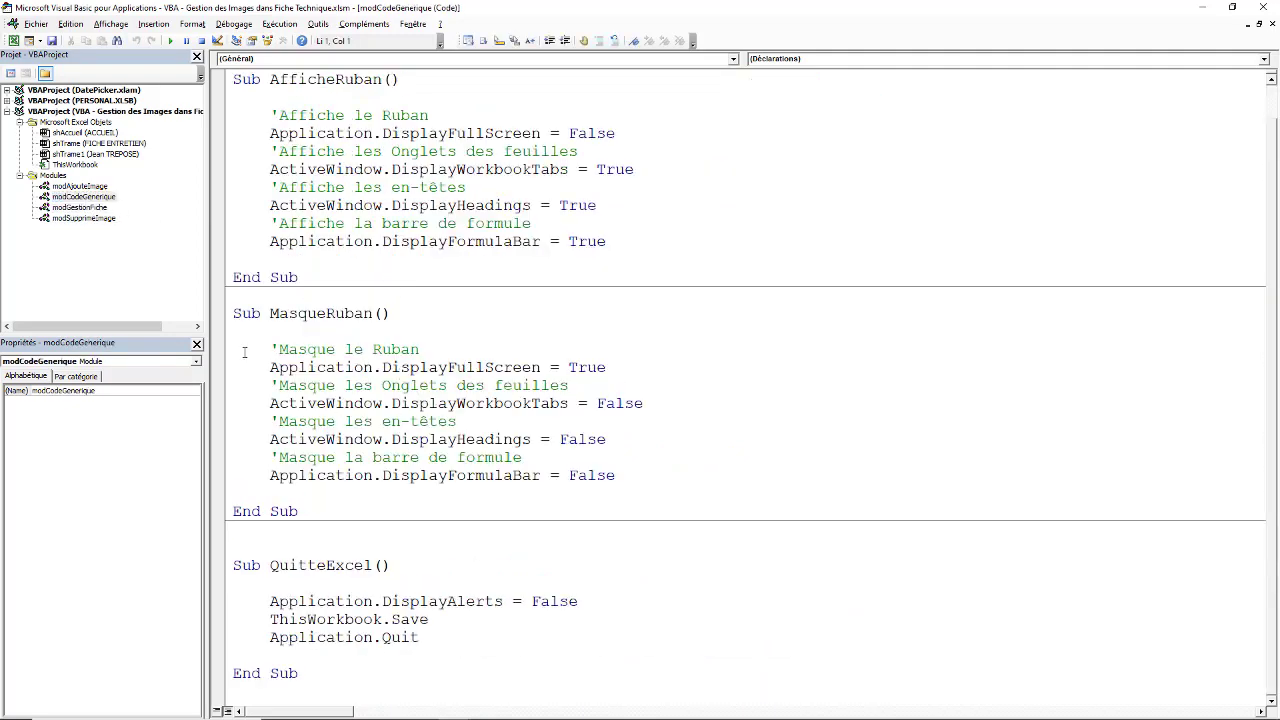
pyautogui.doubleClick(85, 187)
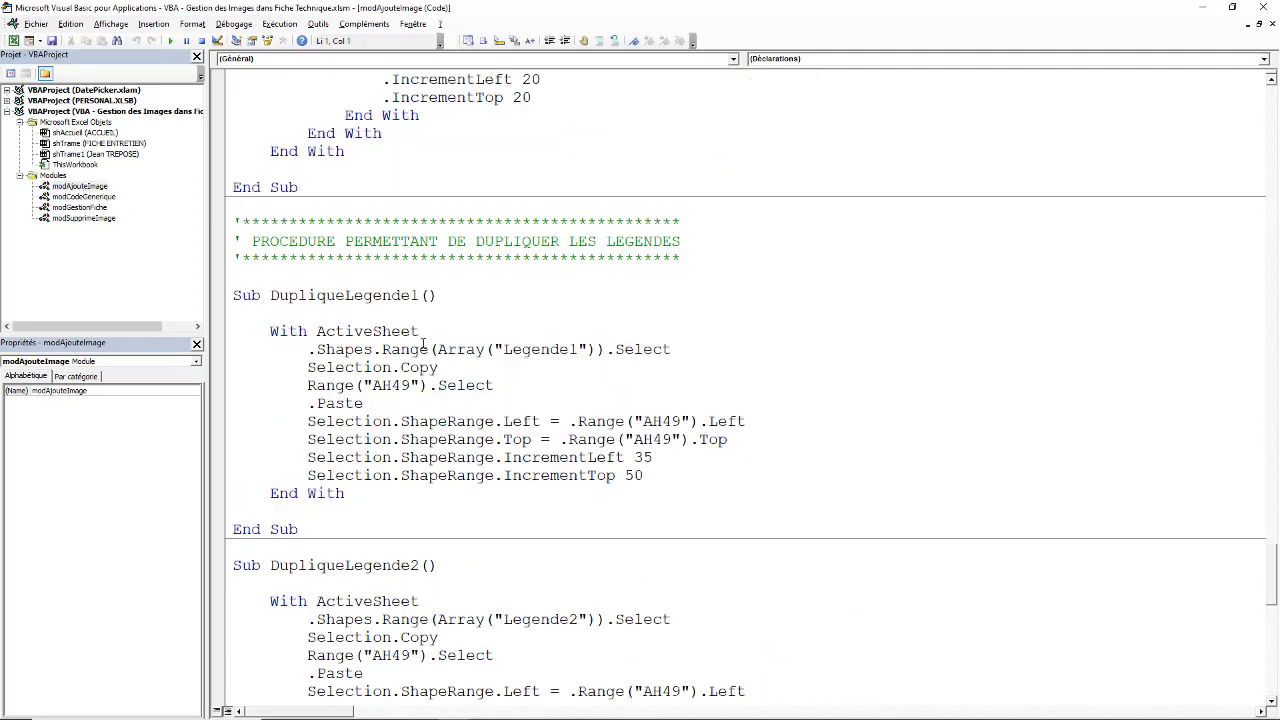
pyautogui.scroll(-1, 424, 344)
pyautogui.scroll(-2, 364, 341)
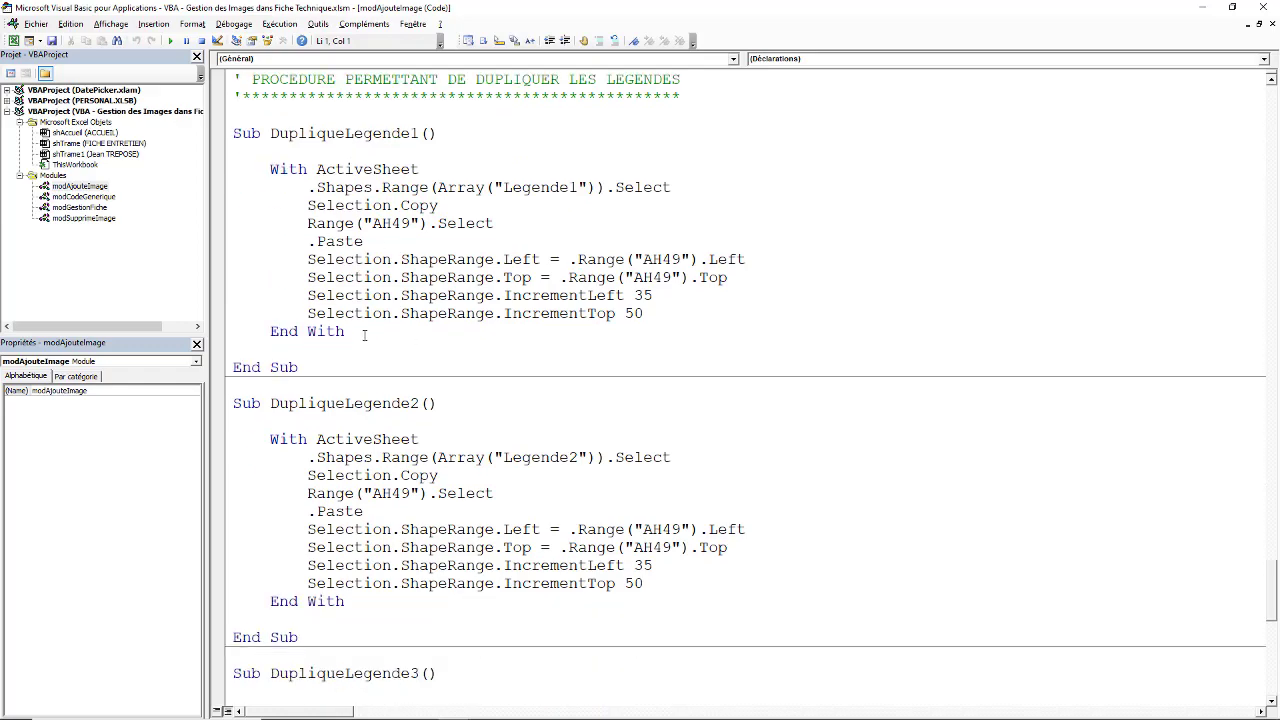
pyautogui.scroll(6, 368, 215)
pyautogui.scroll(-5, 346, 115)
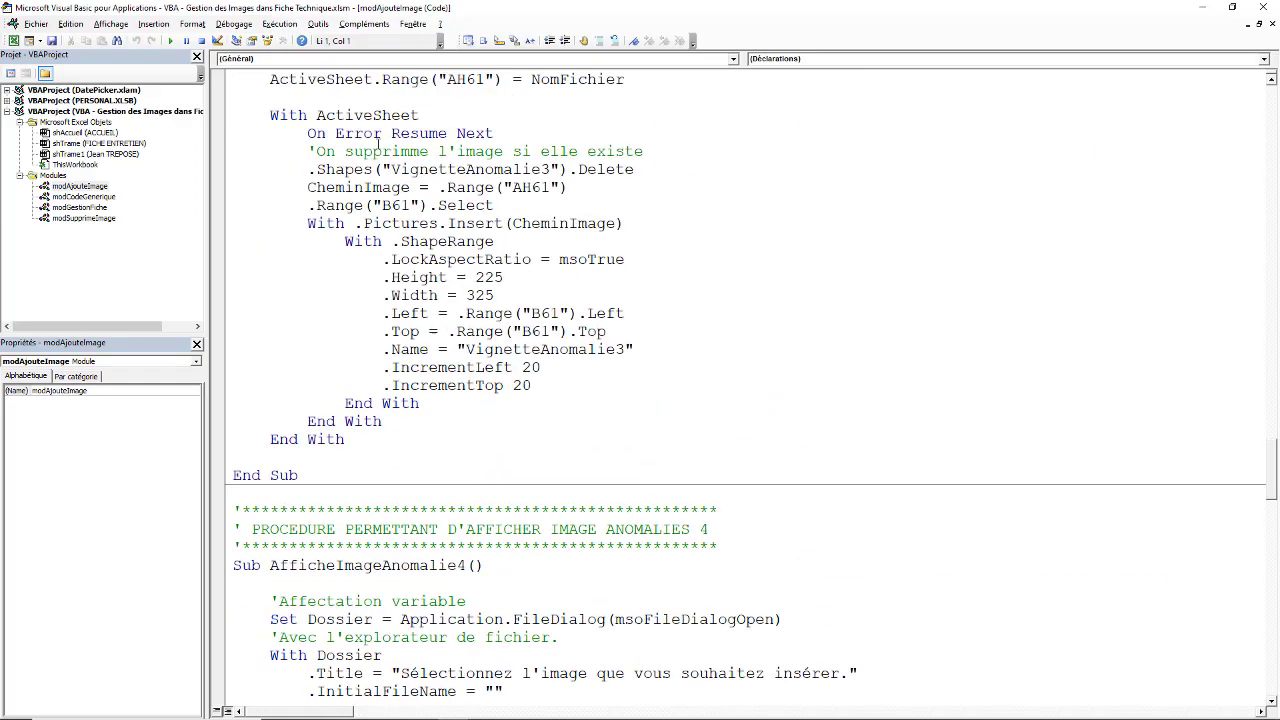
pyautogui.scroll(-7, 358, 133)
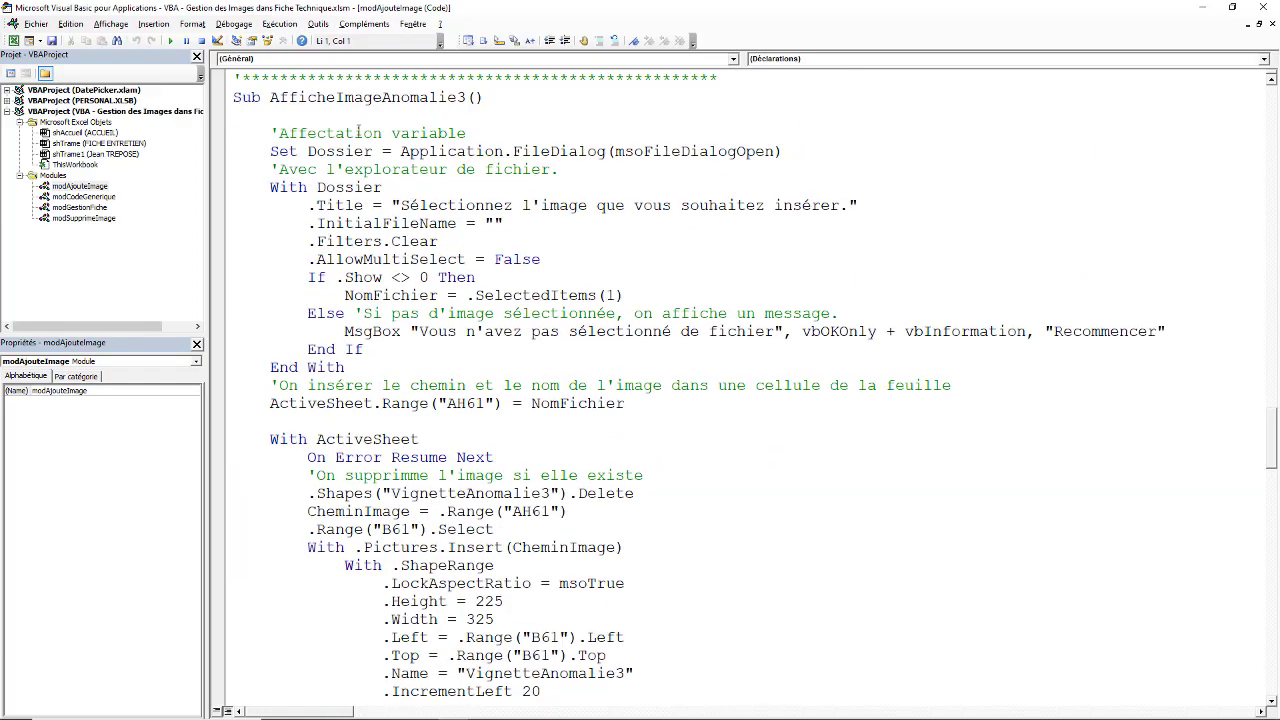
pyautogui.doubleClick(562, 10)
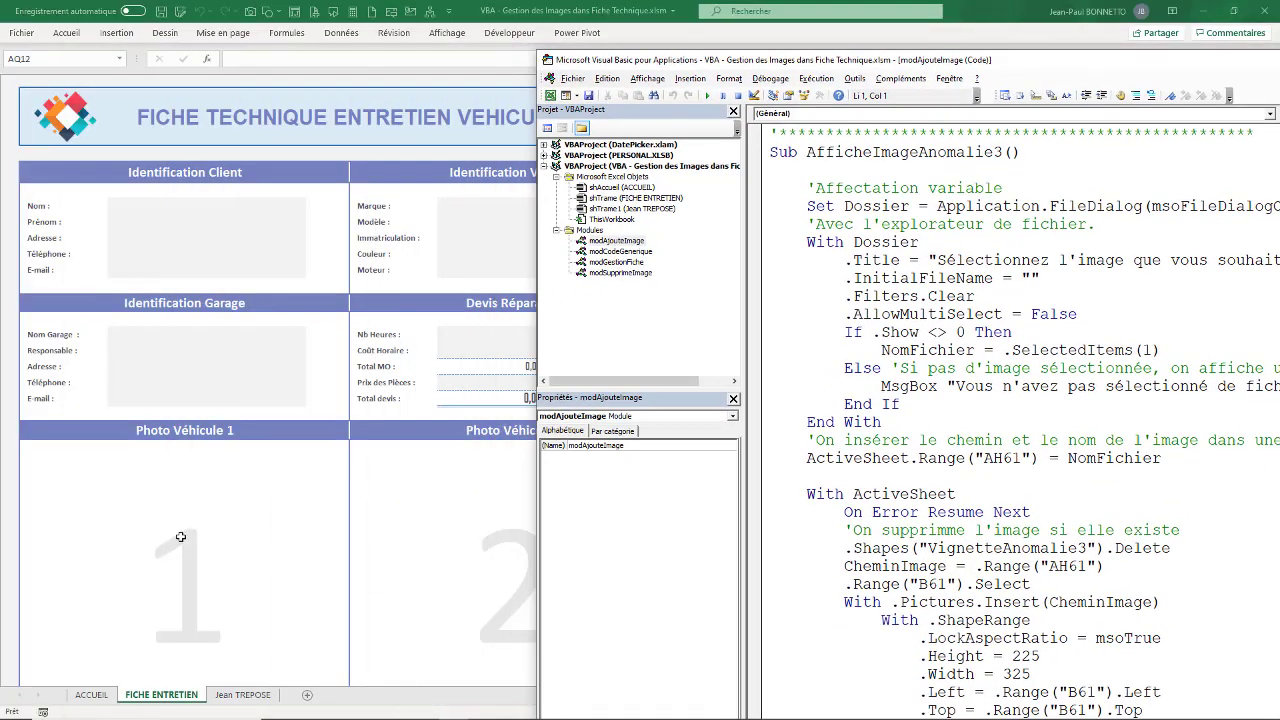
pyautogui.scroll(-2, 992, 507)
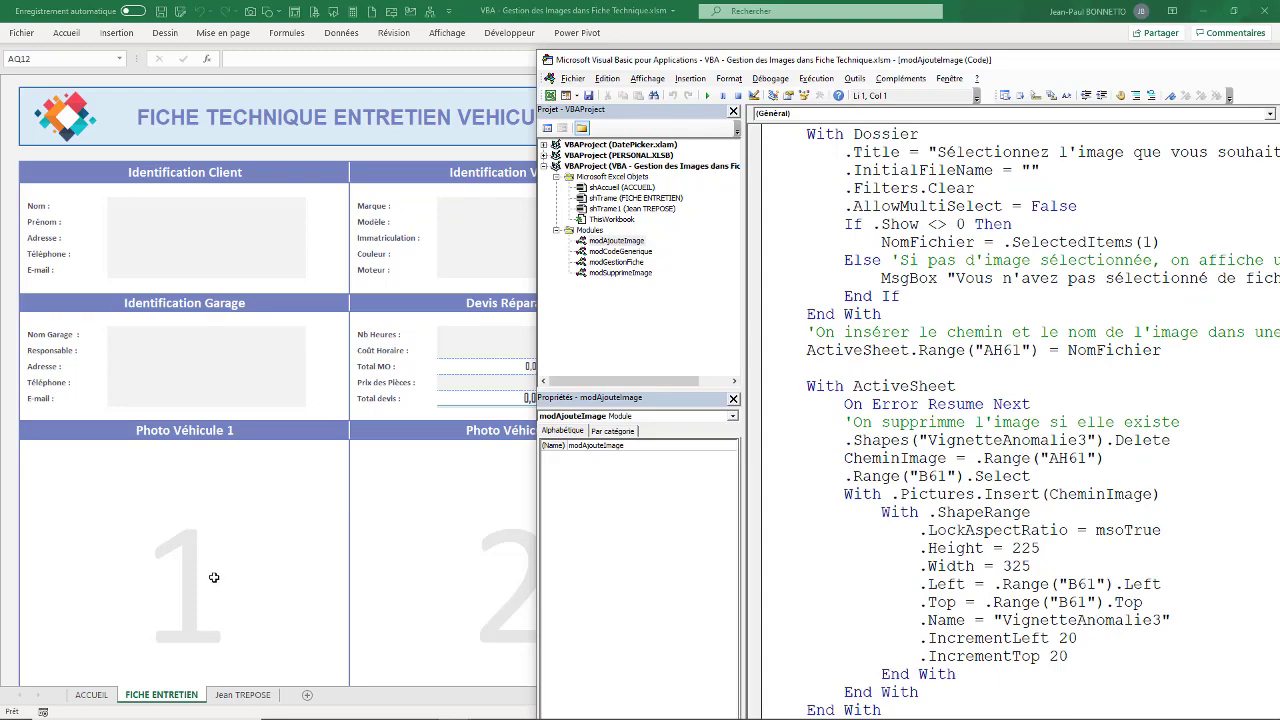
pyautogui.moveTo(1153, 69); pyautogui.dragTo(1190, 104)
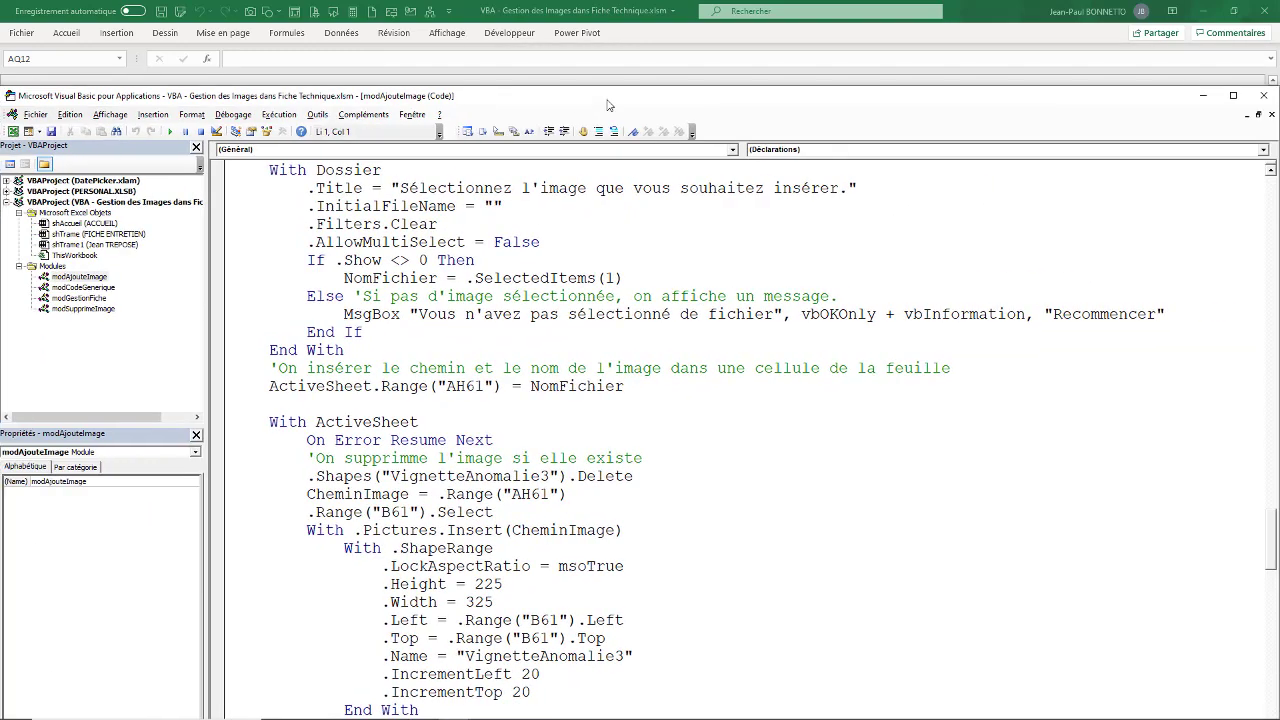
pyautogui.click(1195, 97)
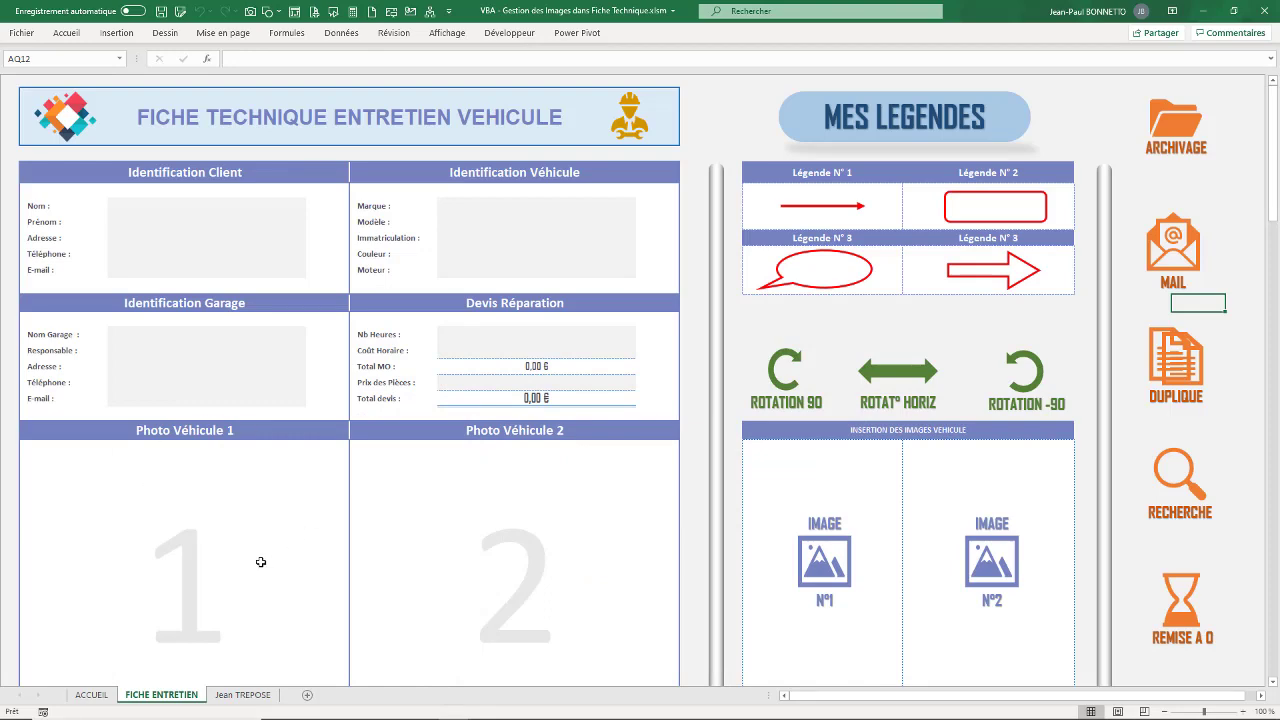
# Step: Use the top-left logo on FICHE ENTRETIEN to return to the ACCUEIL sheet's MENU PRINCIPAL
pyautogui.scroll(-7, 273, 497)
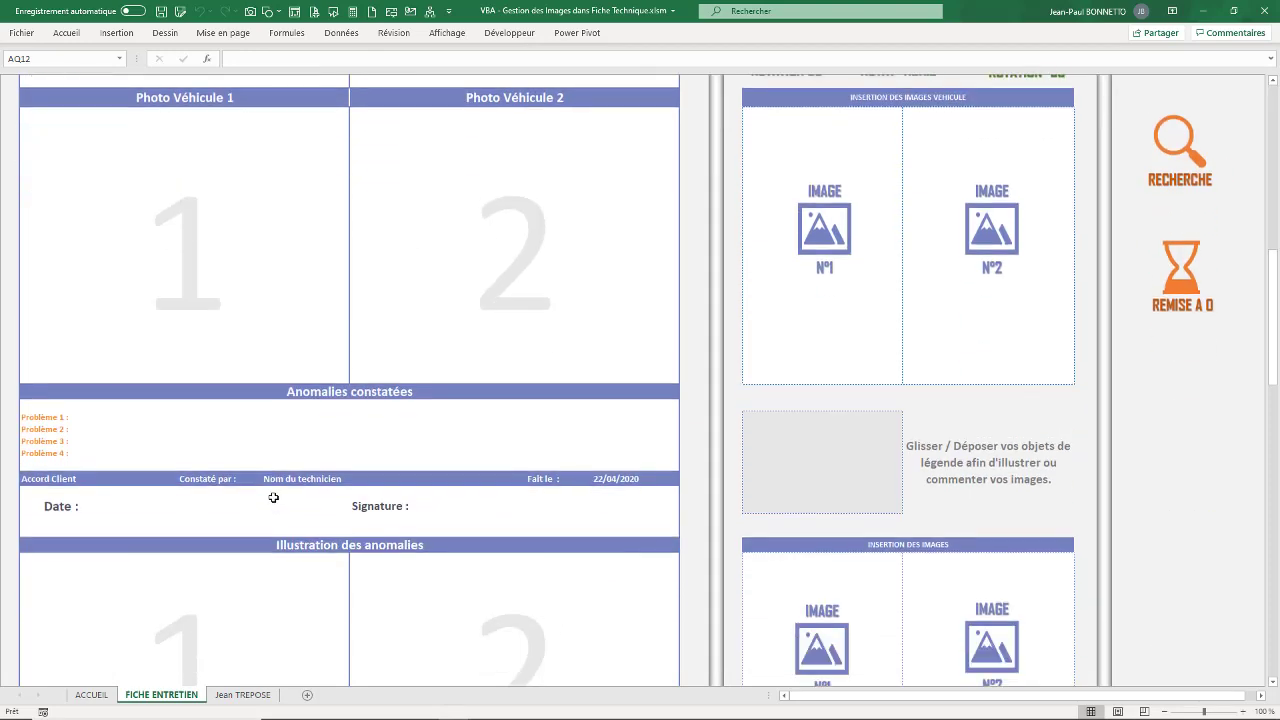
pyautogui.scroll(7, 267, 501)
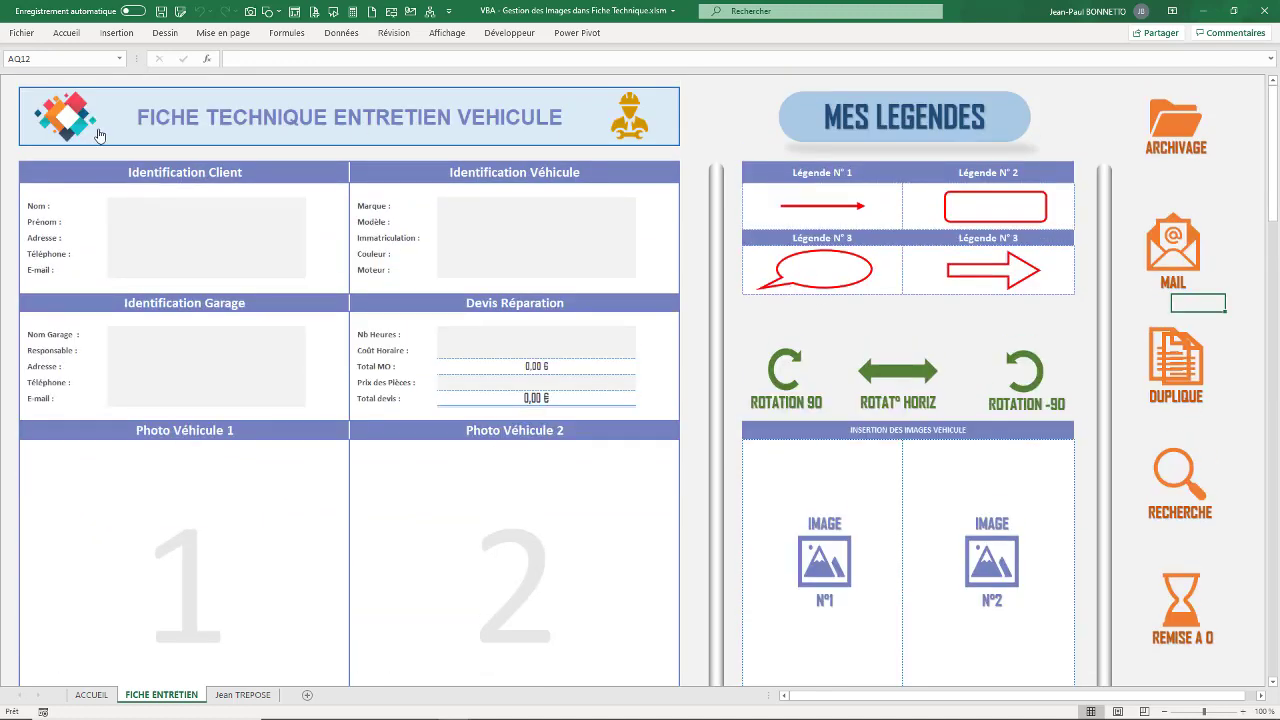
pyautogui.click(76, 127)
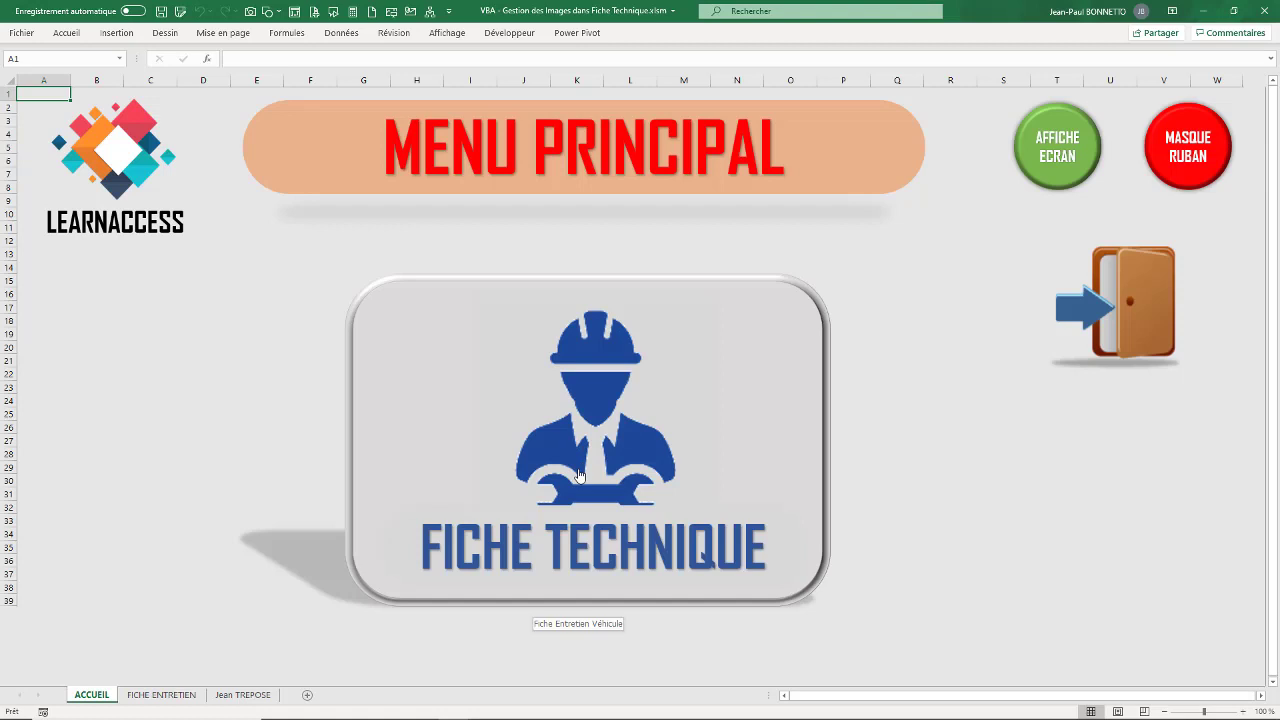